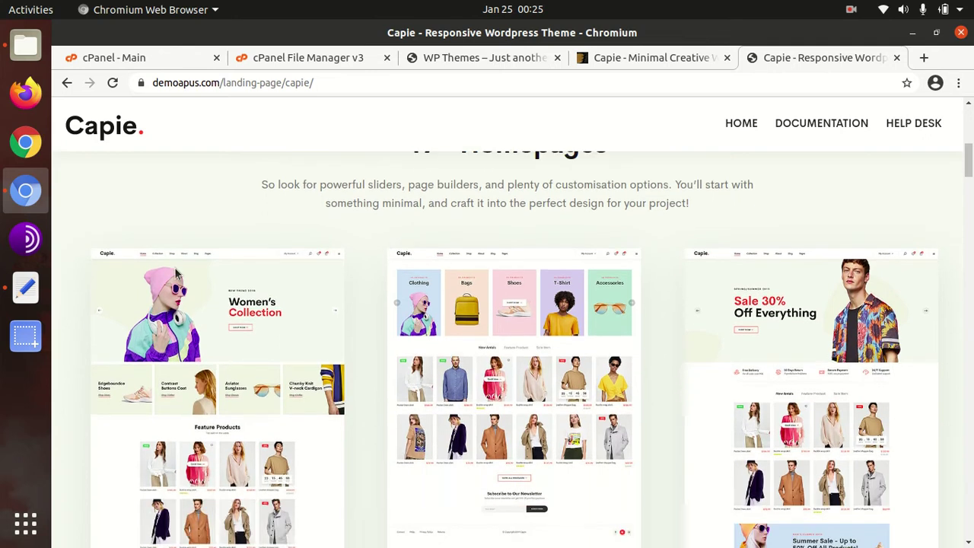
{"action": "scroll", "coordinate": [175, 267], "scroll_direction": "down", "scroll_amount": 2}
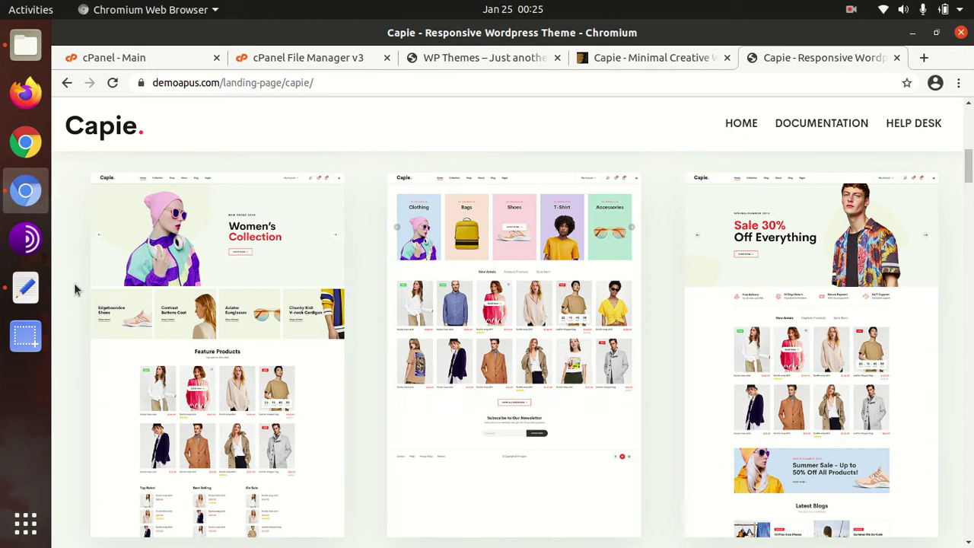
Step: Scroll through the 17+ homepage demo layouts on the Capie landing page
{"action": "scroll", "coordinate": [74, 283], "scroll_direction": "down", "scroll_amount": 3}
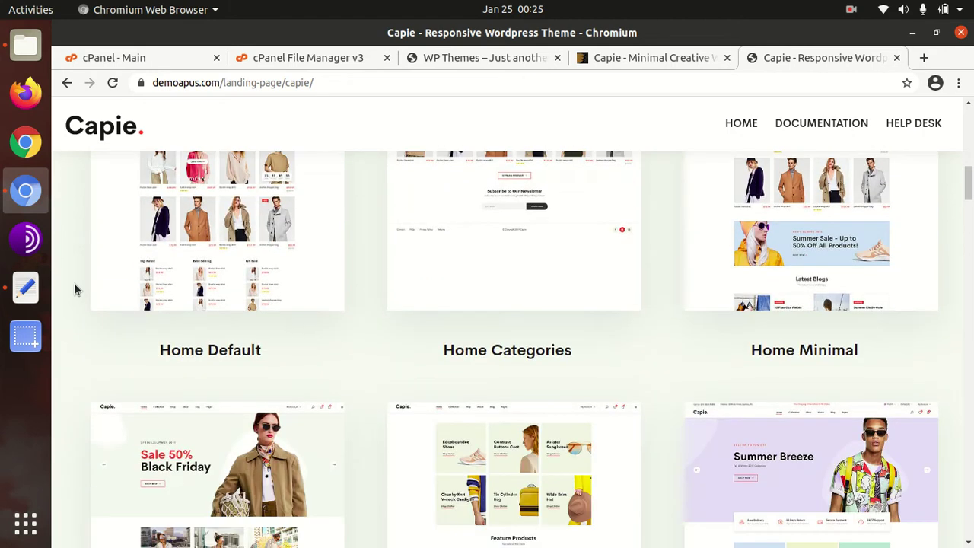
{"action": "scroll", "coordinate": [74, 283], "scroll_direction": "down", "scroll_amount": 3}
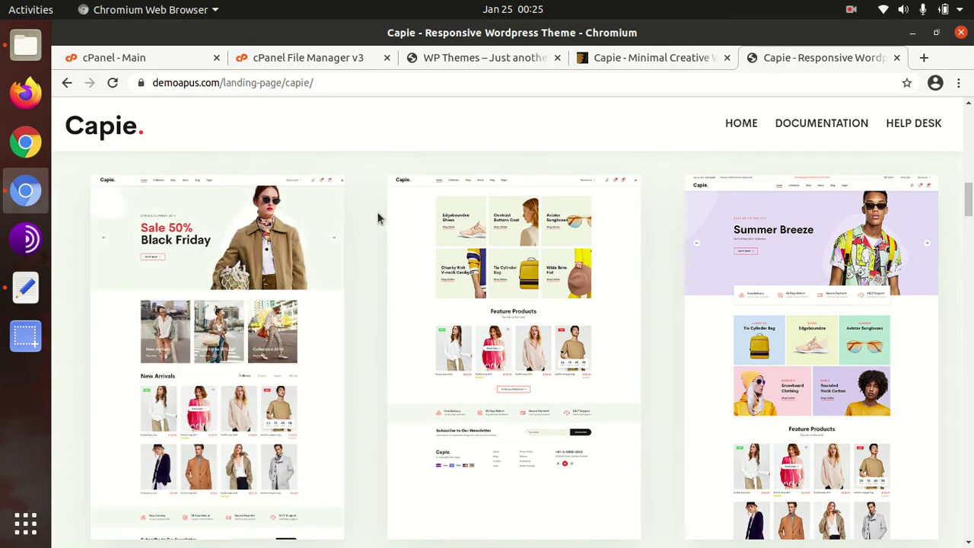
{"action": "scroll", "coordinate": [380, 199], "scroll_direction": "up", "scroll_amount": 3}
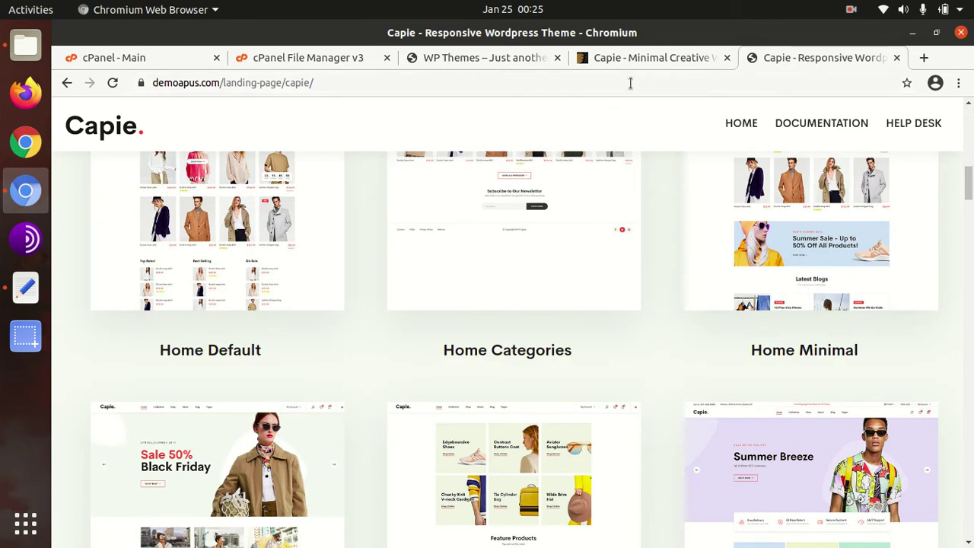
{"action": "scroll", "coordinate": [483, 216], "scroll_direction": "up", "scroll_amount": 1}
{"action": "scroll", "coordinate": [449, 233], "scroll_direction": "down", "scroll_amount": 3}
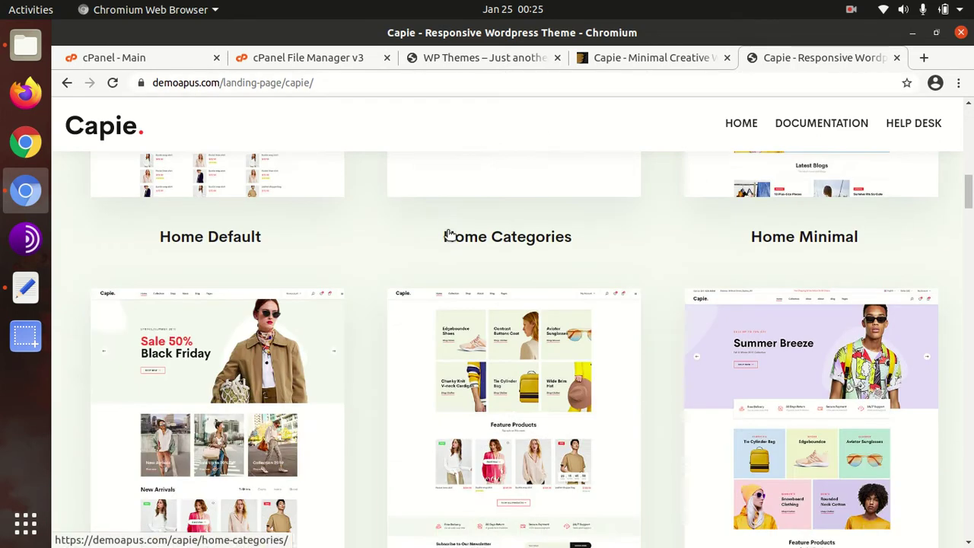
{"action": "scroll", "coordinate": [448, 230], "scroll_direction": "down", "scroll_amount": 10}
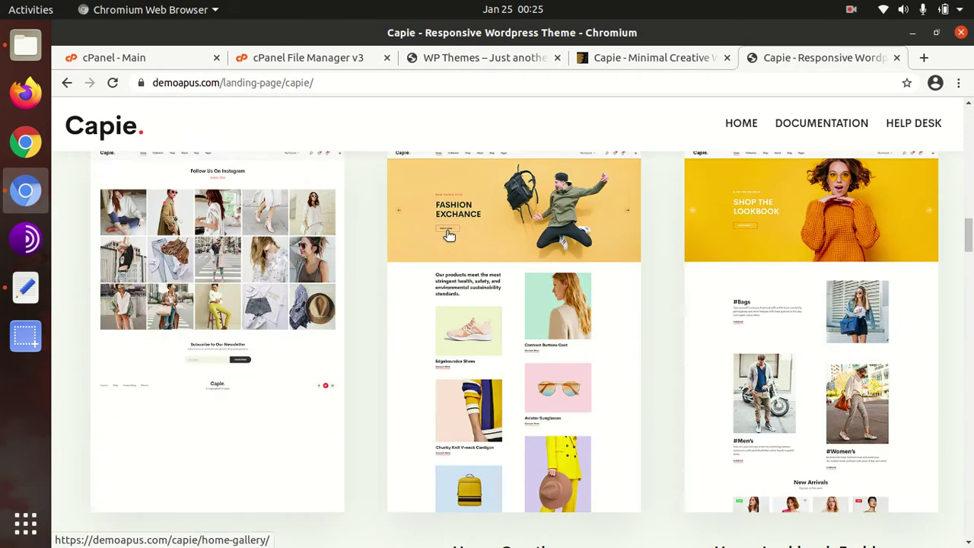
{"action": "scroll", "coordinate": [449, 236], "scroll_direction": "down", "scroll_amount": 4}
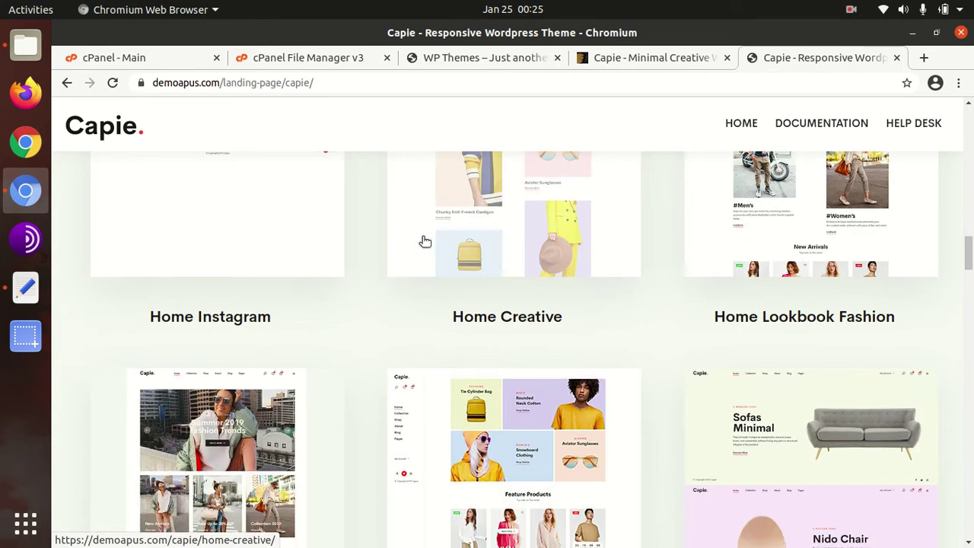
{"action": "scroll", "coordinate": [377, 301], "scroll_direction": "down", "scroll_amount": 3}
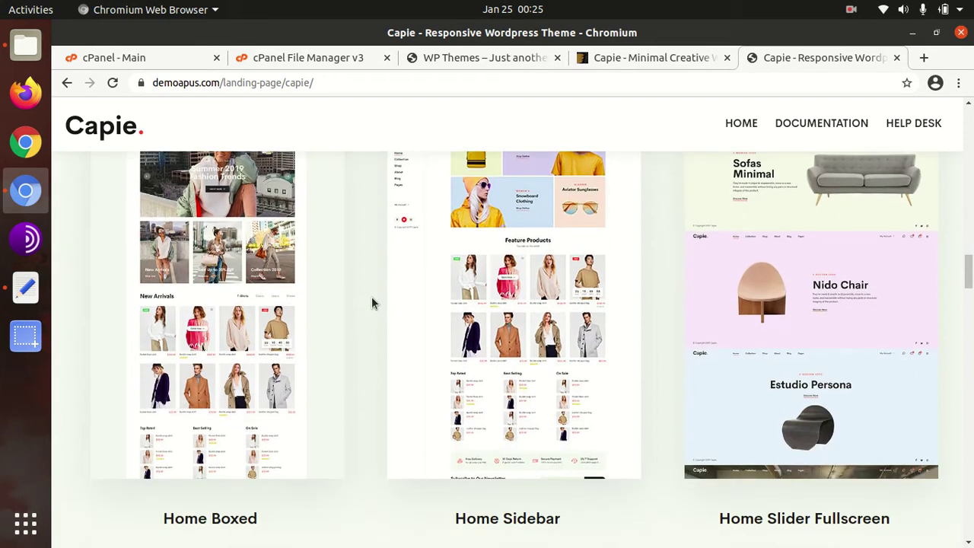
{"action": "scroll", "coordinate": [372, 299], "scroll_direction": "down", "scroll_amount": 2}
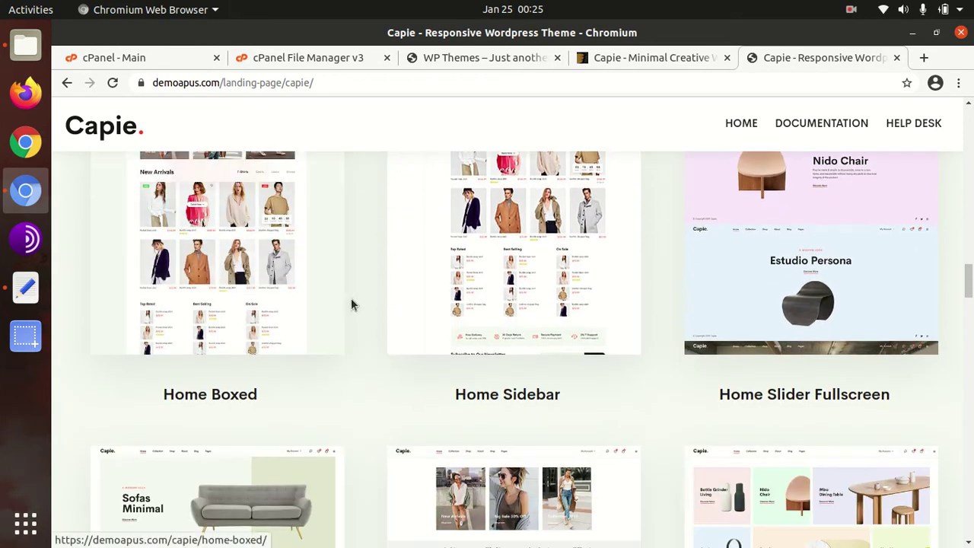
{"action": "scroll", "coordinate": [355, 301], "scroll_direction": "down", "scroll_amount": 4}
{"action": "scroll", "coordinate": [356, 304], "scroll_direction": "down", "scroll_amount": 5}
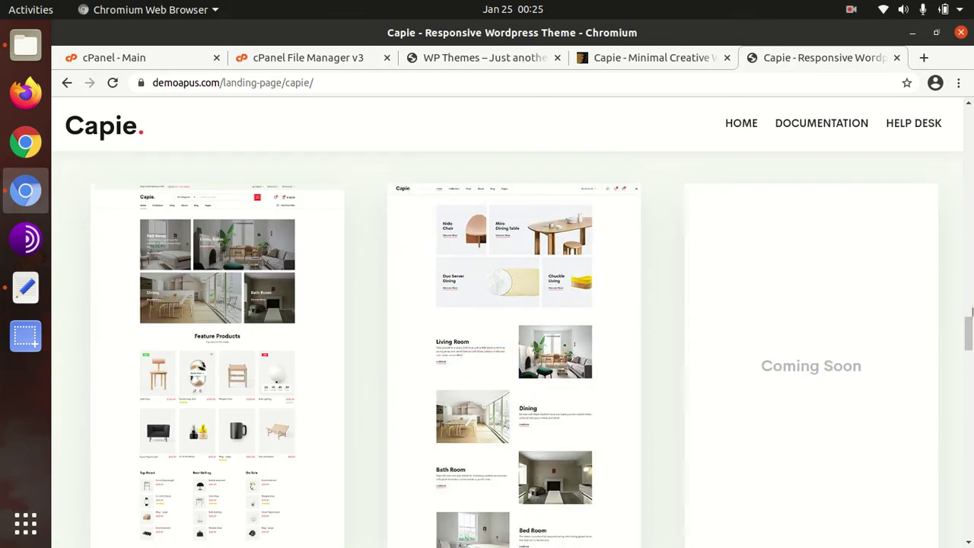
Step: Return to the top and switch to the ThemeForest 'Capie - Minimal Creative' tab
{"action": "left_click_drag", "start_coordinate": [967, 332], "coordinate": [957, 124]}
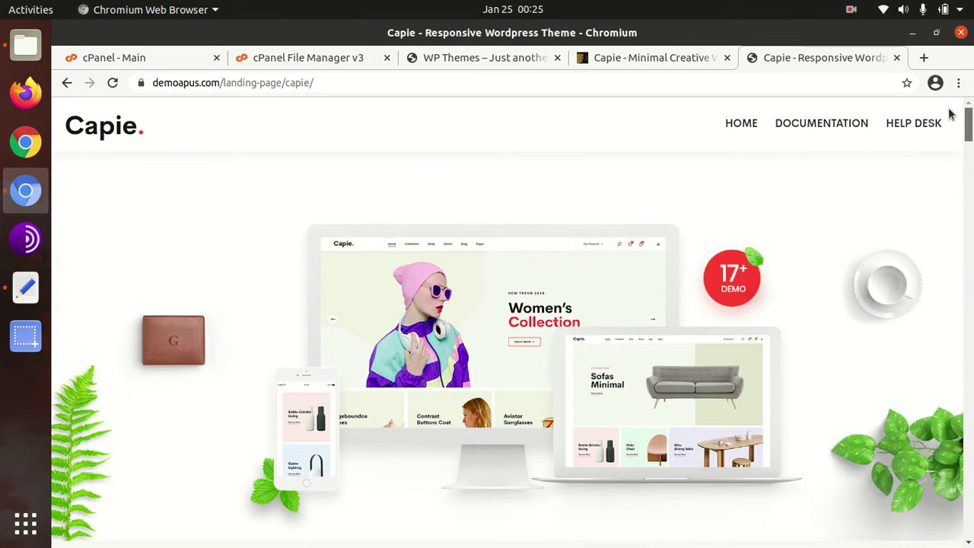
{"action": "scroll", "coordinate": [650, 300], "scroll_direction": "down", "scroll_amount": 5}
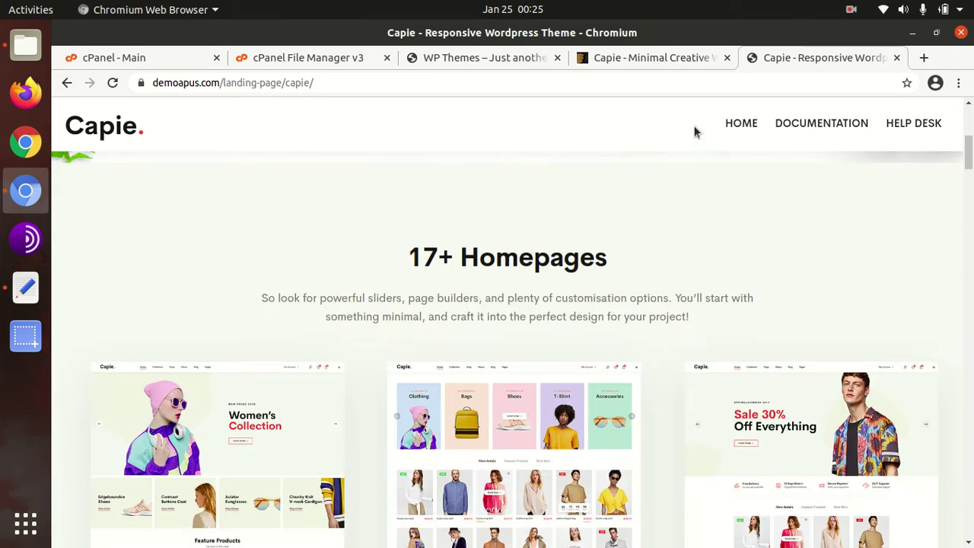
{"action": "left_click", "coordinate": [650, 60]}
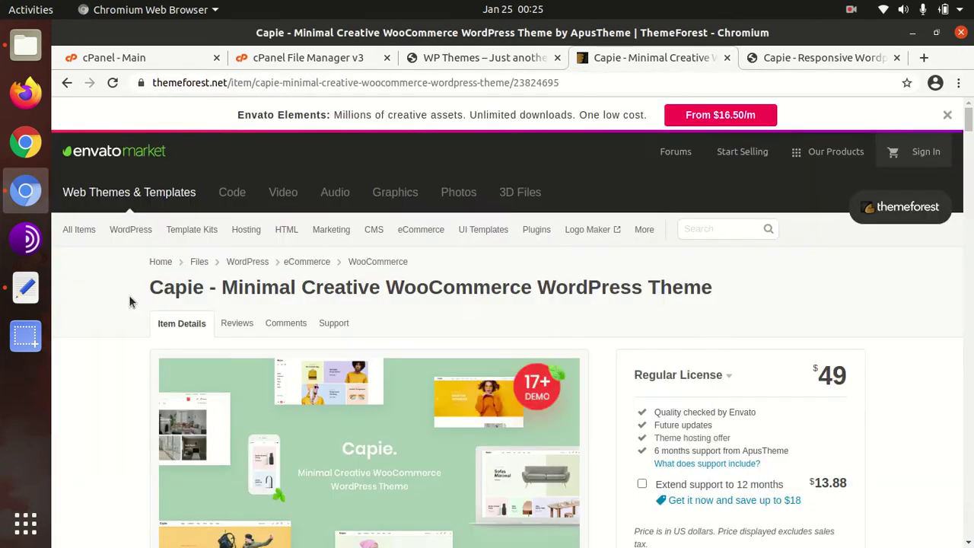
Step: Highlight the theme title, the 20 May 19 creation date and 15 January 21 last update
{"action": "left_click_drag", "start_coordinate": [130, 298], "coordinate": [259, 289]}
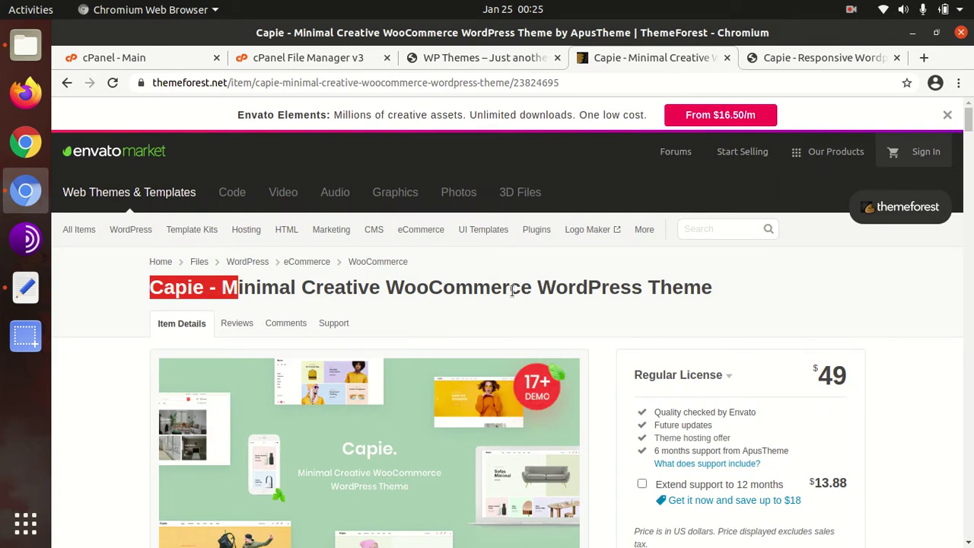
{"action": "scroll", "coordinate": [674, 307], "scroll_direction": "down", "scroll_amount": 5}
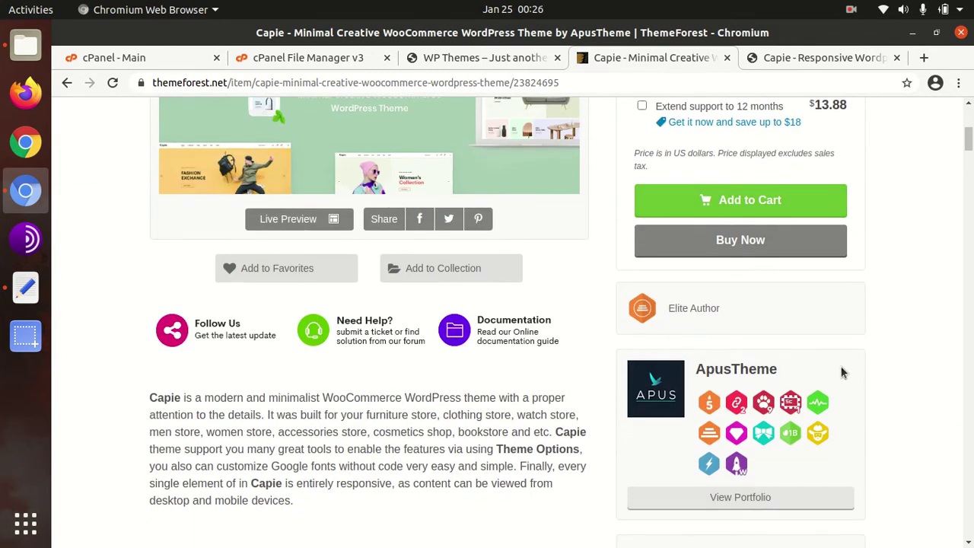
{"action": "scroll", "coordinate": [844, 372], "scroll_direction": "down", "scroll_amount": 2}
{"action": "scroll", "coordinate": [843, 372], "scroll_direction": "down", "scroll_amount": 2}
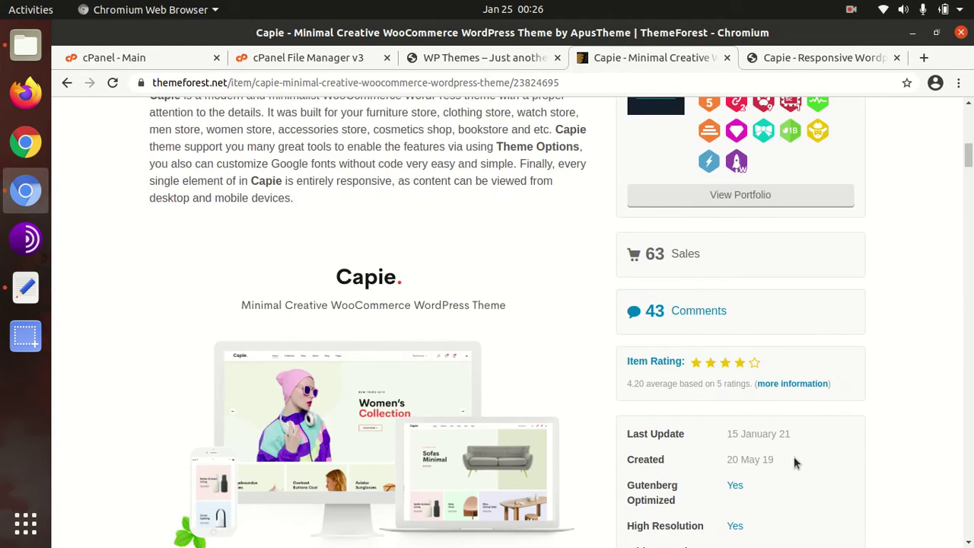
{"action": "left_click_drag", "start_coordinate": [786, 470], "coordinate": [725, 462]}
{"action": "left_click_drag", "start_coordinate": [797, 431], "coordinate": [728, 431]}
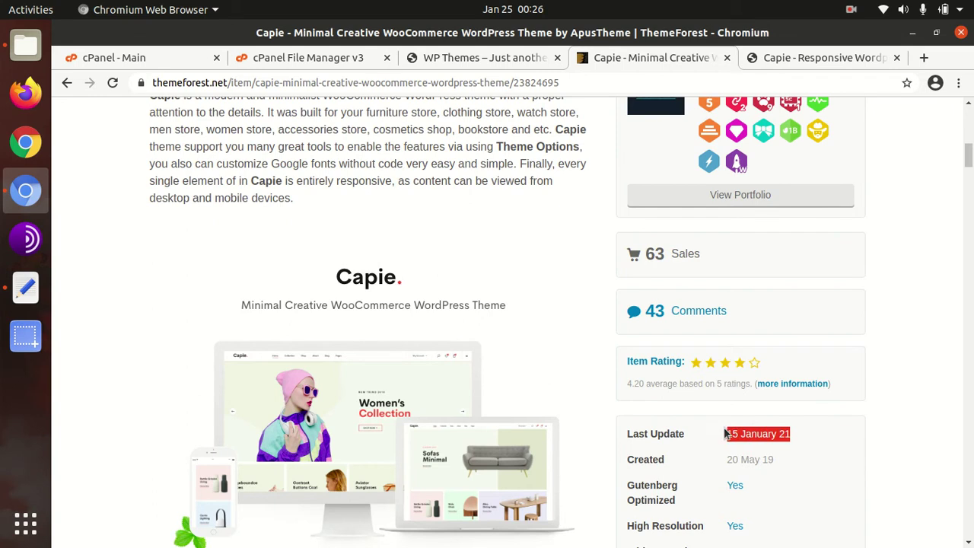
Step: Scroll back up and return to the 'Capie - Responsive Wordpress Theme' landing tab
{"action": "scroll", "coordinate": [670, 452], "scroll_direction": "up", "scroll_amount": 1}
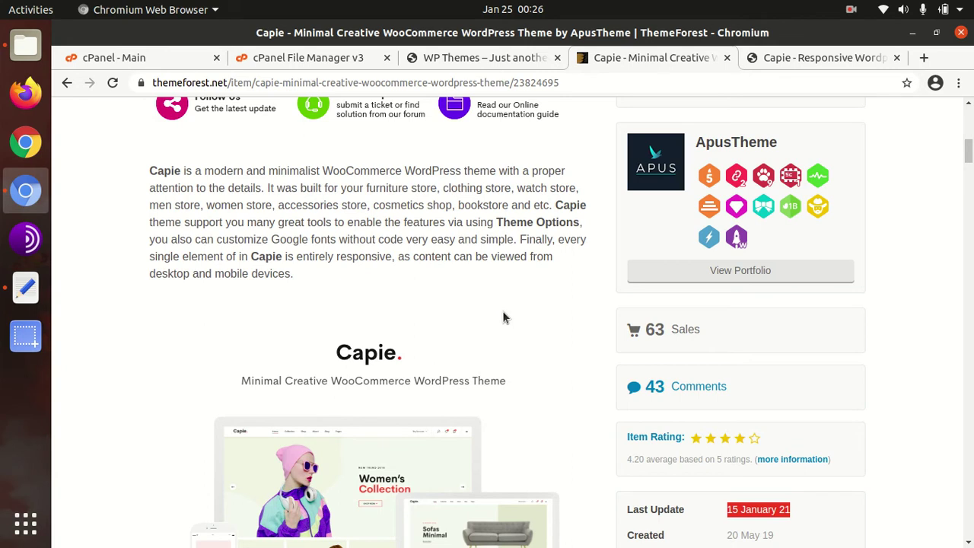
{"action": "scroll", "coordinate": [477, 310], "scroll_direction": "up", "scroll_amount": 1}
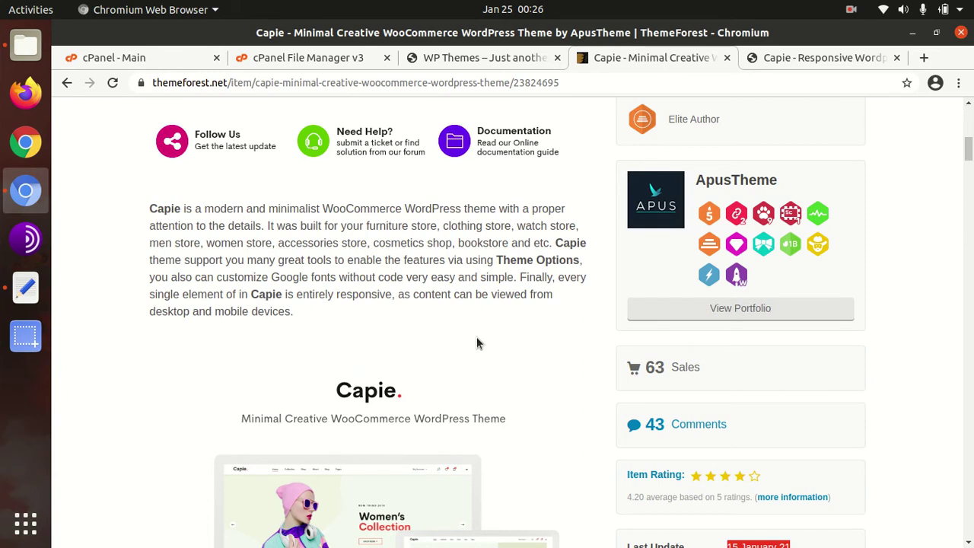
{"action": "scroll", "coordinate": [477, 338], "scroll_direction": "up", "scroll_amount": 6}
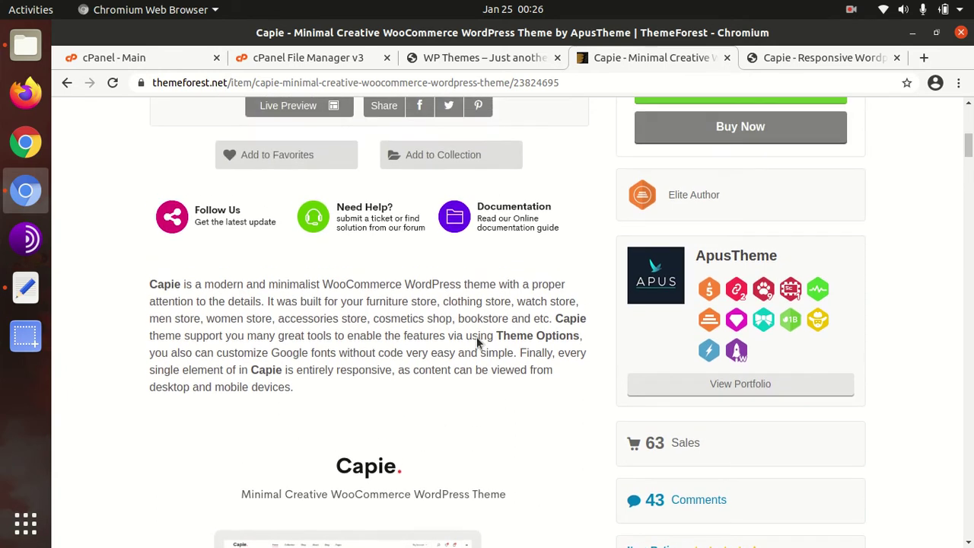
{"action": "scroll", "coordinate": [477, 342], "scroll_direction": "up", "scroll_amount": 9}
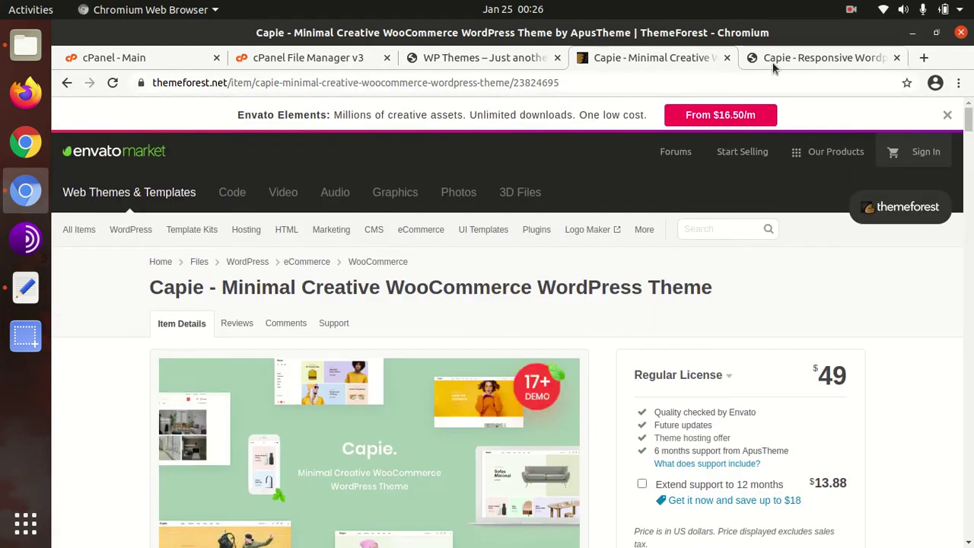
{"action": "left_click", "coordinate": [773, 65]}
Step: Open the Home Default and Home Categories demos in new tabs and view the first
{"action": "scroll", "coordinate": [438, 304], "scroll_direction": "down", "scroll_amount": 3}
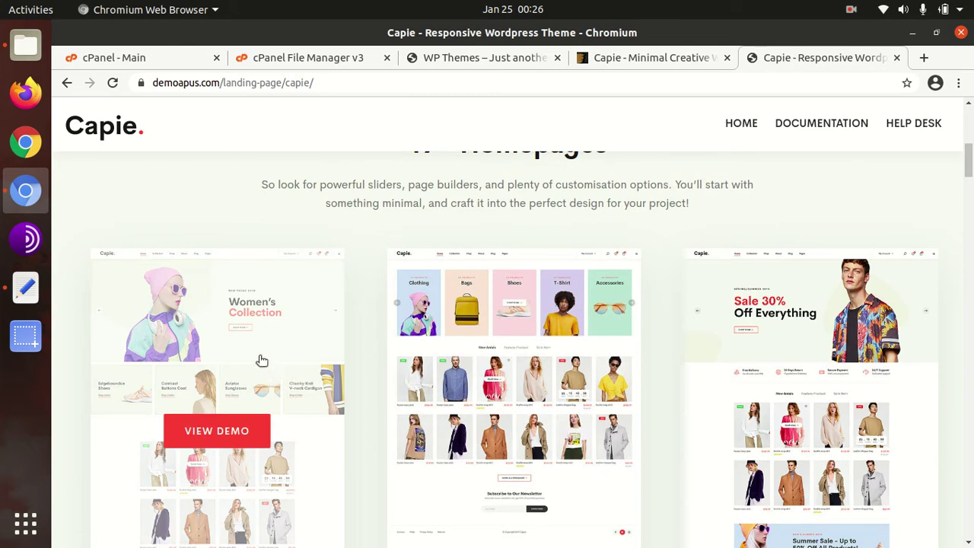
{"action": "left_click", "coordinate": [246, 371]}
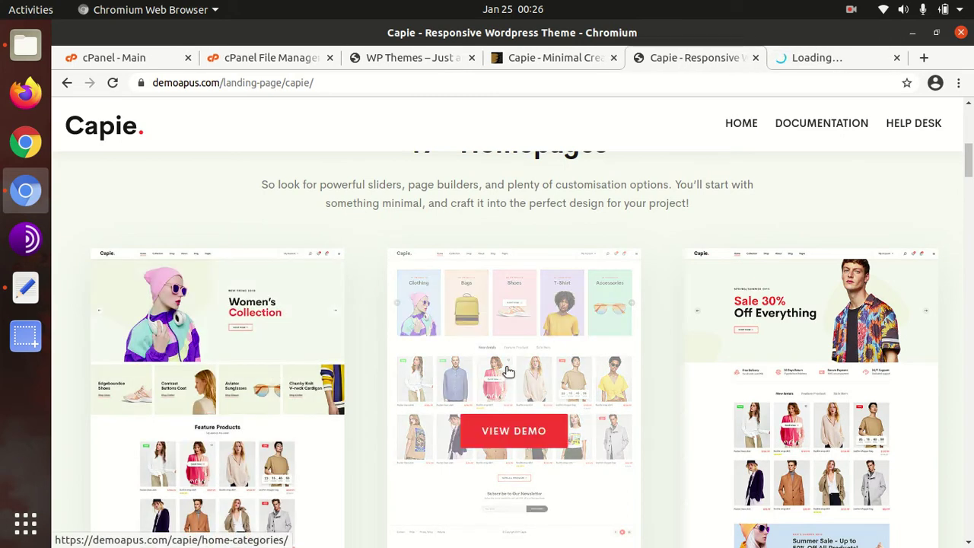
{"action": "left_click", "coordinate": [504, 369]}
{"action": "left_click", "coordinate": [706, 65]}
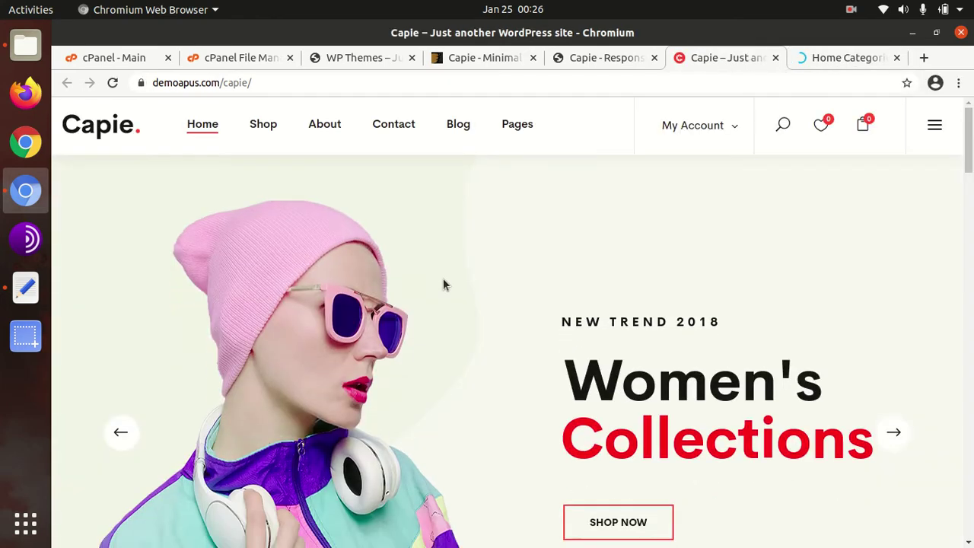
Step: Browse the Home Default demo page after dismissing the newsletter popup
{"action": "scroll", "coordinate": [447, 286], "scroll_direction": "down", "scroll_amount": 1}
{"action": "scroll", "coordinate": [447, 286], "scroll_direction": "down", "scroll_amount": 1}
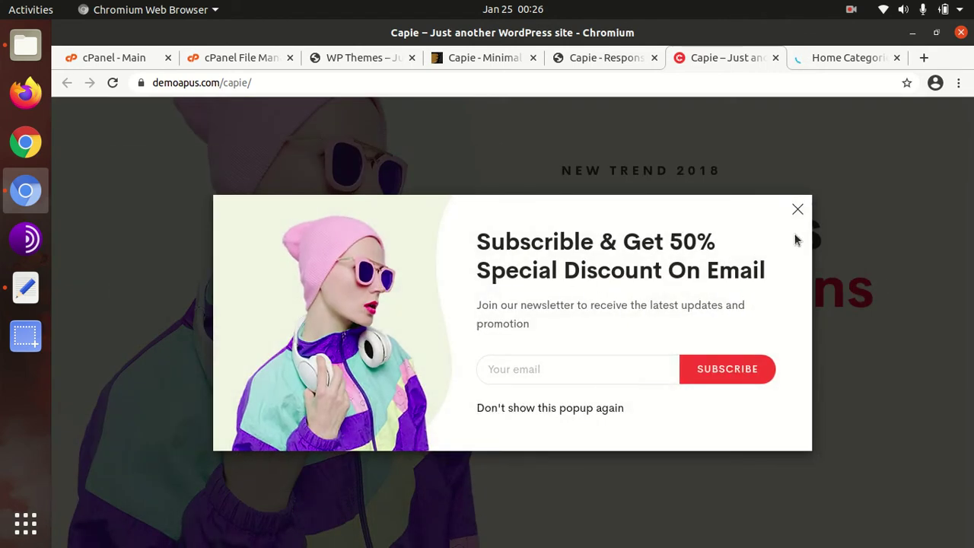
{"action": "left_click", "coordinate": [796, 211]}
{"action": "scroll", "coordinate": [499, 344], "scroll_direction": "down", "scroll_amount": 4}
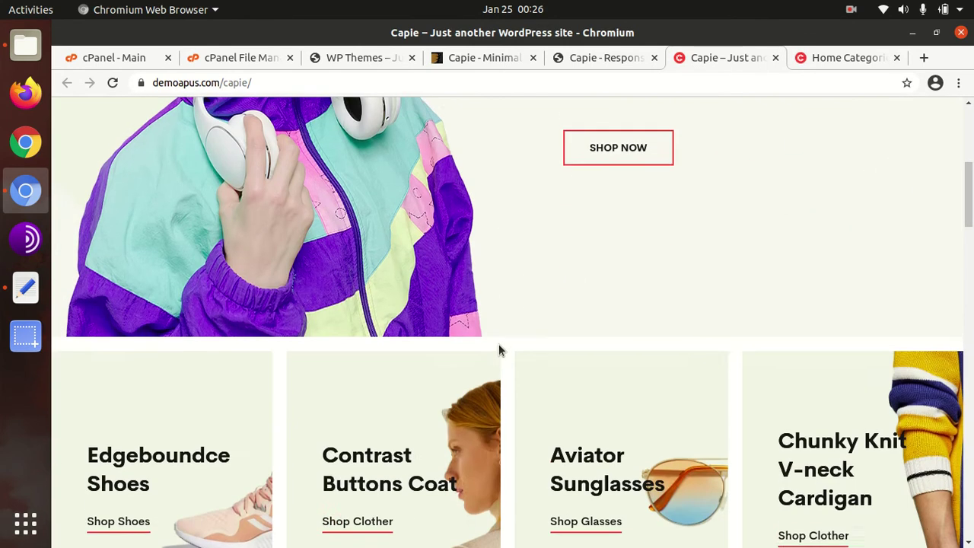
{"action": "scroll", "coordinate": [428, 360], "scroll_direction": "down", "scroll_amount": 1}
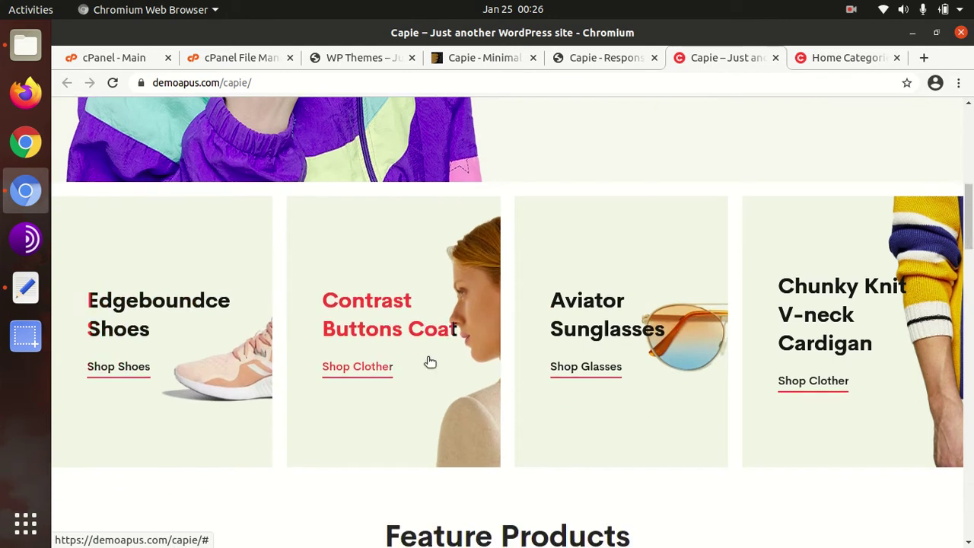
{"action": "scroll", "coordinate": [427, 363], "scroll_direction": "up", "scroll_amount": 3}
{"action": "scroll", "coordinate": [427, 363], "scroll_direction": "up", "scroll_amount": 3}
{"action": "scroll", "coordinate": [428, 356], "scroll_direction": "down", "scroll_amount": 2}
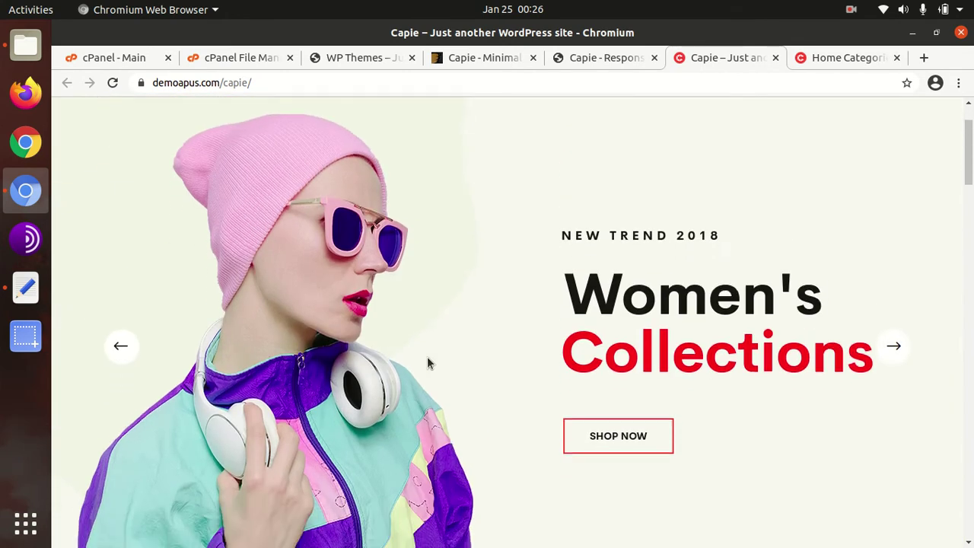
{"action": "scroll", "coordinate": [427, 364], "scroll_direction": "down", "scroll_amount": 8}
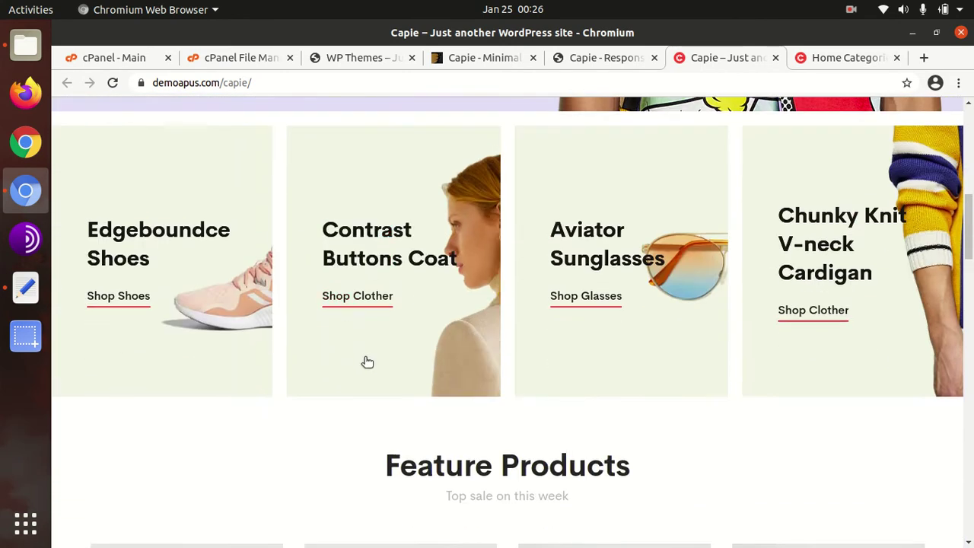
{"action": "scroll", "coordinate": [334, 365], "scroll_direction": "down", "scroll_amount": 6}
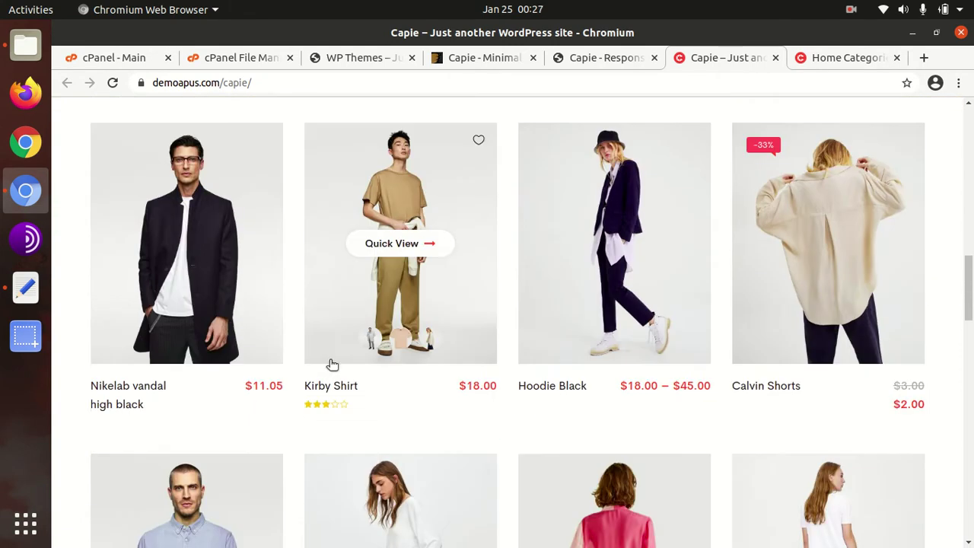
{"action": "scroll", "coordinate": [330, 365], "scroll_direction": "down", "scroll_amount": 8}
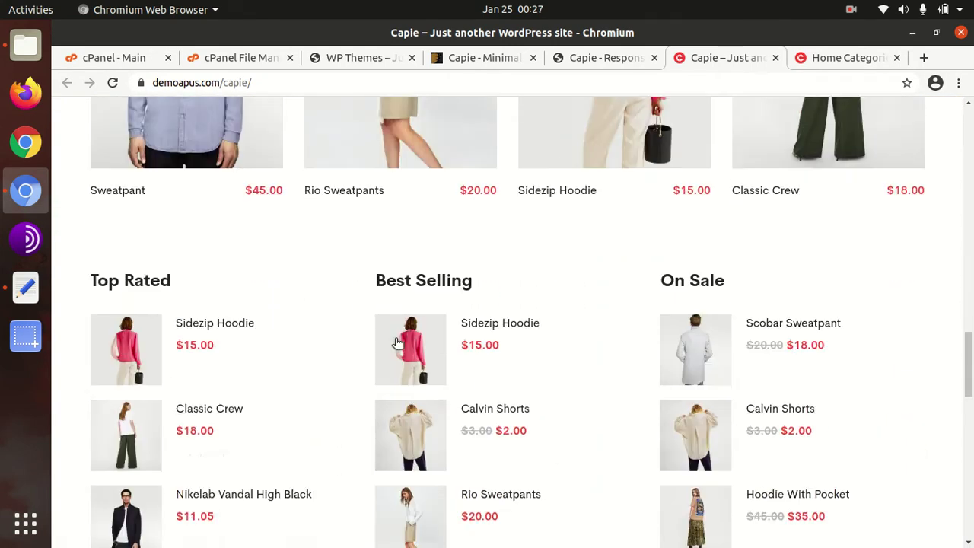
{"action": "scroll", "coordinate": [361, 349], "scroll_direction": "down", "scroll_amount": 8}
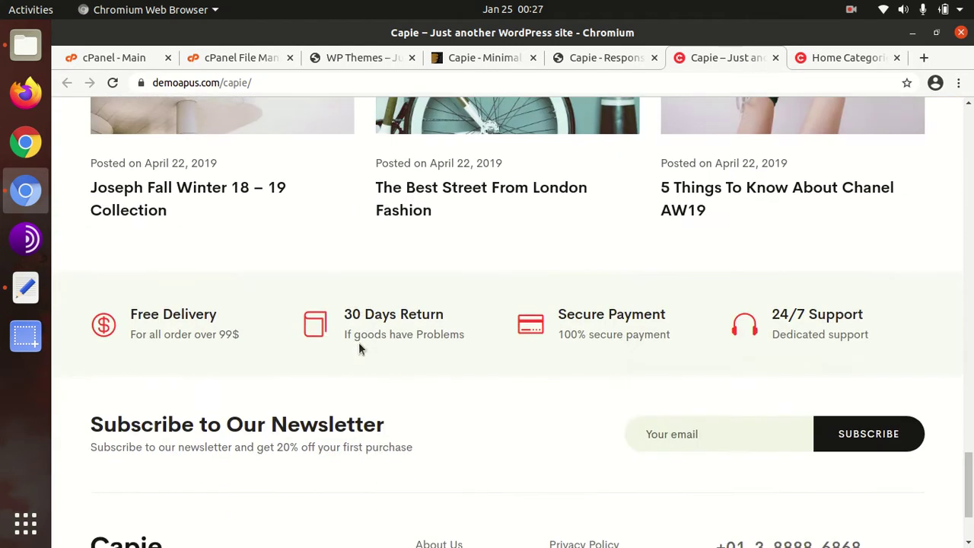
Step: Scroll back to the top and load the Shop Left Sidebar layout from the Shop menu
{"action": "scroll", "coordinate": [361, 349], "scroll_direction": "up", "scroll_amount": 18}
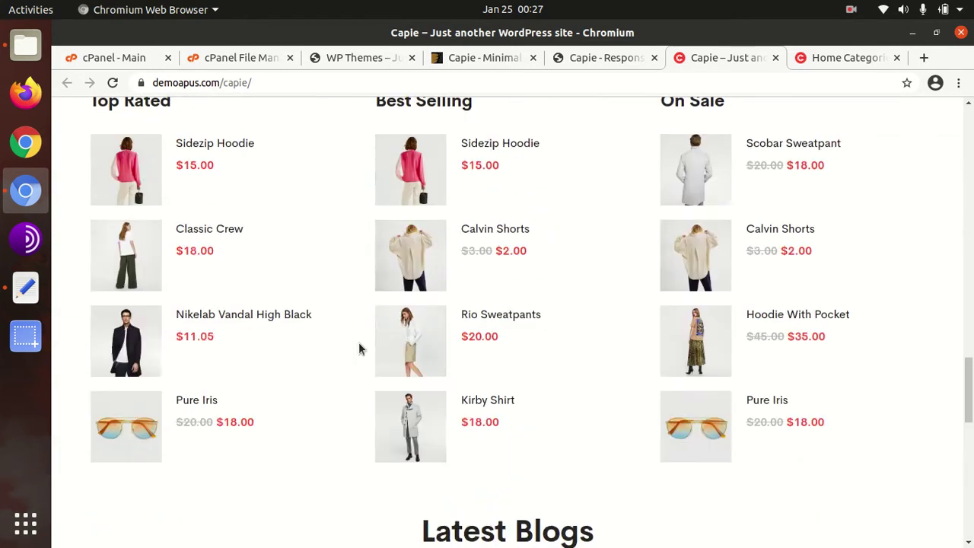
{"action": "scroll", "coordinate": [362, 347], "scroll_direction": "up", "scroll_amount": 12}
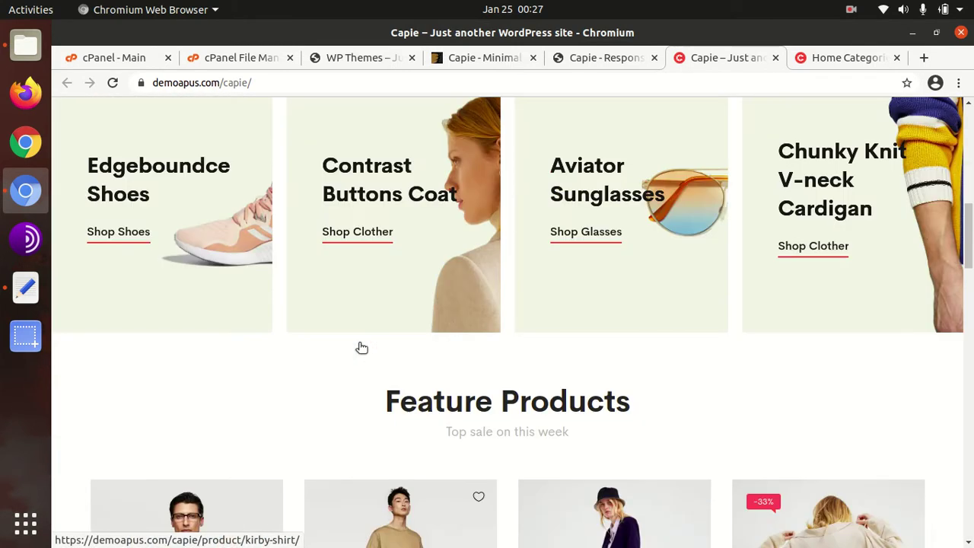
{"action": "scroll", "coordinate": [360, 349], "scroll_direction": "up", "scroll_amount": 3}
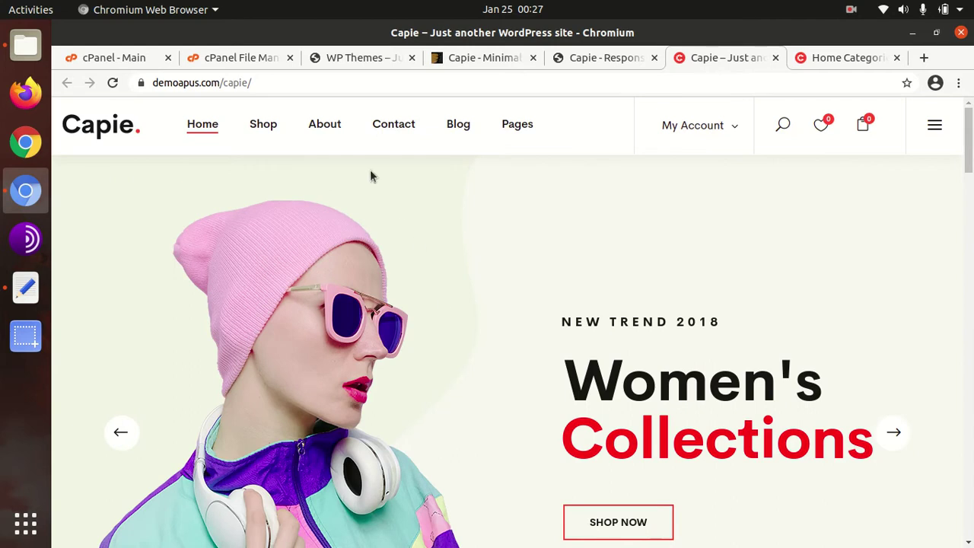
{"action": "mouse_move", "coordinate": [273, 126]}
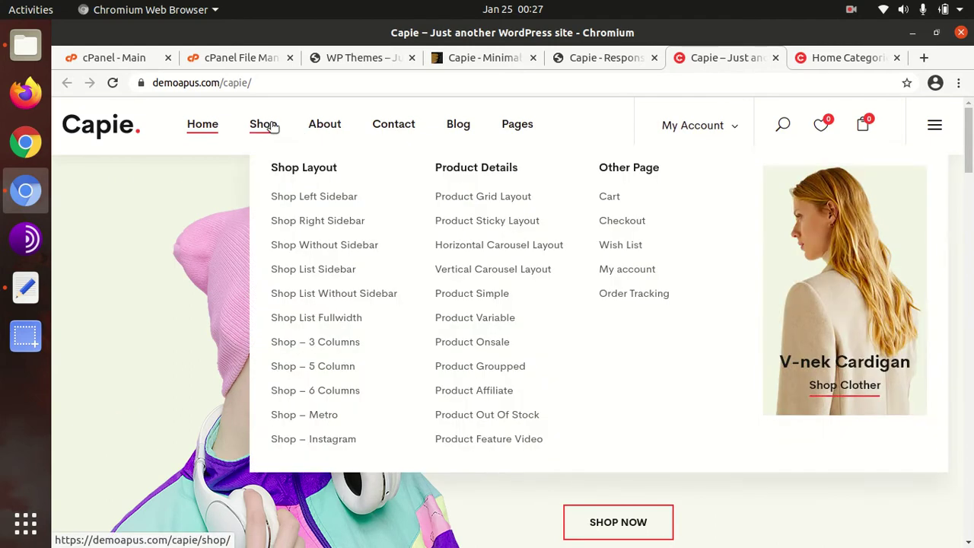
{"action": "left_click", "coordinate": [290, 198]}
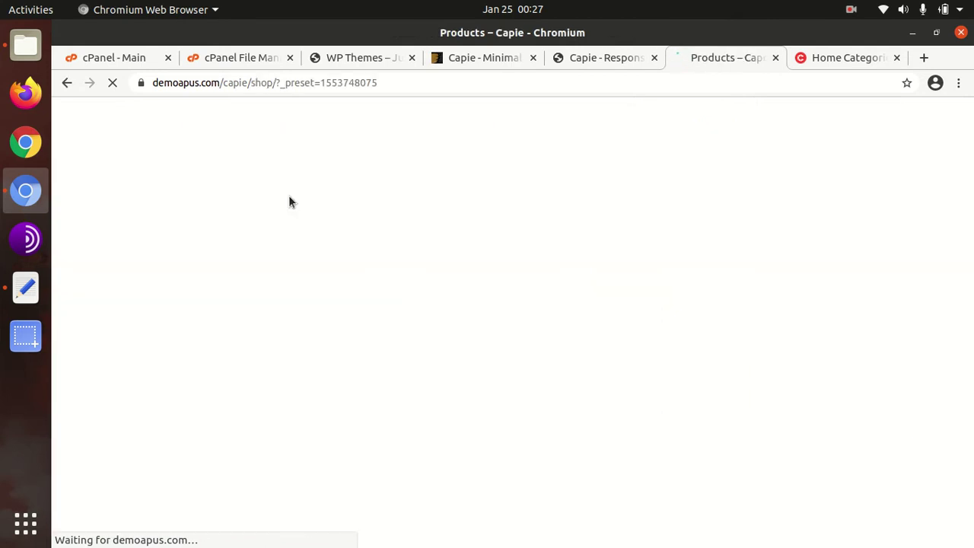
Step: Dismiss the newsletter popup and apply a $0 — $30 price filter
{"action": "scroll", "coordinate": [431, 265], "scroll_direction": "down", "scroll_amount": 4}
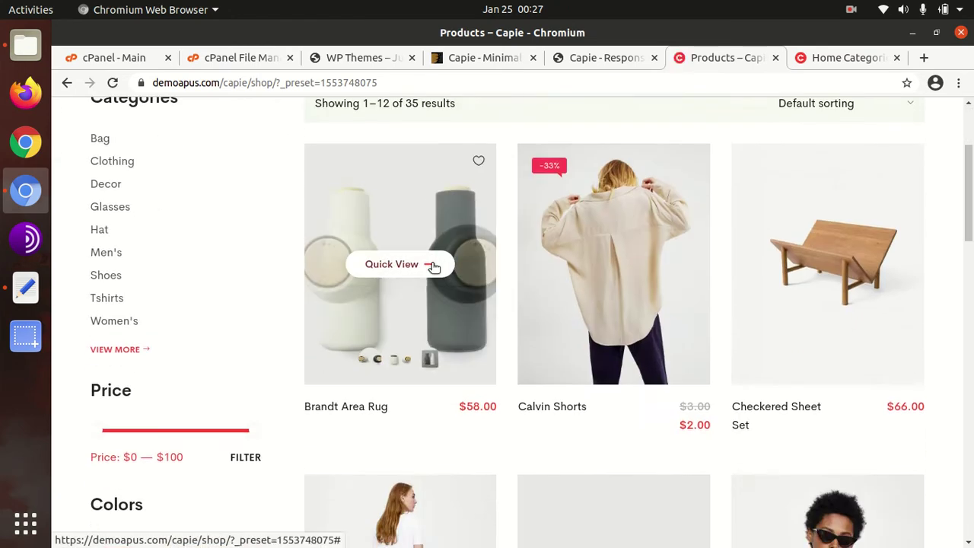
{"action": "scroll", "coordinate": [434, 268], "scroll_direction": "down", "scroll_amount": 3}
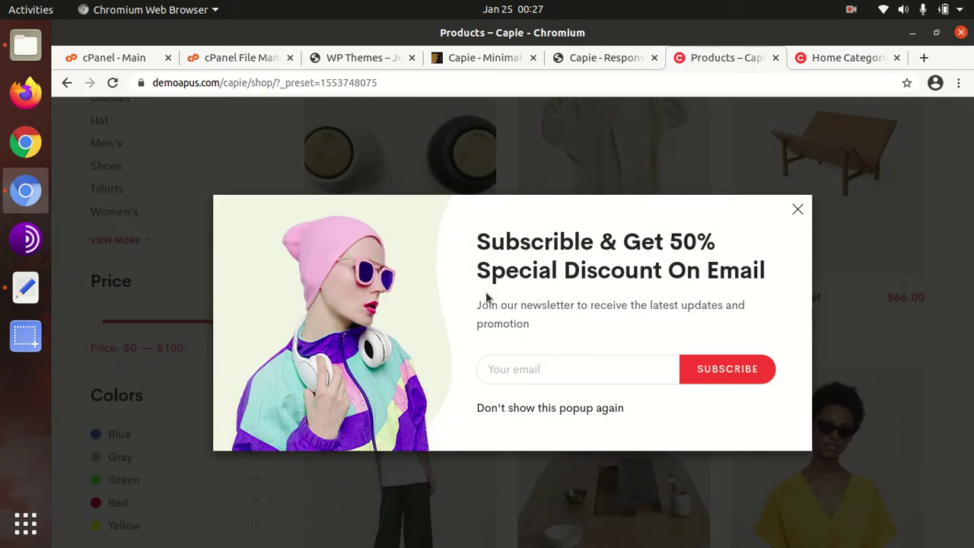
{"action": "left_click", "coordinate": [797, 210]}
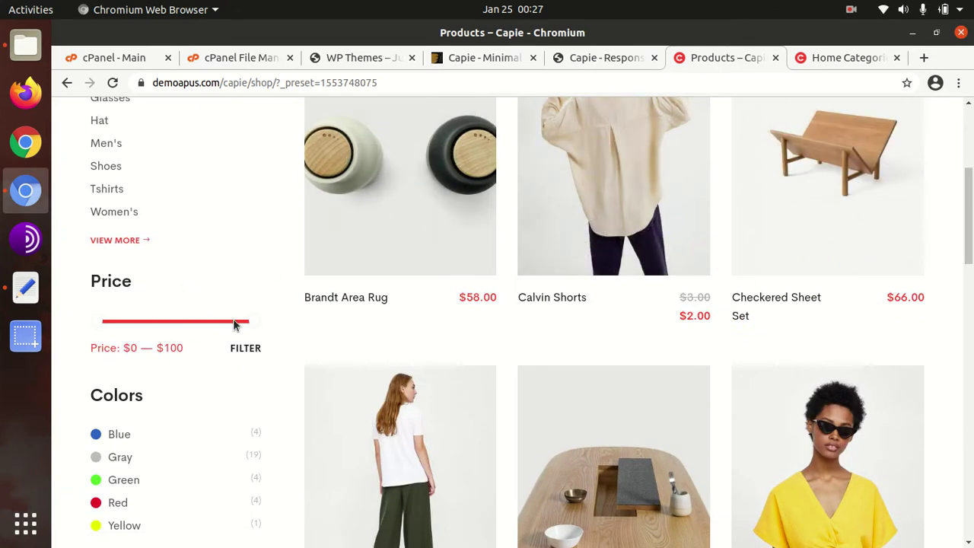
{"action": "left_click_drag", "start_coordinate": [201, 323], "coordinate": [146, 322]}
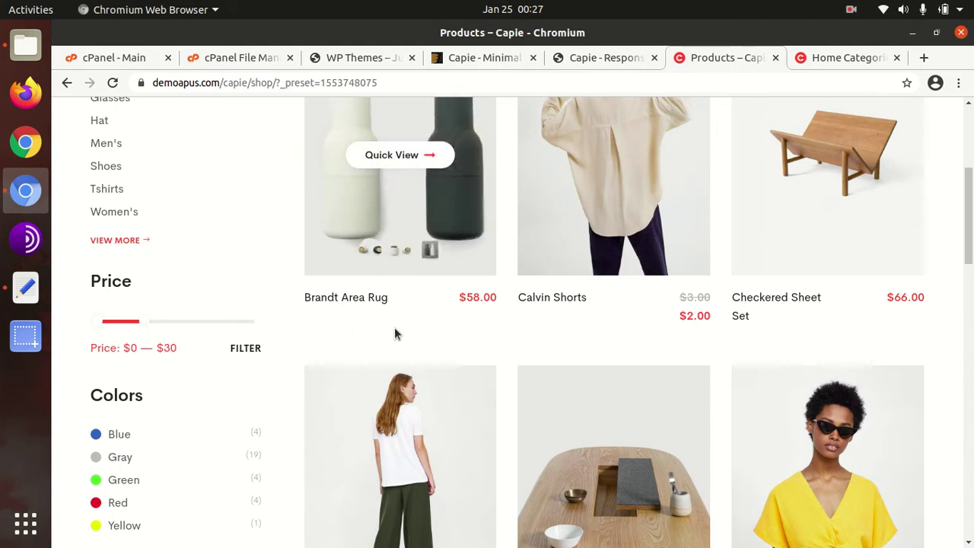
{"action": "left_click", "coordinate": [251, 348]}
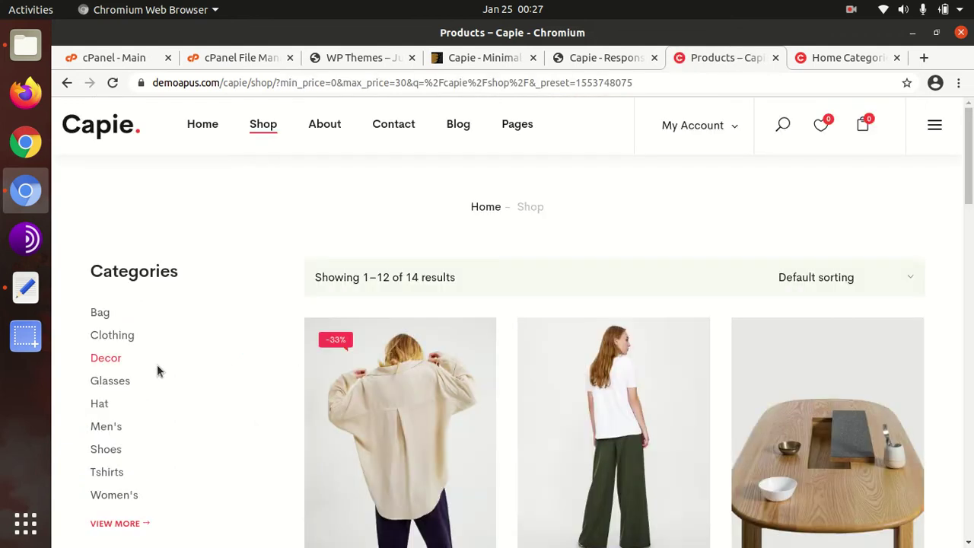
Step: Filter the results to Green products, then open the About Us page
{"action": "scroll", "coordinate": [177, 360], "scroll_direction": "down", "scroll_amount": 10}
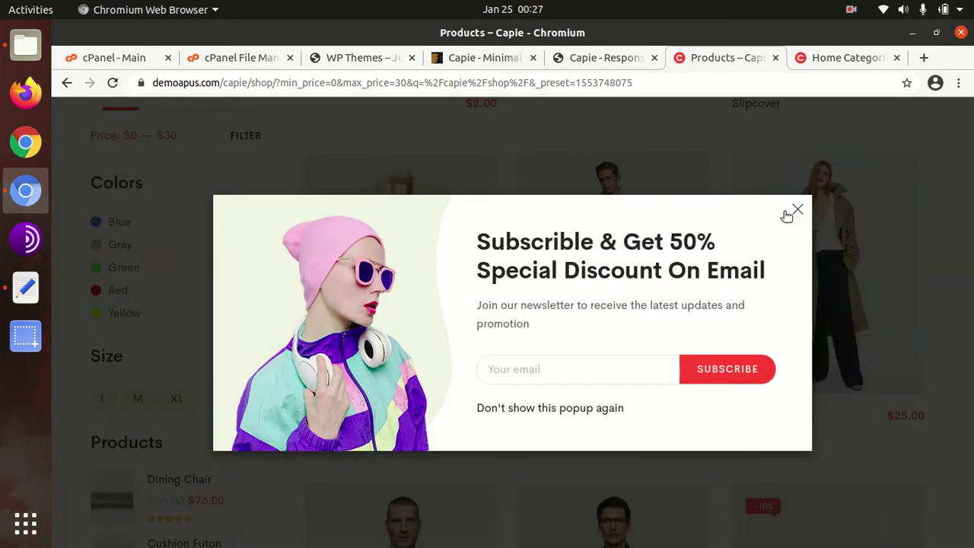
{"action": "left_click", "coordinate": [796, 209]}
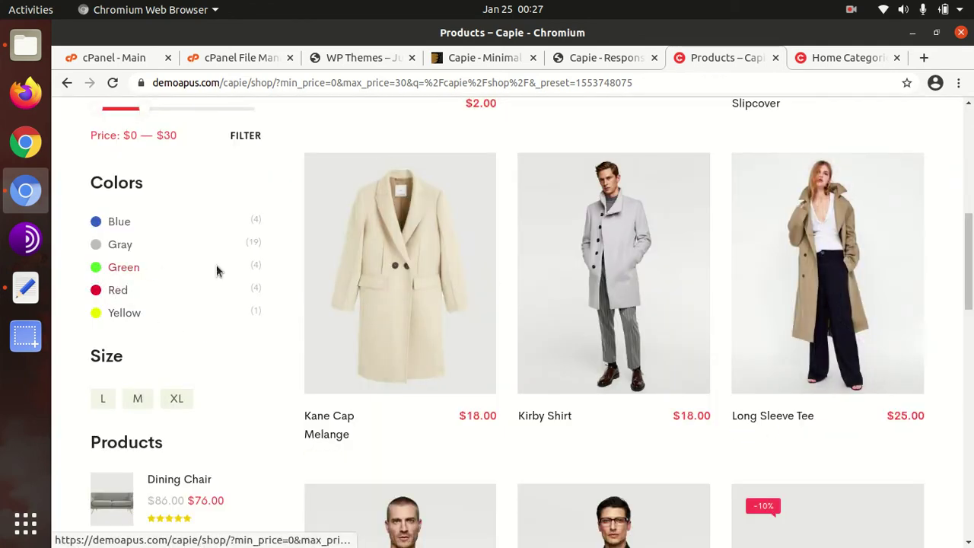
{"action": "left_click", "coordinate": [127, 270]}
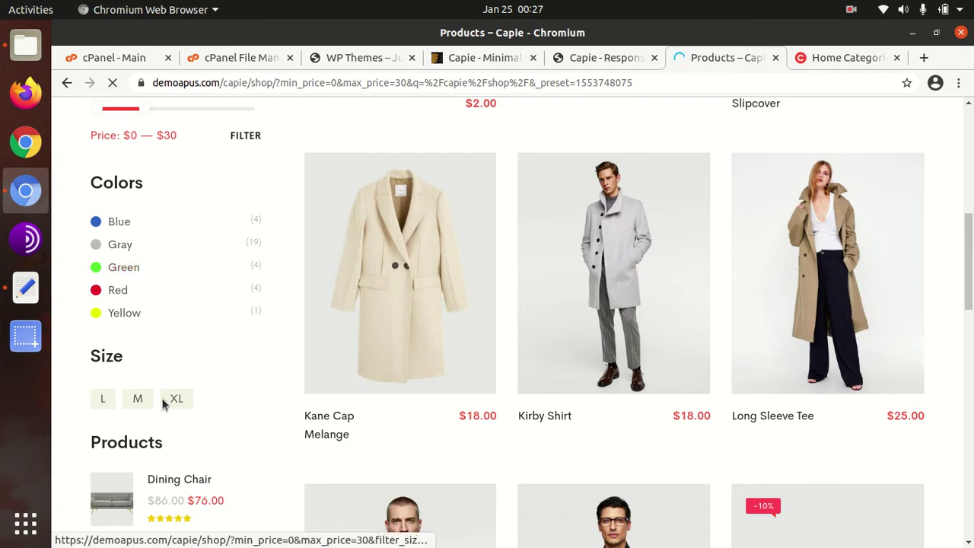
{"action": "scroll", "coordinate": [197, 402], "scroll_direction": "down", "scroll_amount": 2}
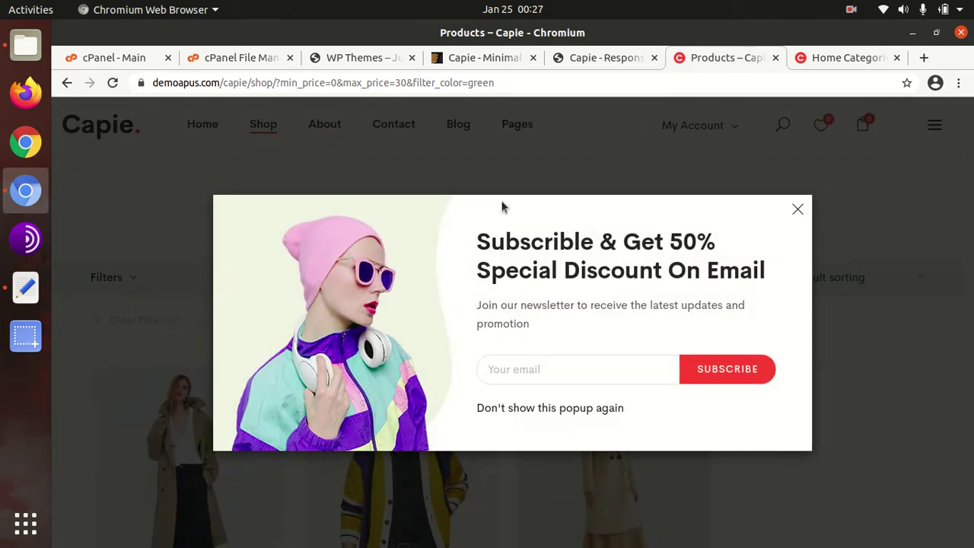
{"action": "left_click", "coordinate": [795, 212]}
{"action": "left_click", "coordinate": [331, 133]}
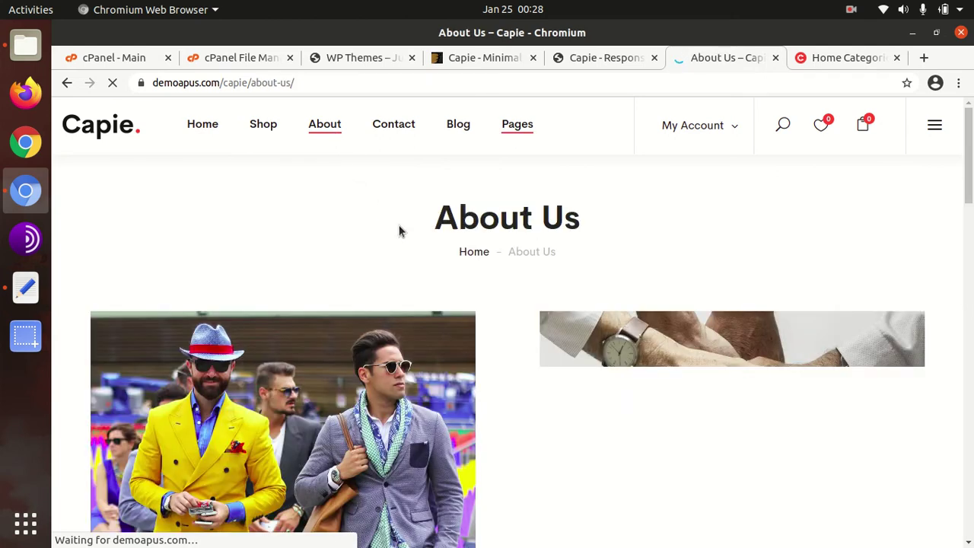
Step: Scroll through the About Us page, dismissing the subscribe popup
{"action": "scroll", "coordinate": [411, 229], "scroll_direction": "down", "scroll_amount": 2}
{"action": "scroll", "coordinate": [438, 242], "scroll_direction": "down", "scroll_amount": 7}
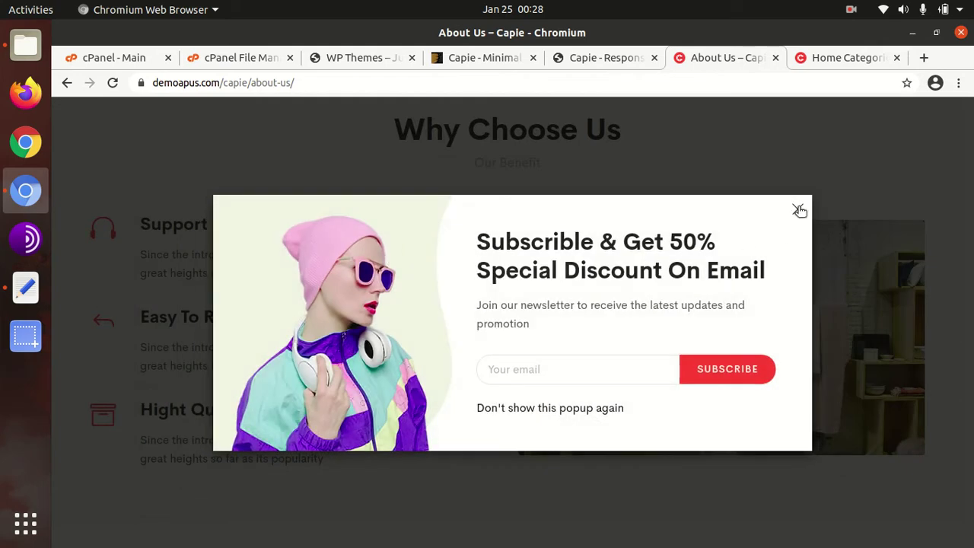
{"action": "left_click", "coordinate": [799, 210]}
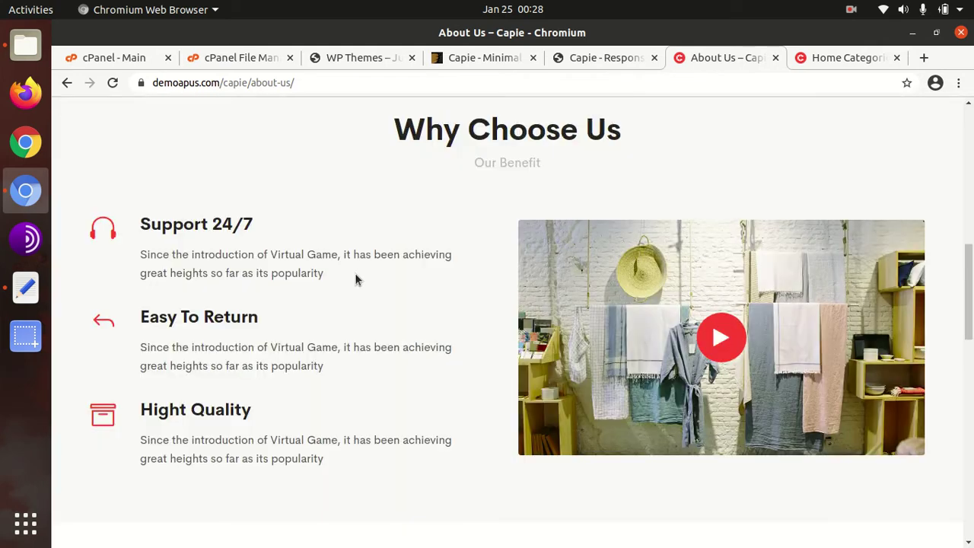
{"action": "scroll", "coordinate": [354, 275], "scroll_direction": "down", "scroll_amount": 5}
{"action": "scroll", "coordinate": [355, 282], "scroll_direction": "down", "scroll_amount": 6}
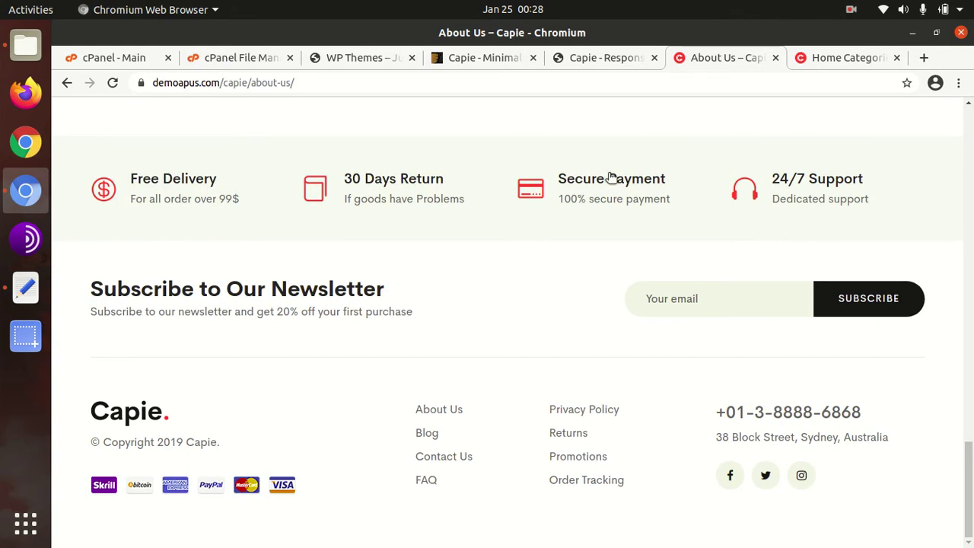
Step: Look over the Home Categories demo tab after closing its subscribe popup
{"action": "left_click", "coordinate": [819, 62]}
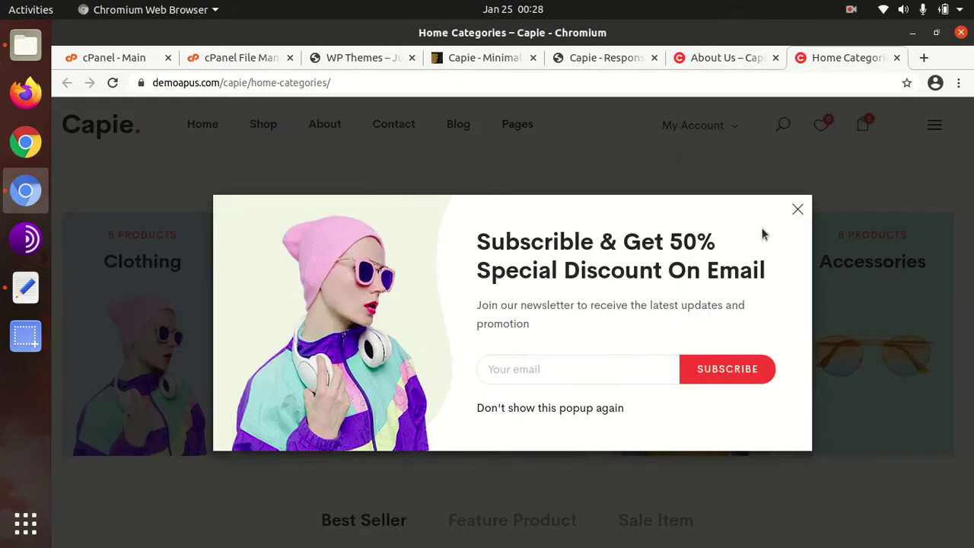
{"action": "left_click", "coordinate": [798, 210]}
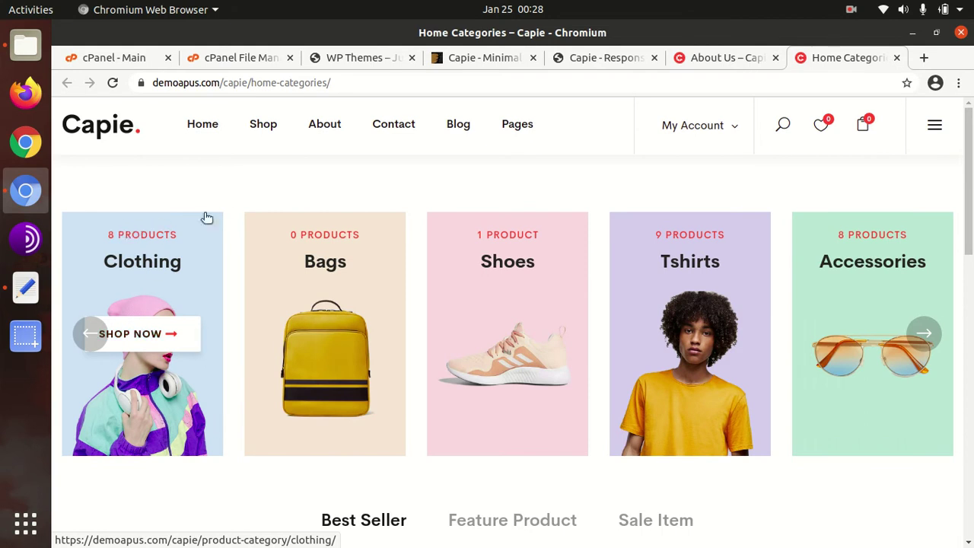
{"action": "scroll", "coordinate": [185, 254], "scroll_direction": "down", "scroll_amount": 7}
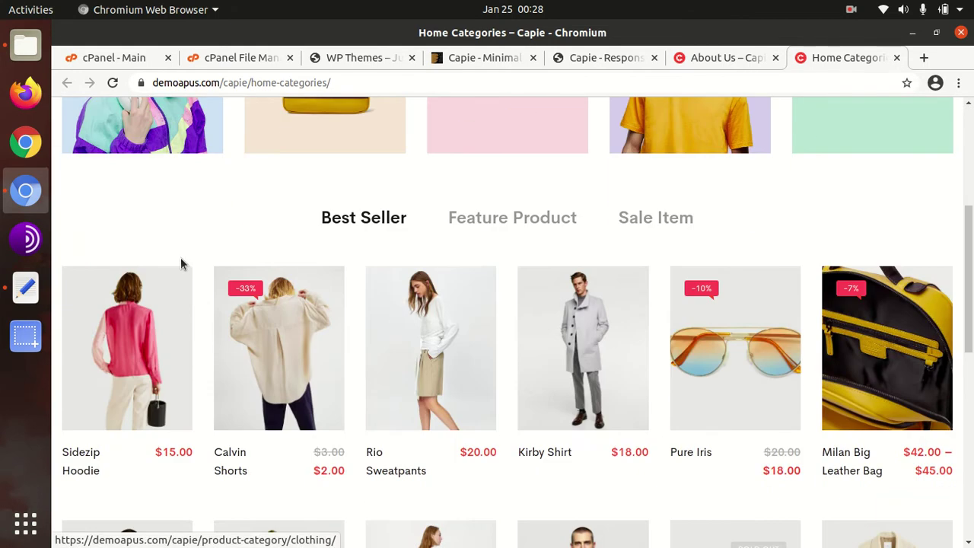
{"action": "scroll", "coordinate": [178, 261], "scroll_direction": "down", "scroll_amount": 5}
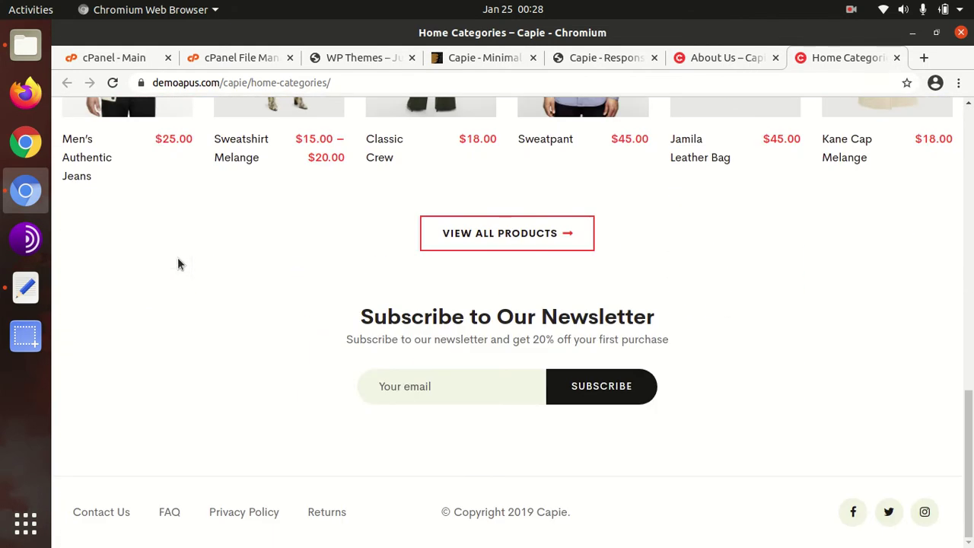
{"action": "scroll", "coordinate": [178, 259], "scroll_direction": "up", "scroll_amount": 8}
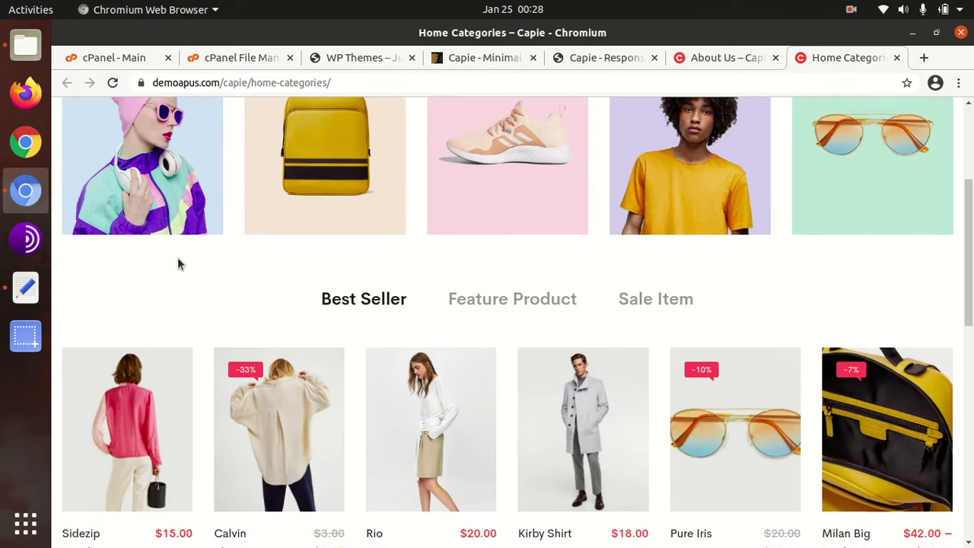
{"action": "scroll", "coordinate": [177, 258], "scroll_direction": "up", "scroll_amount": 3}
Step: Return to the About Us tab and go back to the Capie home page via the logo
{"action": "left_click", "coordinate": [698, 60]}
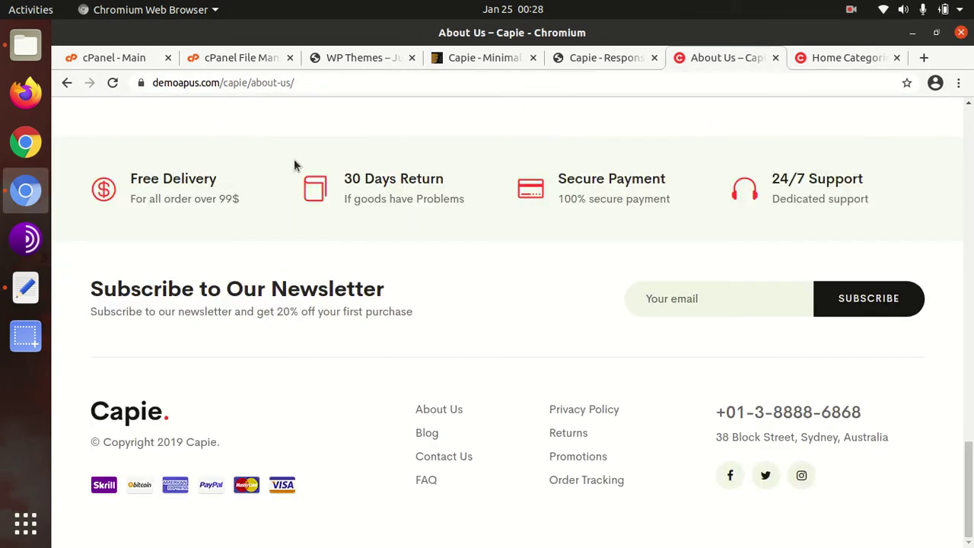
{"action": "scroll", "coordinate": [236, 209], "scroll_direction": "up", "scroll_amount": 10}
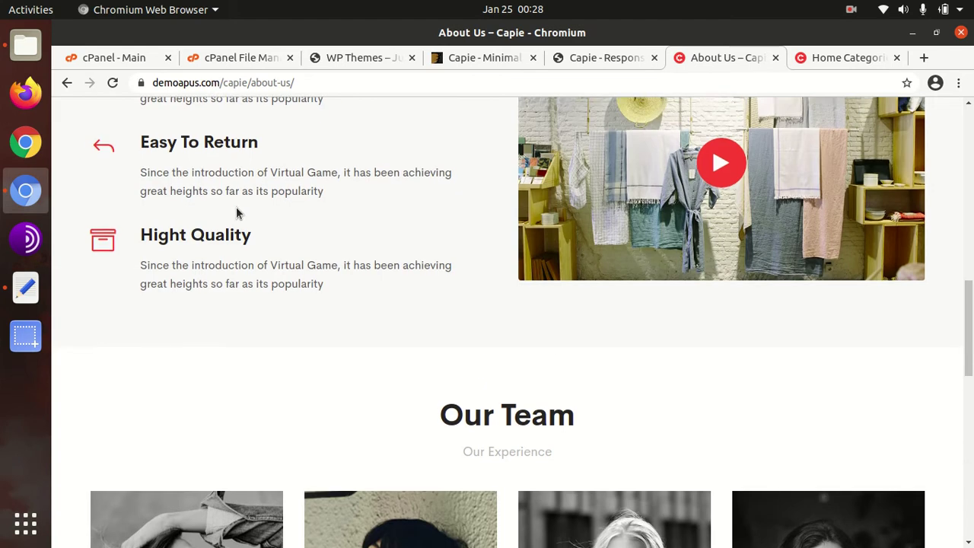
{"action": "scroll", "coordinate": [236, 210], "scroll_direction": "up", "scroll_amount": 10}
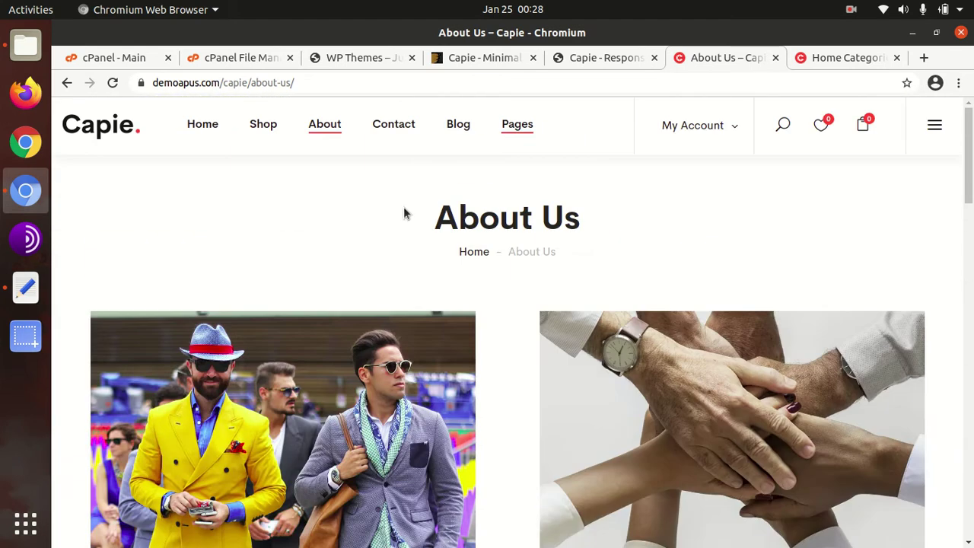
{"action": "left_click", "coordinate": [131, 134]}
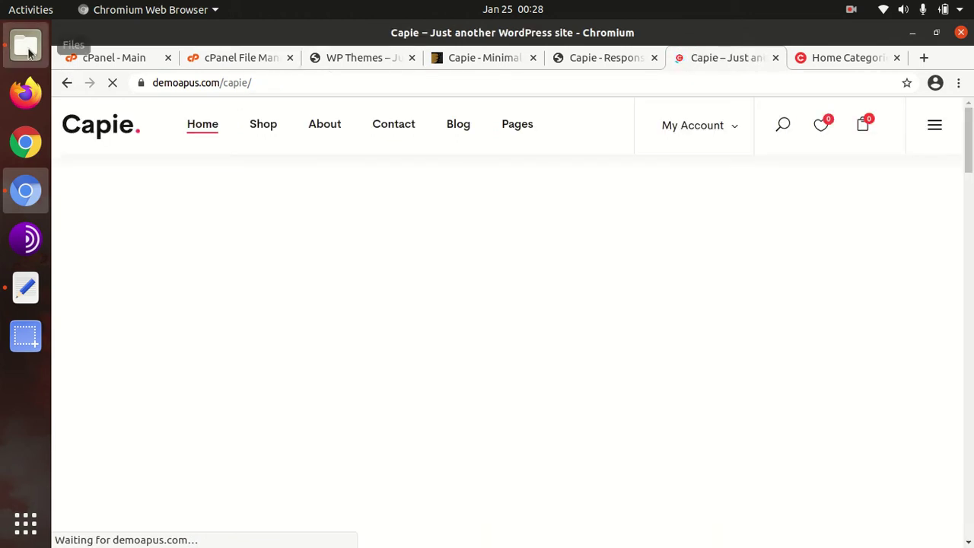
{"action": "left_click", "coordinate": [27, 49]}
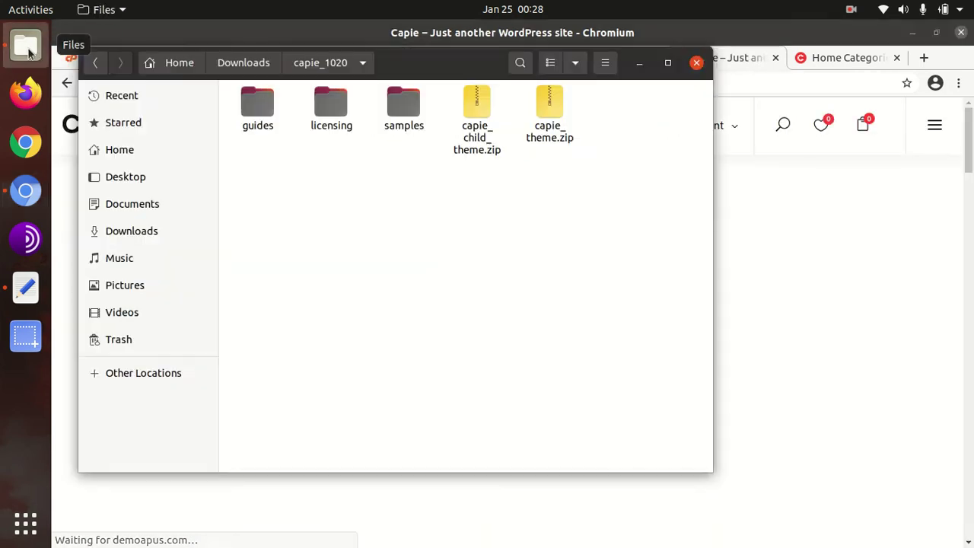
{"action": "left_click", "coordinate": [255, 116]}
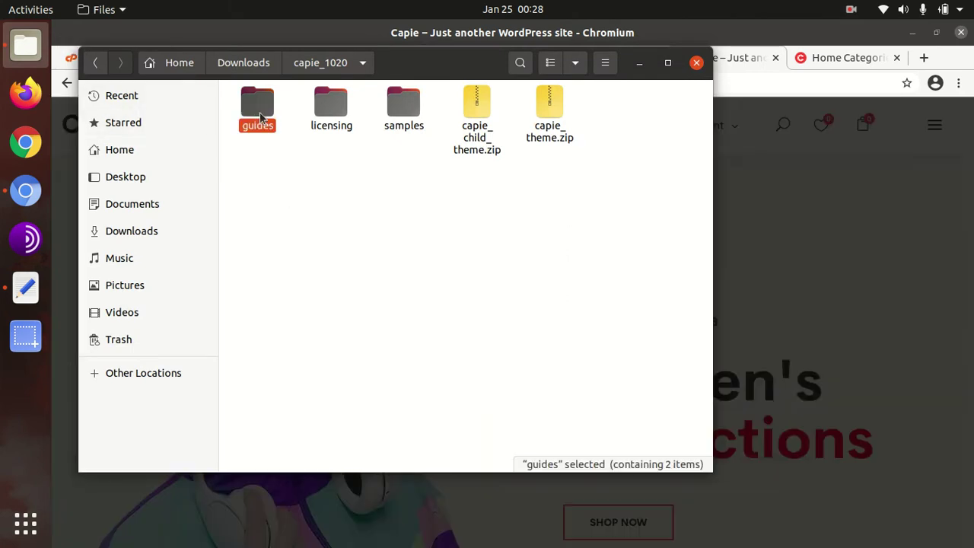
{"action": "left_click", "coordinate": [330, 122]}
{"action": "left_click", "coordinate": [394, 112]}
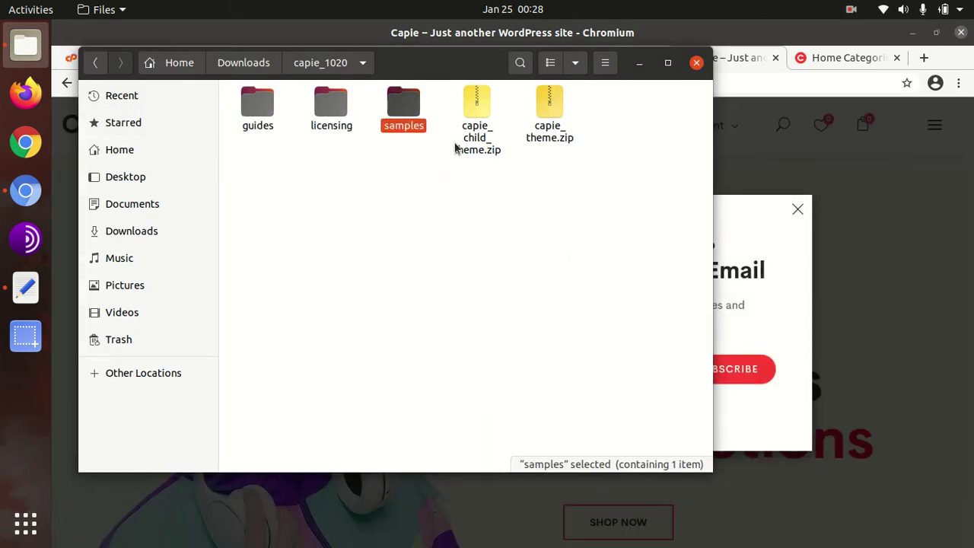
{"action": "left_click", "coordinate": [472, 114]}
{"action": "left_click", "coordinate": [537, 130]}
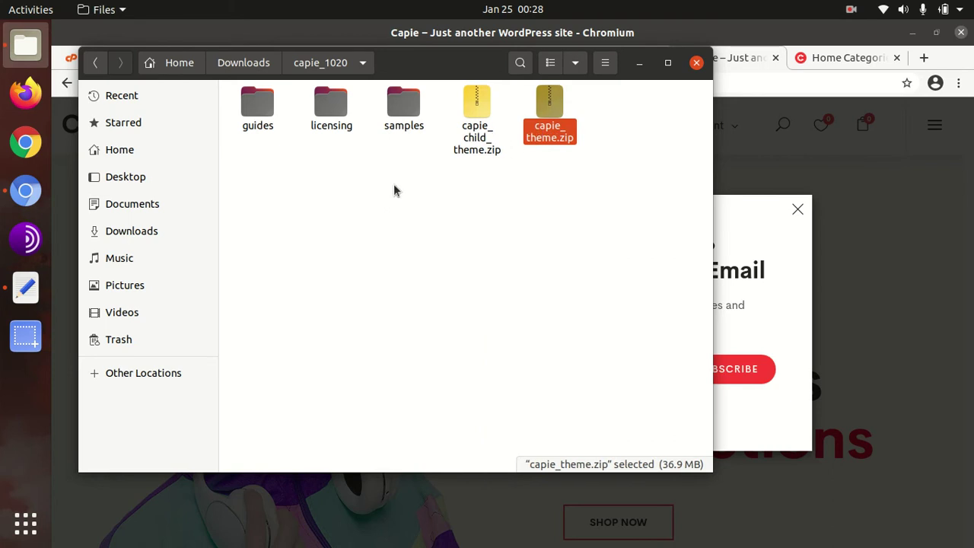
{"action": "left_click", "coordinate": [638, 62]}
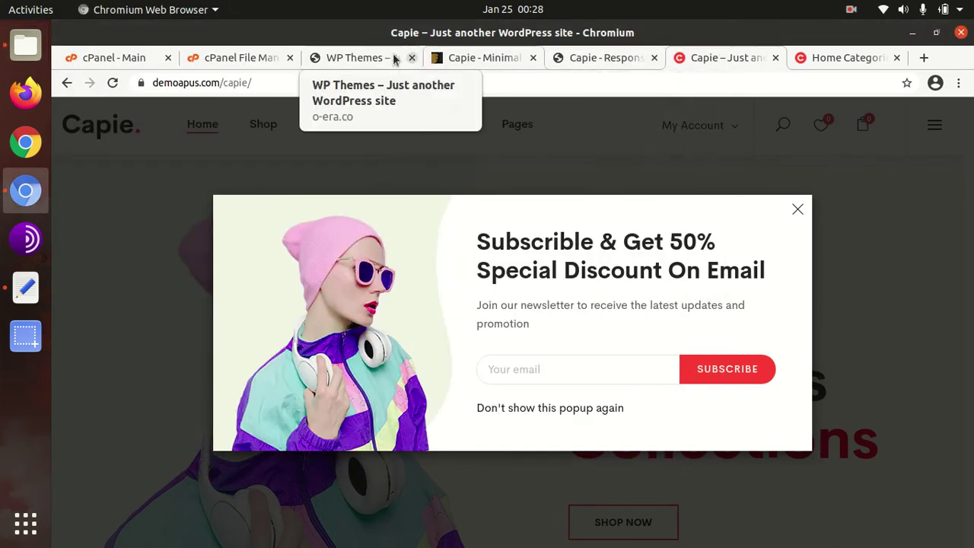
Step: Switch to the WP Themes site and open Themes from the admin bar menu
{"action": "left_click", "coordinate": [378, 59]}
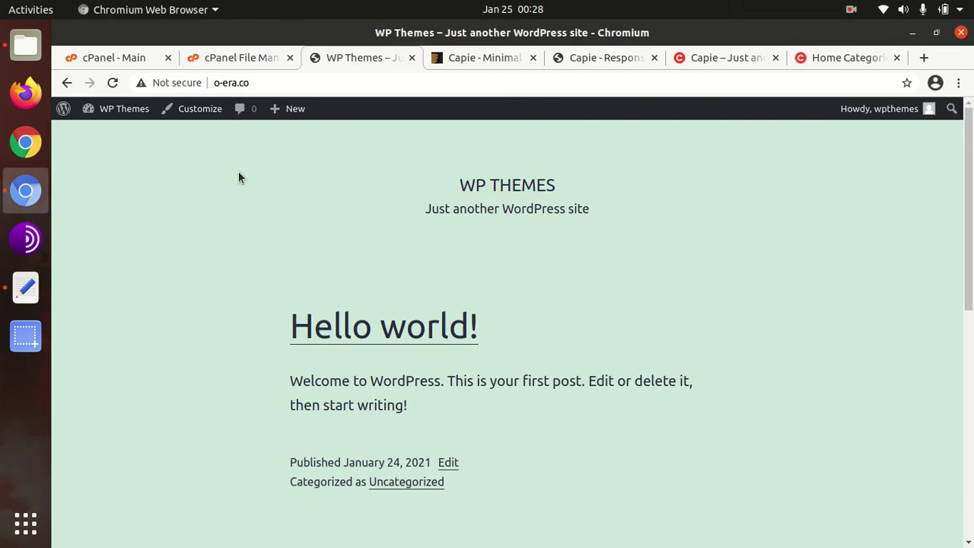
{"action": "mouse_move", "coordinate": [123, 113]}
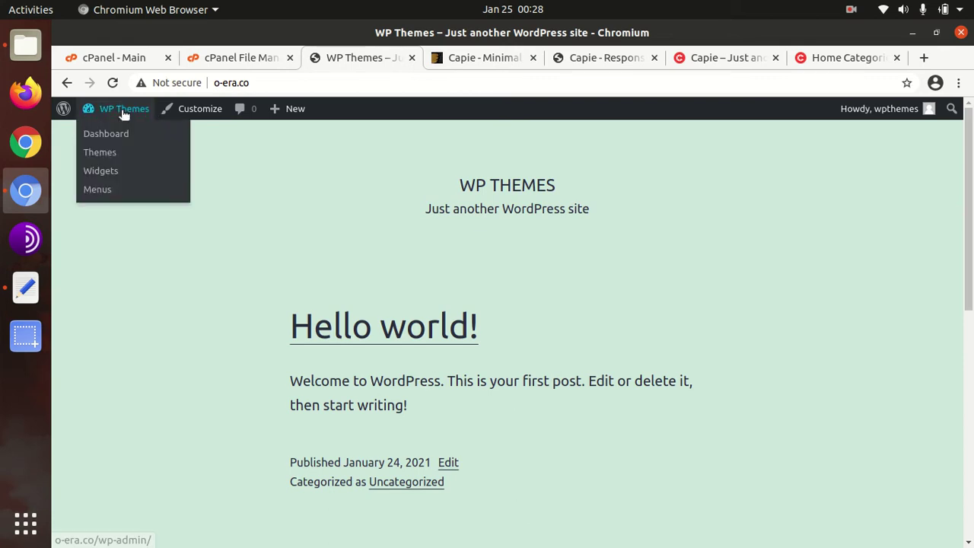
{"action": "left_click", "coordinate": [110, 154]}
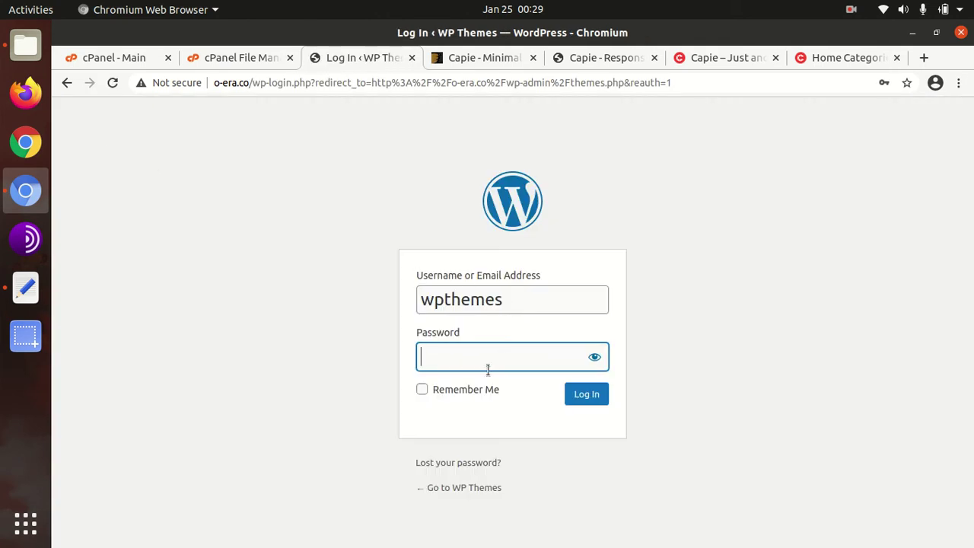
Step: Log in to the WordPress admin with Remember Me ticked, entering the account password
{"action": "left_click", "coordinate": [423, 389]}
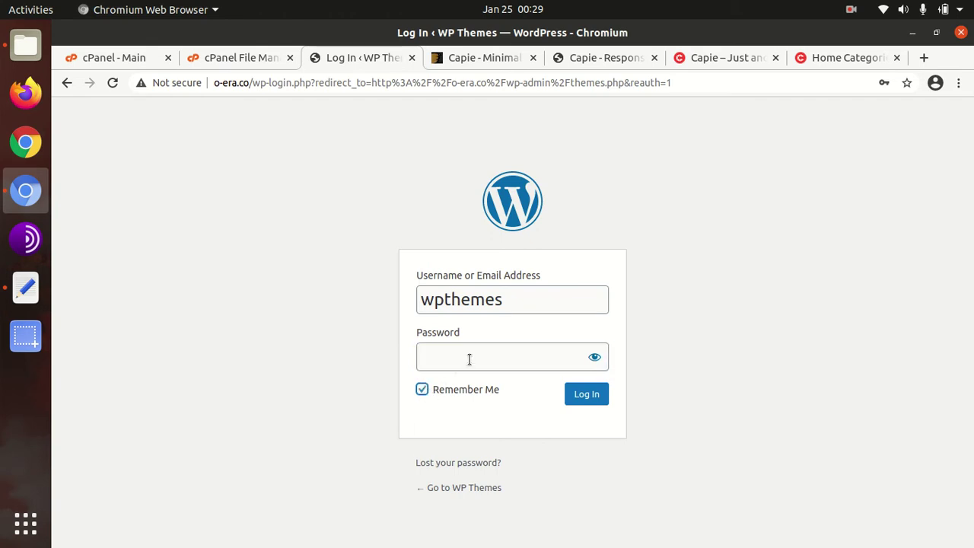
{"action": "left_click", "coordinate": [471, 358]}
{"action": "type", "text": "••"}
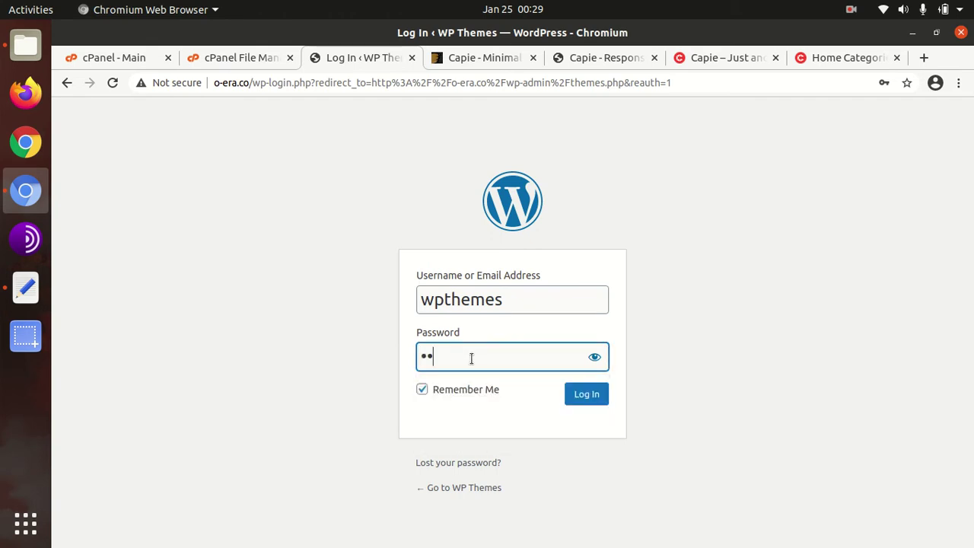
{"action": "key", "text": "BackSpace"}
{"action": "key", "text": "BackSpace"}
{"action": "type", "text": "••••••••••••••"}
{"action": "left_click", "coordinate": [599, 398]}
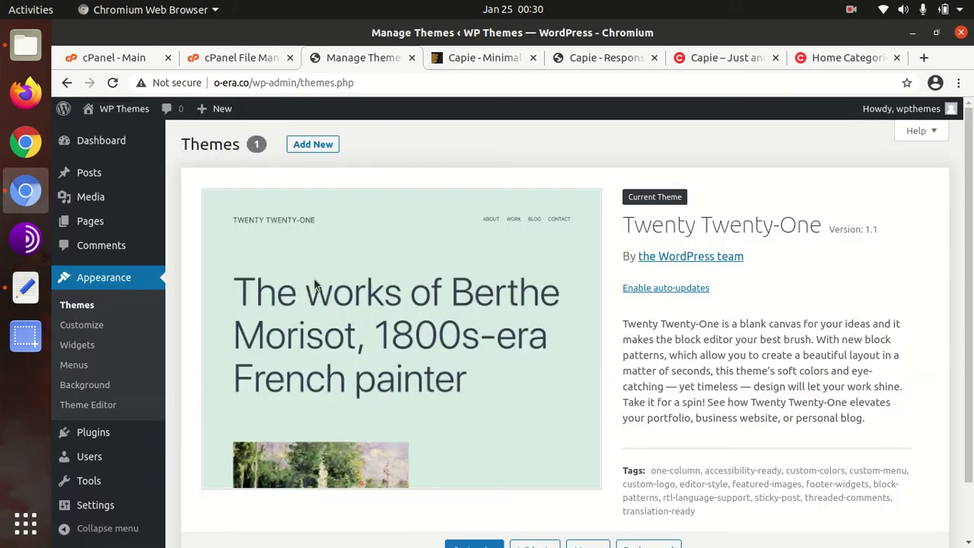
Step: Open Add New > Upload Theme, browse to capie_1020/capie_theme.zip, then cancel the file picker
{"action": "left_click", "coordinate": [324, 144]}
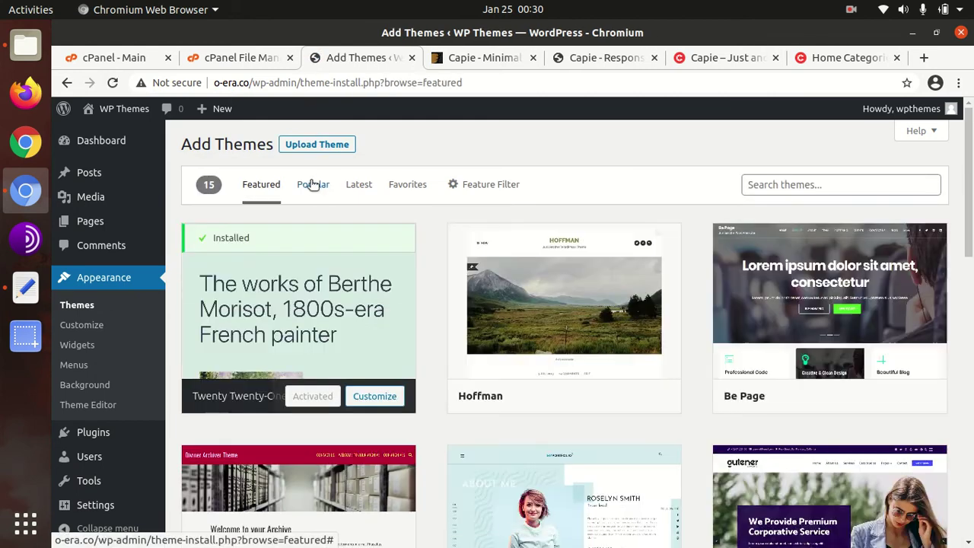
{"action": "left_click", "coordinate": [312, 144]}
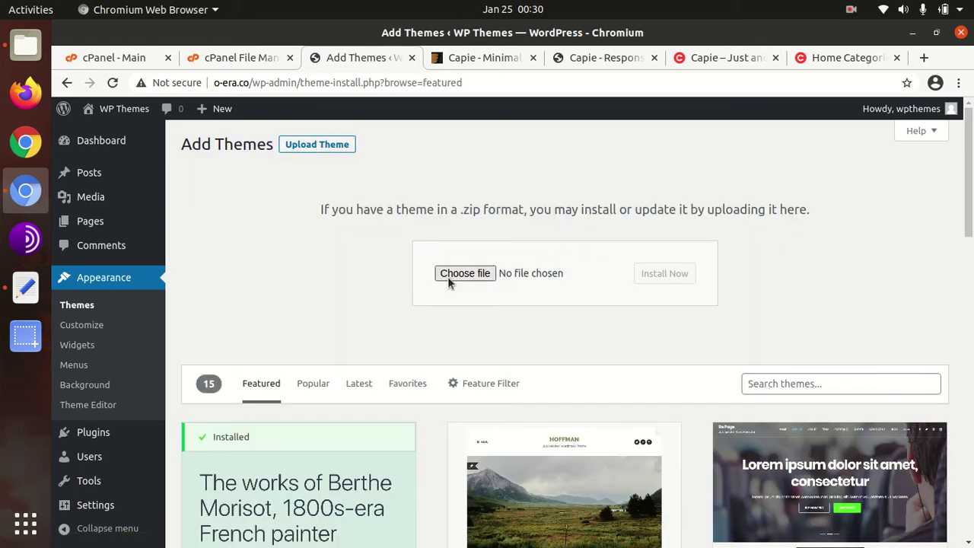
{"action": "left_click", "coordinate": [448, 276]}
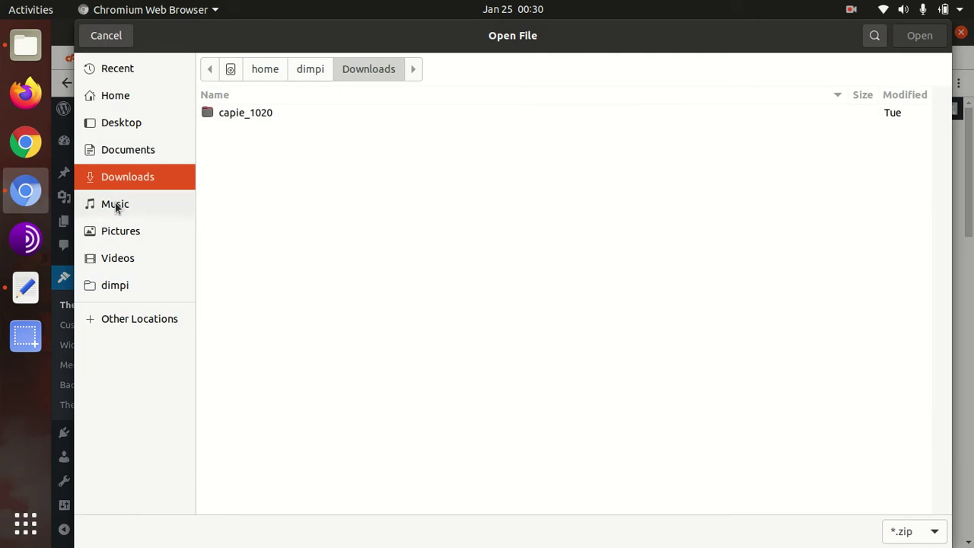
{"action": "double_click", "coordinate": [234, 113]}
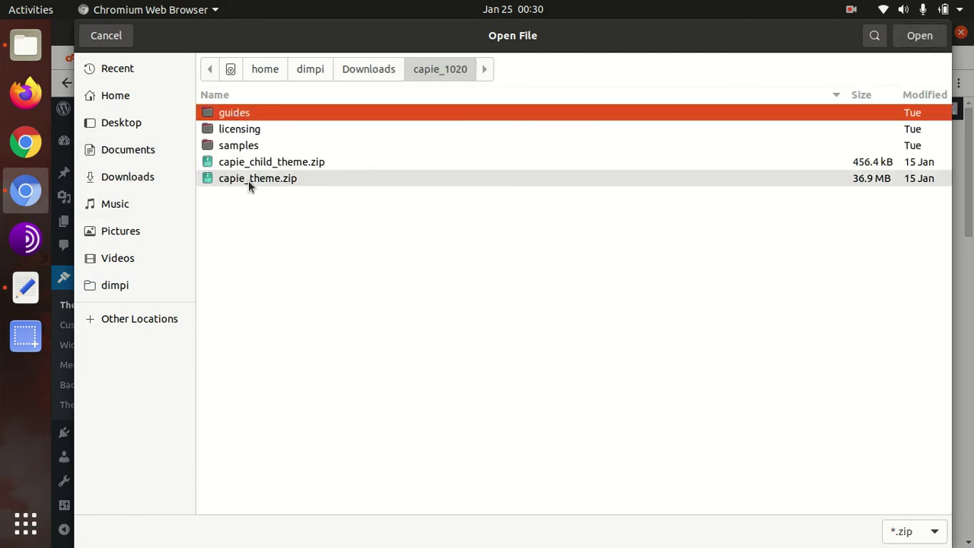
{"action": "left_click", "coordinate": [258, 179]}
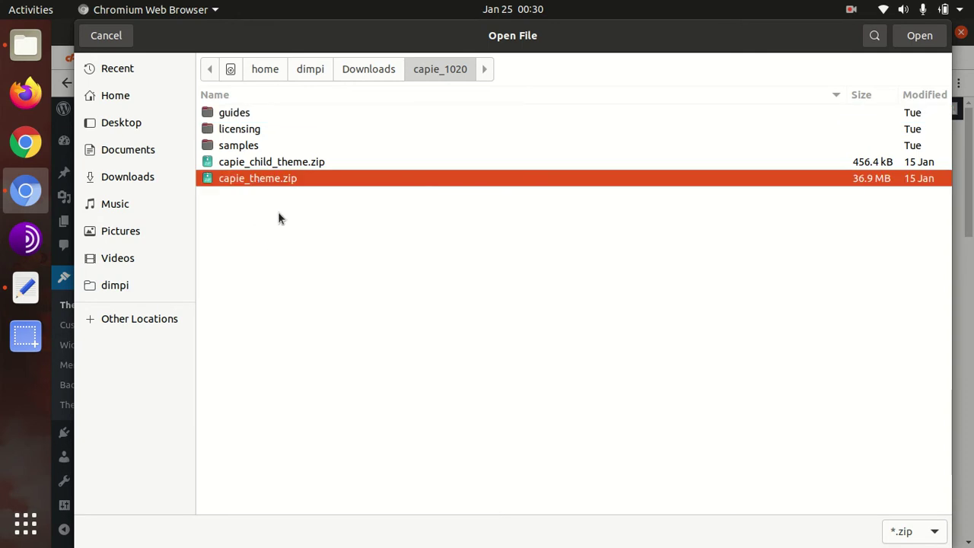
{"action": "left_click", "coordinate": [107, 35]}
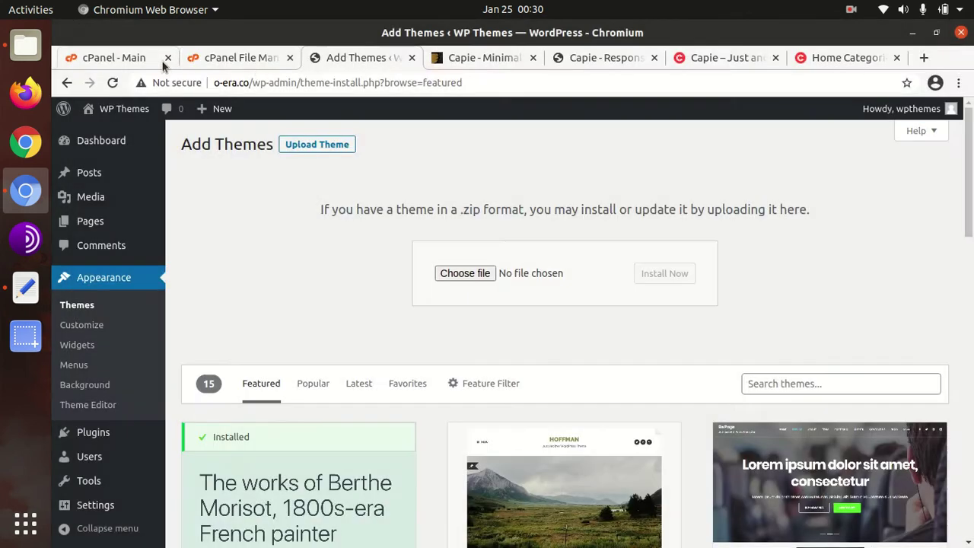
Step: In cPanel File Manager, navigate from plugins up to wp-content and into themes
{"action": "left_click", "coordinate": [263, 61]}
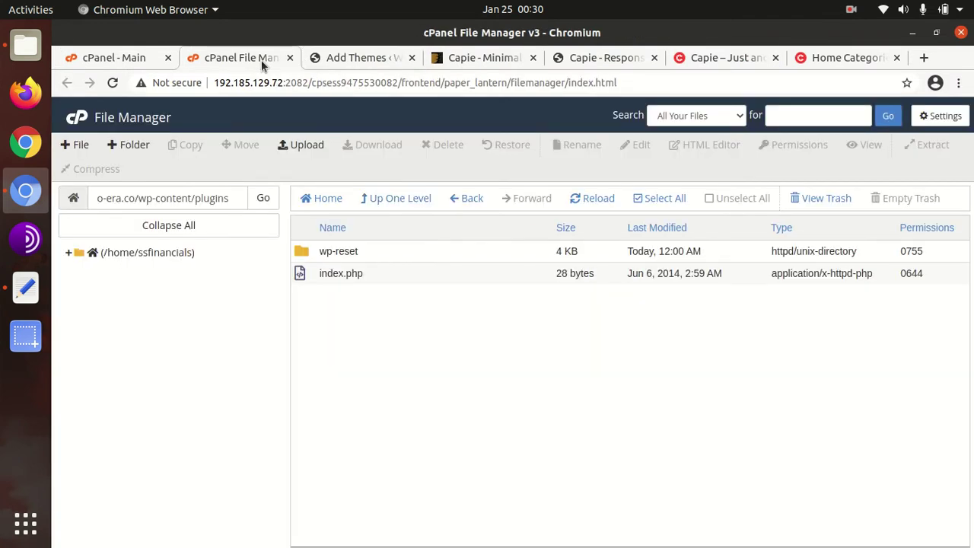
{"action": "left_click", "coordinate": [388, 197]}
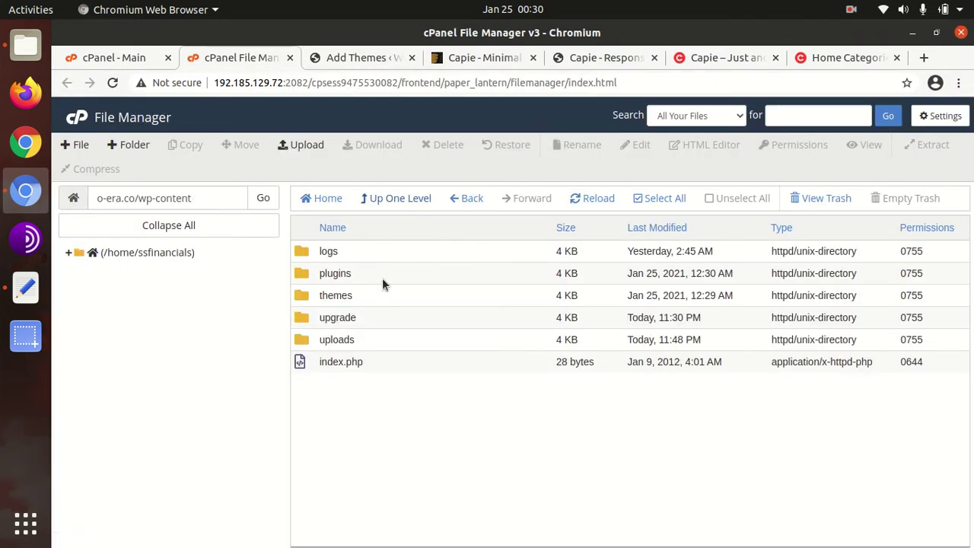
{"action": "double_click", "coordinate": [384, 297]}
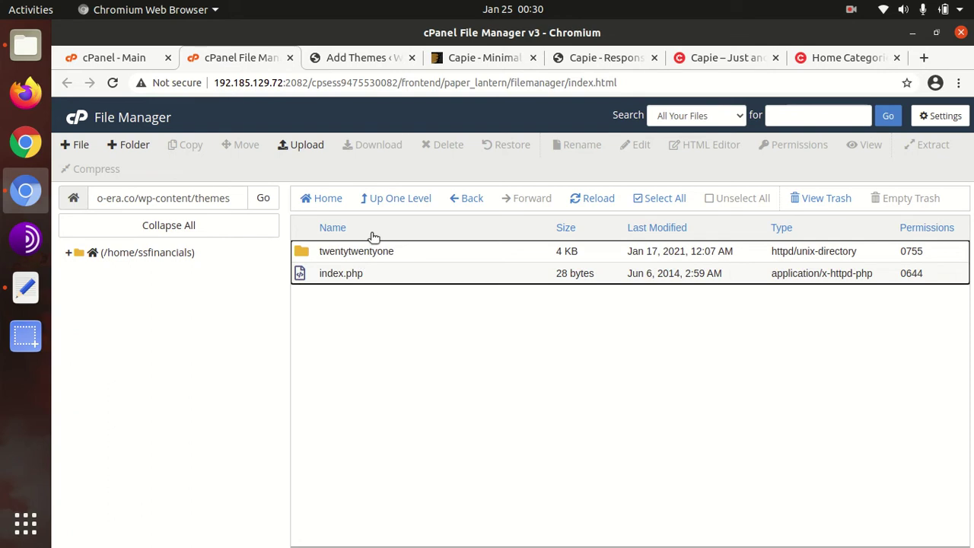
Step: Upload capie_theme.zip from the capie_1020 folder into the themes folder
{"action": "left_click", "coordinate": [317, 148]}
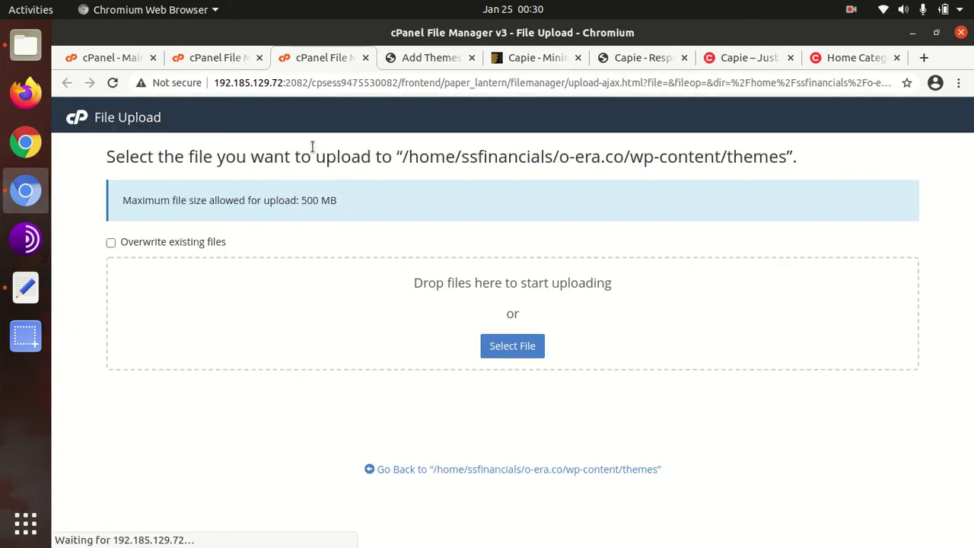
{"action": "left_click", "coordinate": [494, 344]}
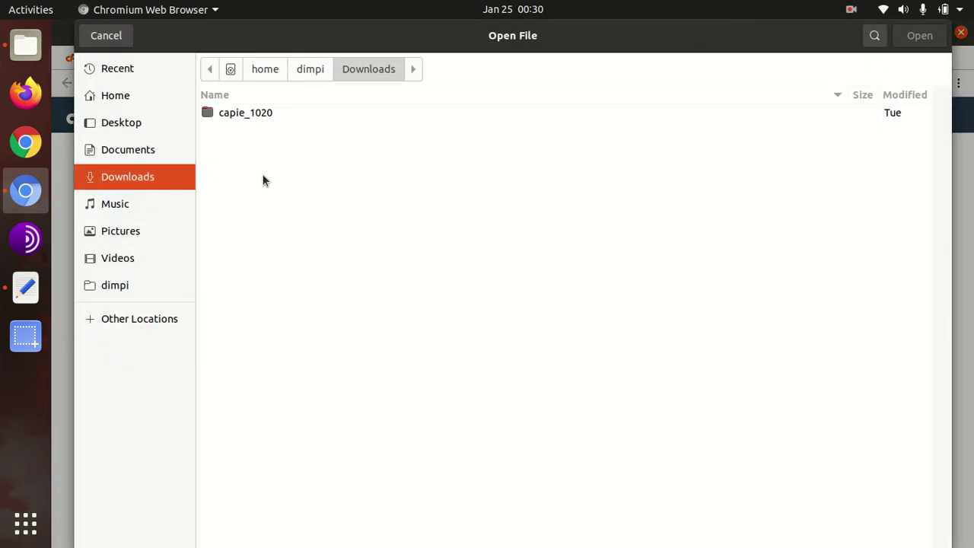
{"action": "double_click", "coordinate": [258, 112]}
{"action": "left_click", "coordinate": [265, 182]}
{"action": "left_click", "coordinate": [917, 38]}
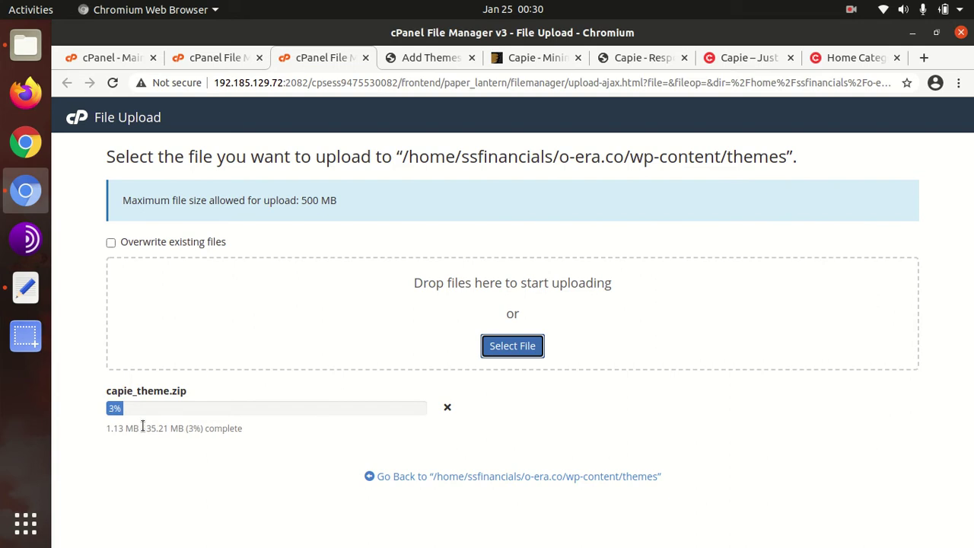
{"action": "left_click_drag", "start_coordinate": [147, 433], "coordinate": [176, 472]}
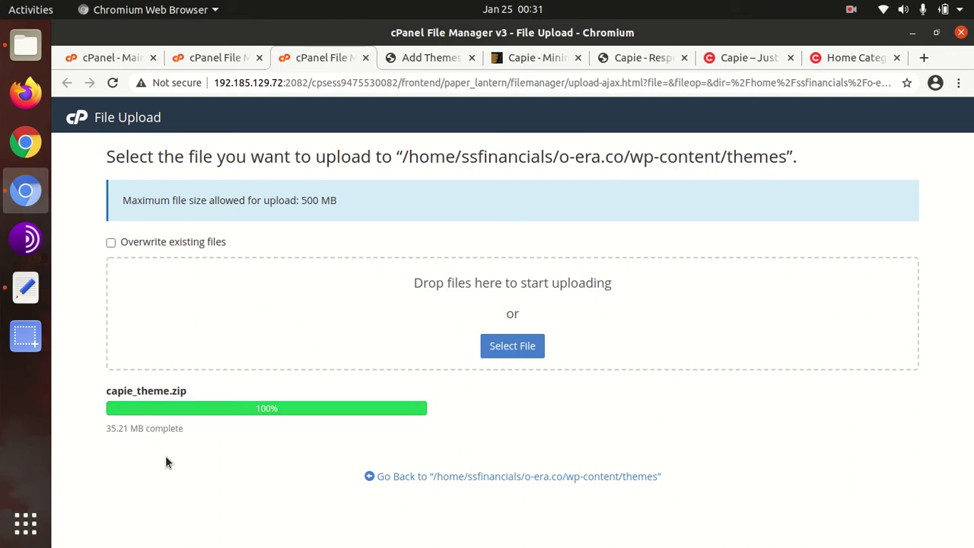
Step: Extract capie_theme.zip into the themes folder and close the results
{"action": "left_click", "coordinate": [380, 476]}
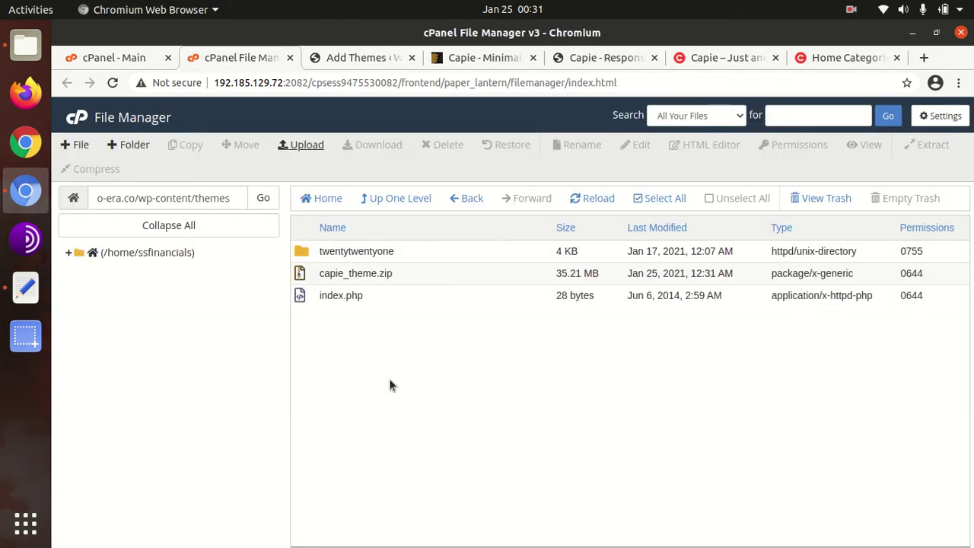
{"action": "left_click", "coordinate": [418, 277]}
{"action": "right_click", "coordinate": [418, 281]}
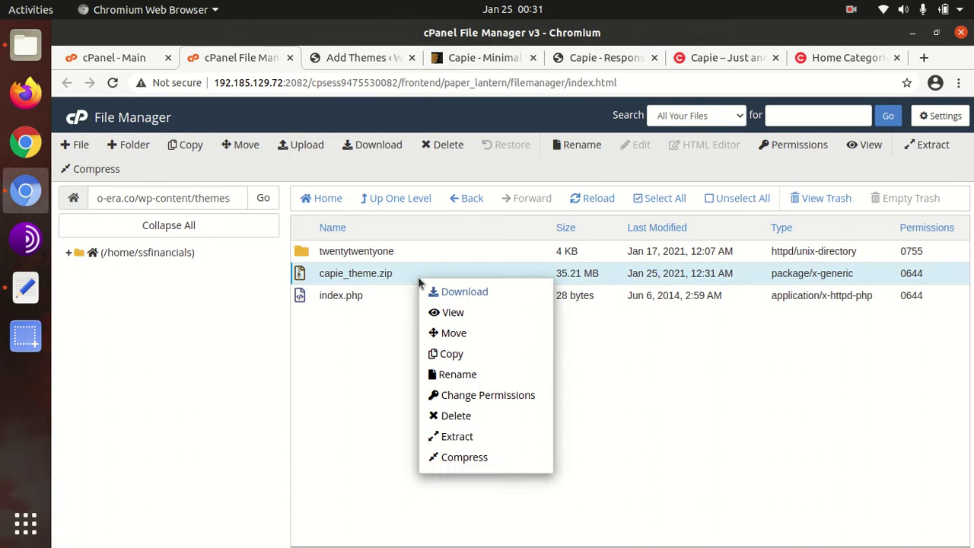
{"action": "left_click", "coordinate": [459, 436]}
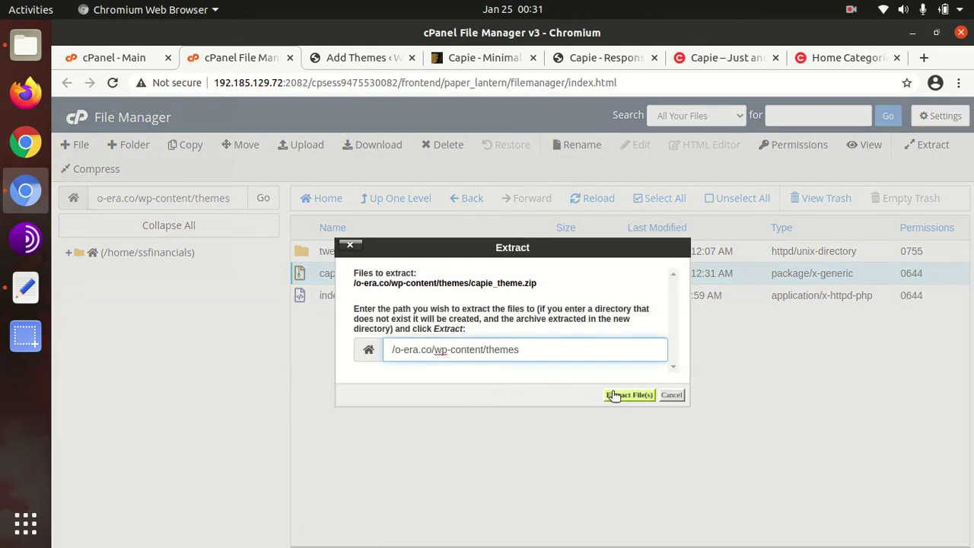
{"action": "left_click", "coordinate": [615, 394]}
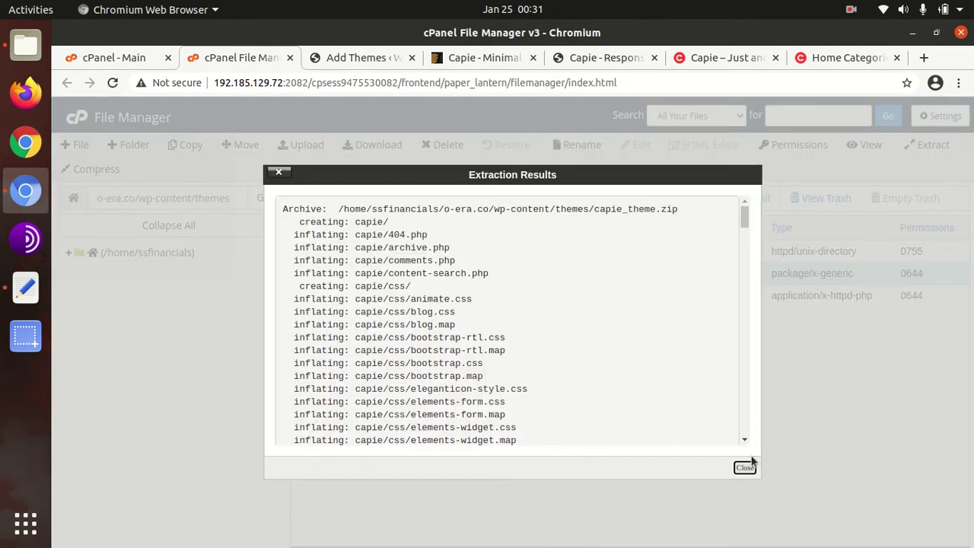
{"action": "left_click", "coordinate": [745, 467]}
Step: Reload the listing, inspect the new capie folder, then return to WordPress's Add Themes page
{"action": "left_click", "coordinate": [579, 200]}
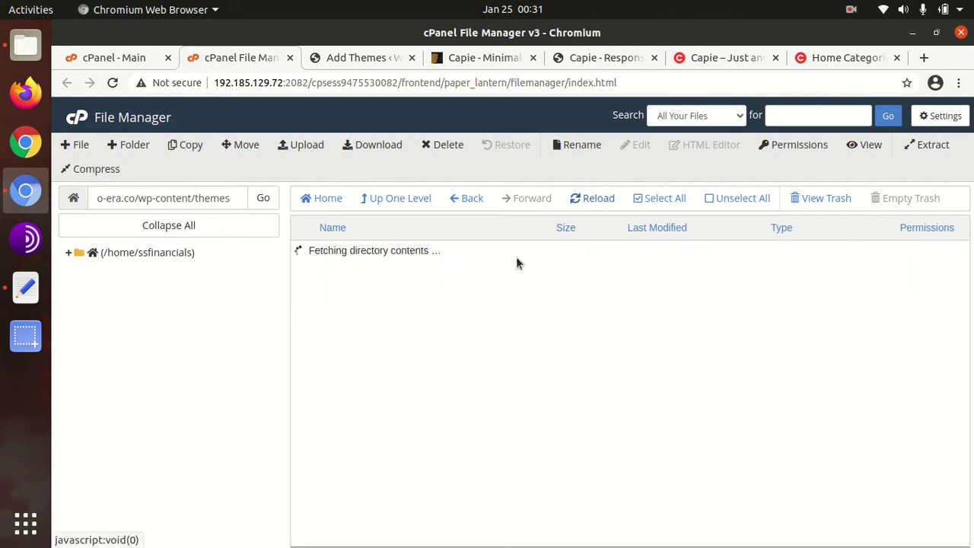
{"action": "double_click", "coordinate": [409, 257]}
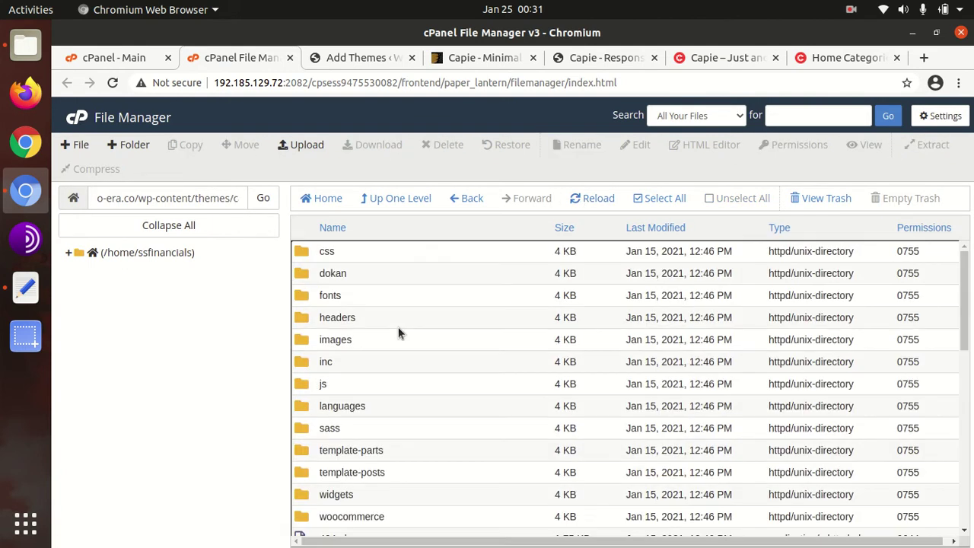
{"action": "scroll", "coordinate": [391, 283], "scroll_direction": "down", "scroll_amount": 2}
{"action": "scroll", "coordinate": [392, 283], "scroll_direction": "down", "scroll_amount": 3}
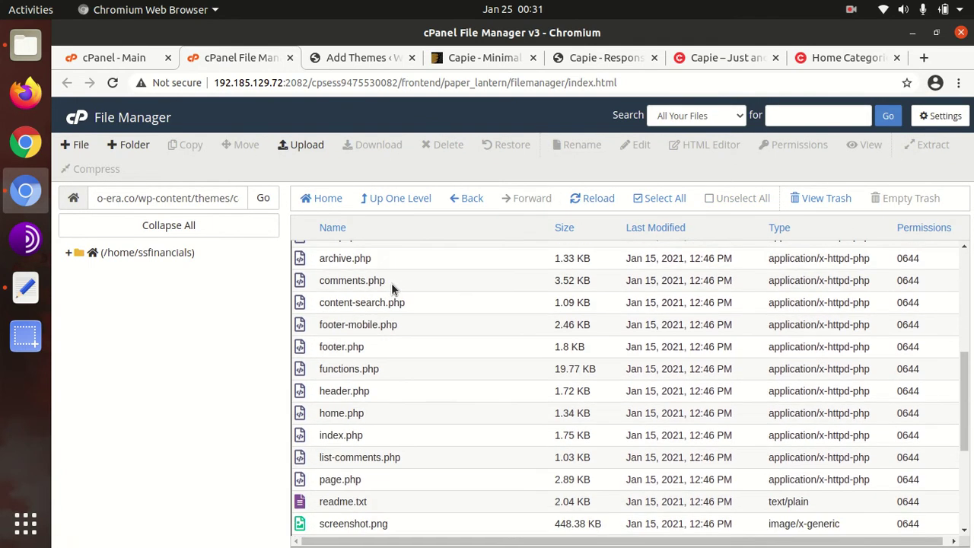
{"action": "scroll", "coordinate": [391, 283], "scroll_direction": "up", "scroll_amount": 4}
{"action": "scroll", "coordinate": [374, 264], "scroll_direction": "down", "scroll_amount": 5}
{"action": "scroll", "coordinate": [375, 263], "scroll_direction": "down", "scroll_amount": 5}
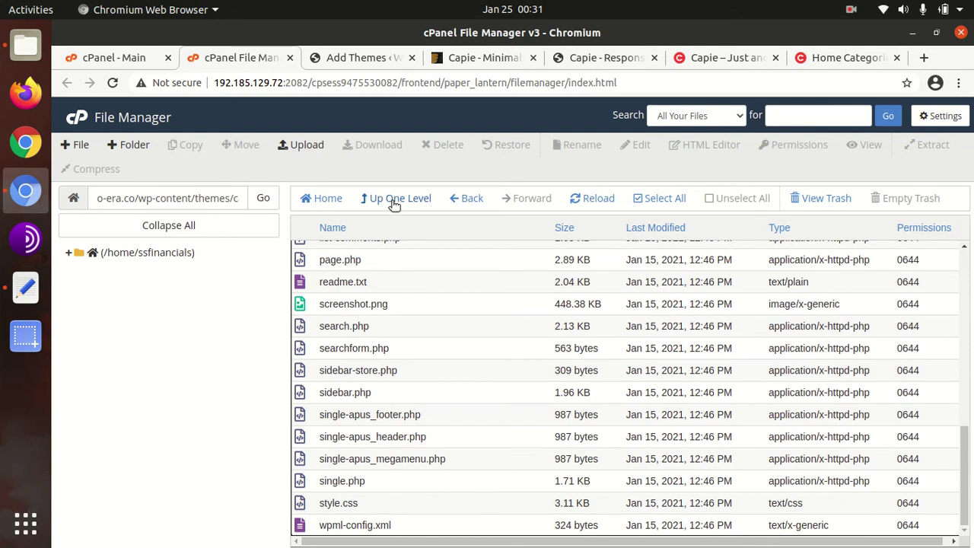
{"action": "left_click", "coordinate": [394, 200]}
{"action": "left_click", "coordinate": [358, 58]}
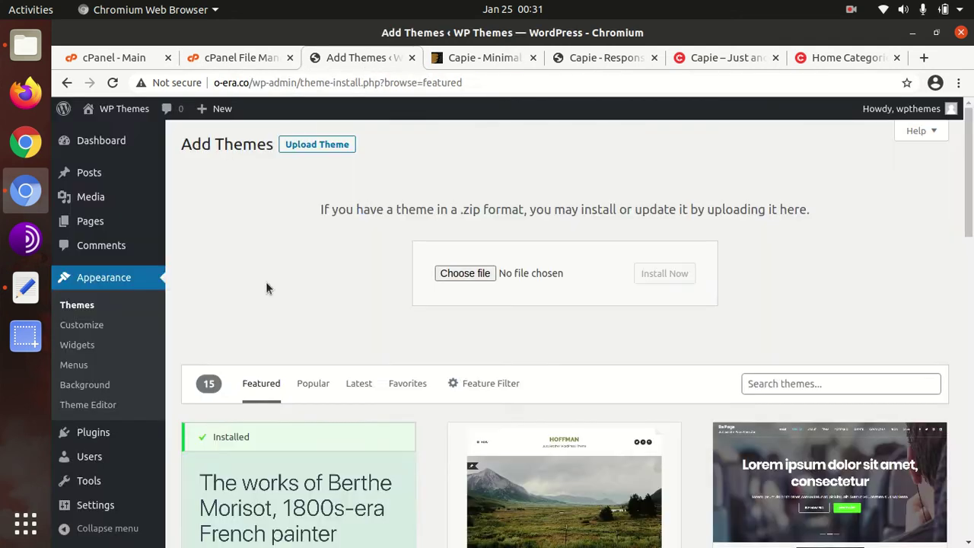
Step: On the installed themes page, open the Capie theme details and activate Capie
{"action": "left_click", "coordinate": [82, 306]}
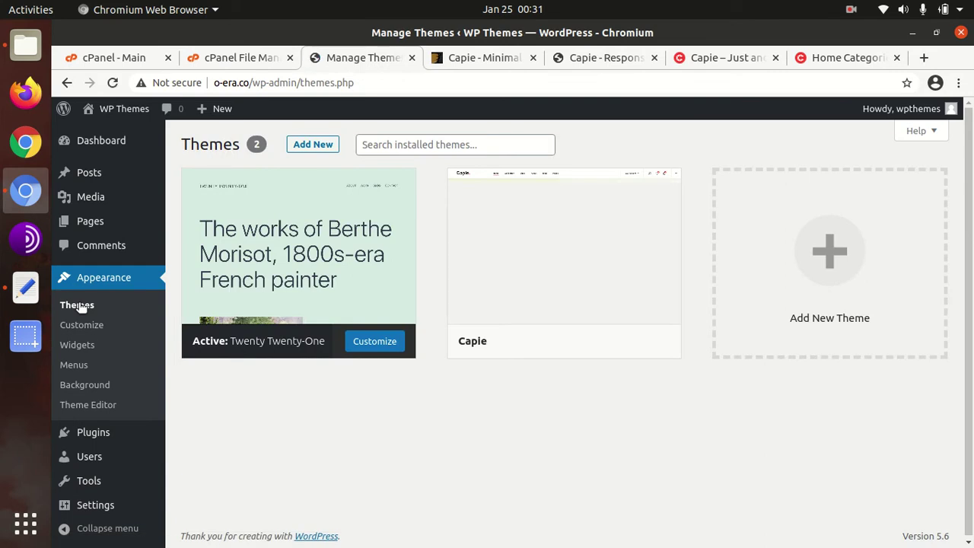
{"action": "mouse_move", "coordinate": [556, 276]}
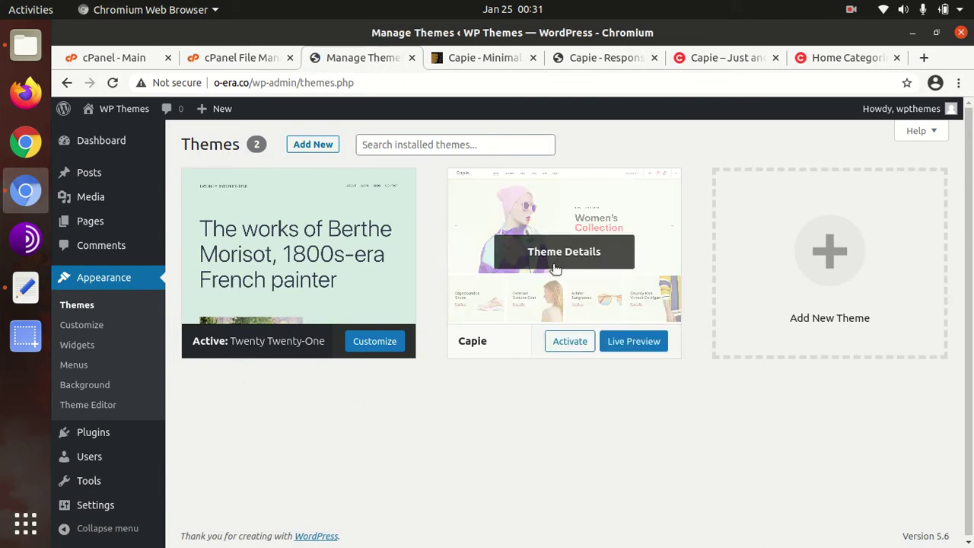
{"action": "left_click", "coordinate": [553, 259]}
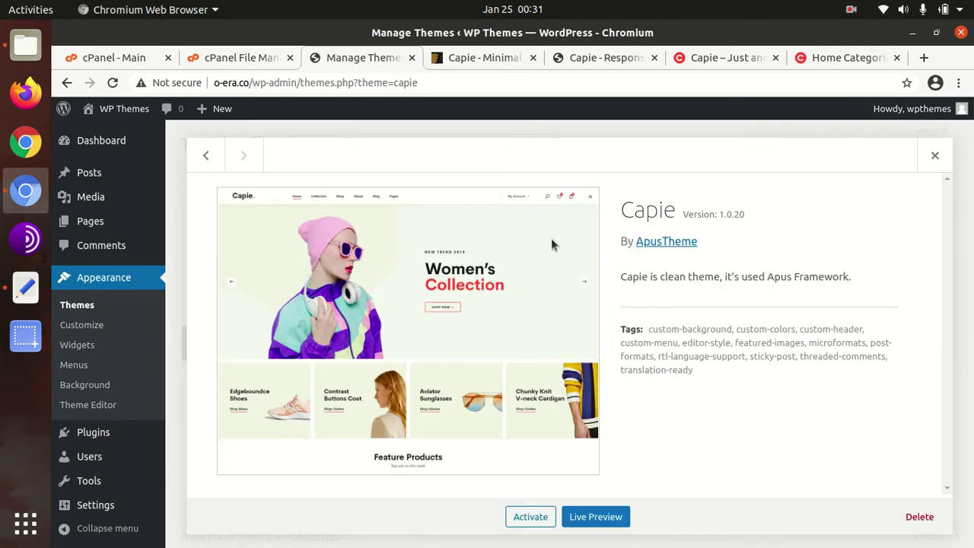
{"action": "left_click_drag", "start_coordinate": [612, 210], "coordinate": [680, 218]}
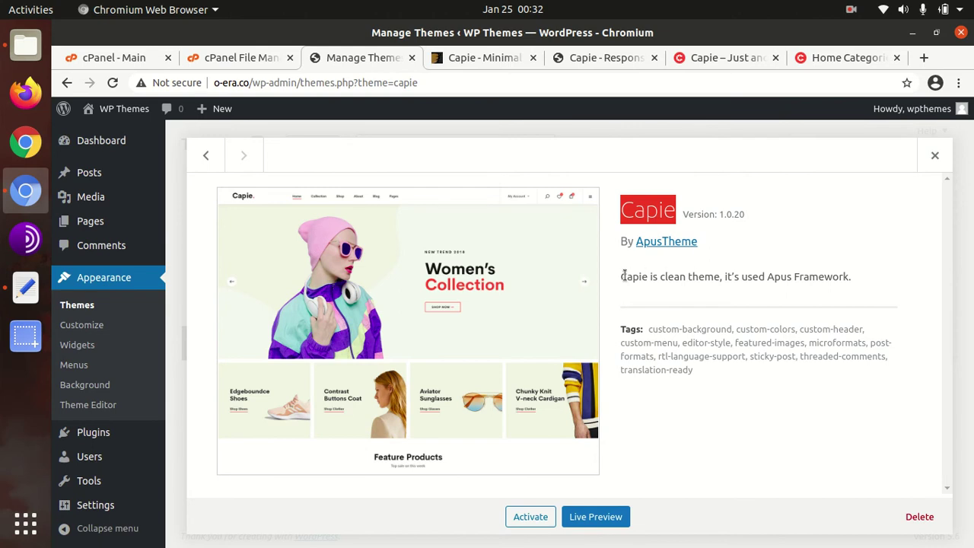
{"action": "left_click_drag", "start_coordinate": [620, 276], "coordinate": [739, 298]}
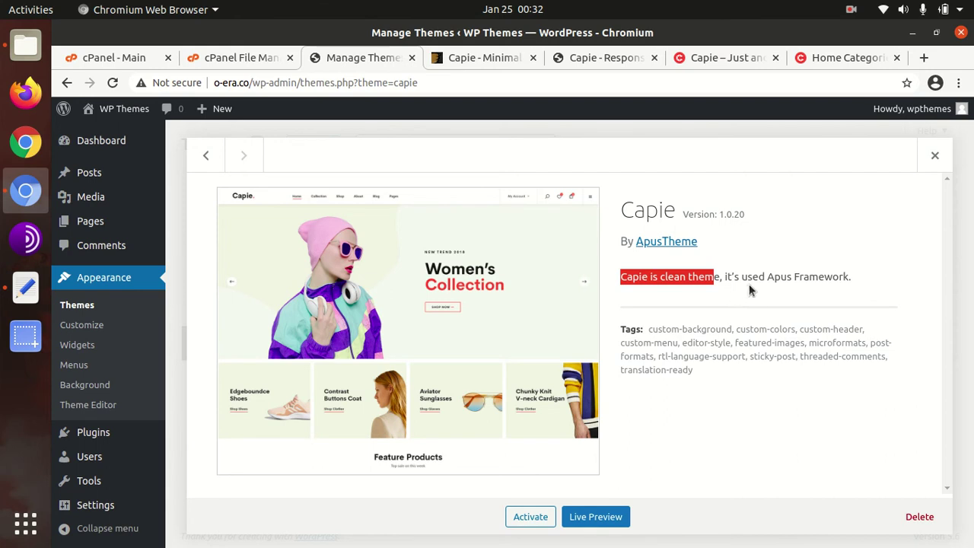
{"action": "left_click", "coordinate": [530, 517]}
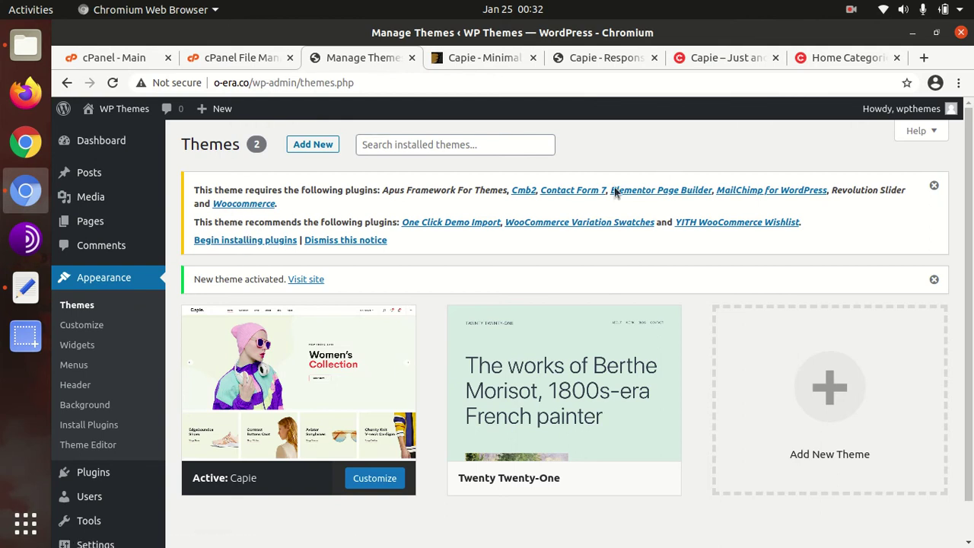
Step: Bulk-install all ten plugins Capie requires and recommends
{"action": "left_click", "coordinate": [244, 240]}
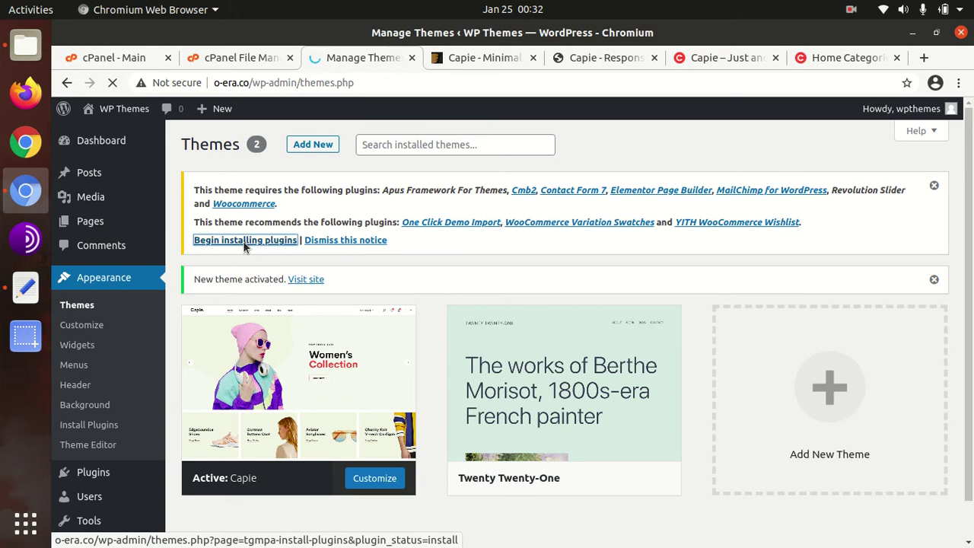
{"action": "scroll", "coordinate": [389, 257], "scroll_direction": "down", "scroll_amount": 3}
{"action": "scroll", "coordinate": [389, 257], "scroll_direction": "down", "scroll_amount": 2}
{"action": "scroll", "coordinate": [389, 256], "scroll_direction": "up", "scroll_amount": 3}
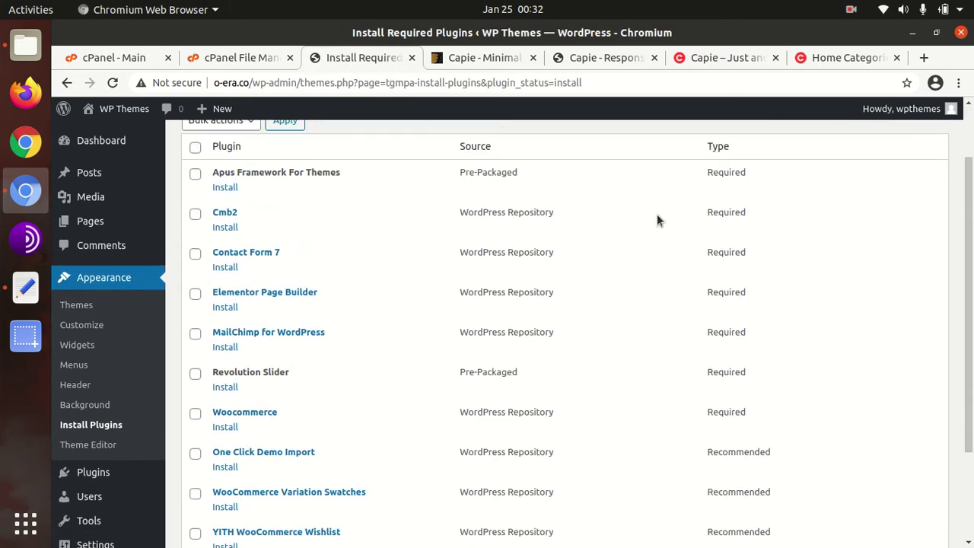
{"action": "left_click_drag", "start_coordinate": [695, 175], "coordinate": [748, 415]}
{"action": "scroll", "coordinate": [750, 403], "scroll_direction": "down", "scroll_amount": 3}
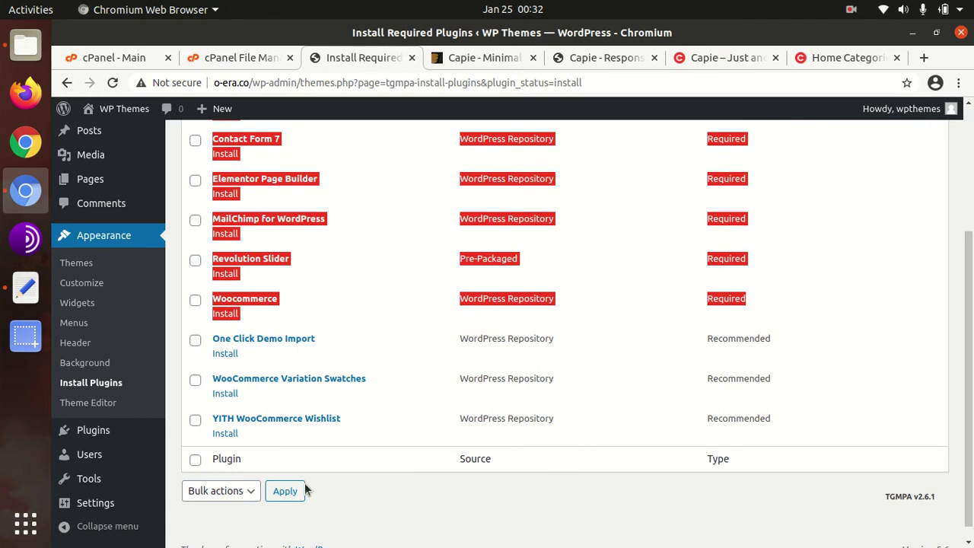
{"action": "scroll", "coordinate": [322, 465], "scroll_direction": "up", "scroll_amount": 5}
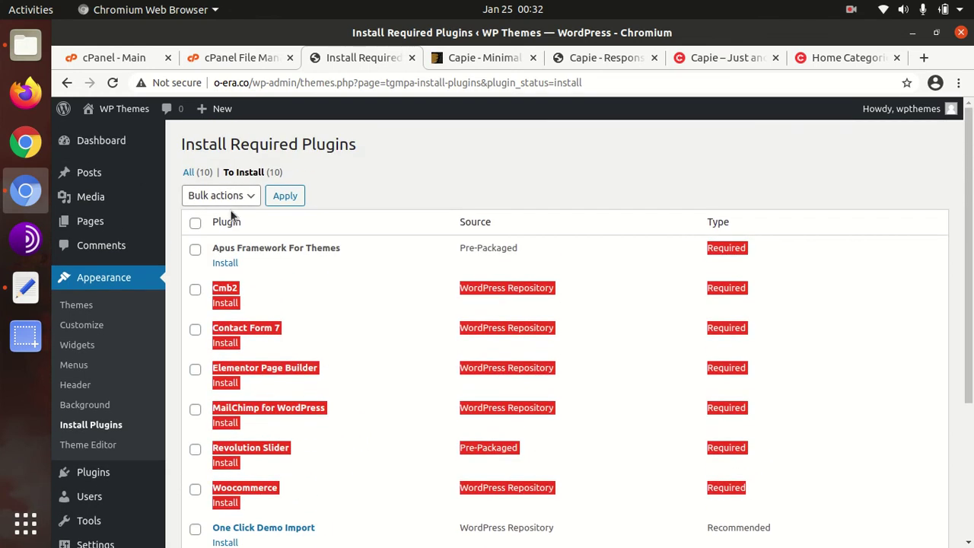
{"action": "left_click", "coordinate": [195, 222]}
{"action": "left_click", "coordinate": [242, 198]}
{"action": "left_click", "coordinate": [235, 228]}
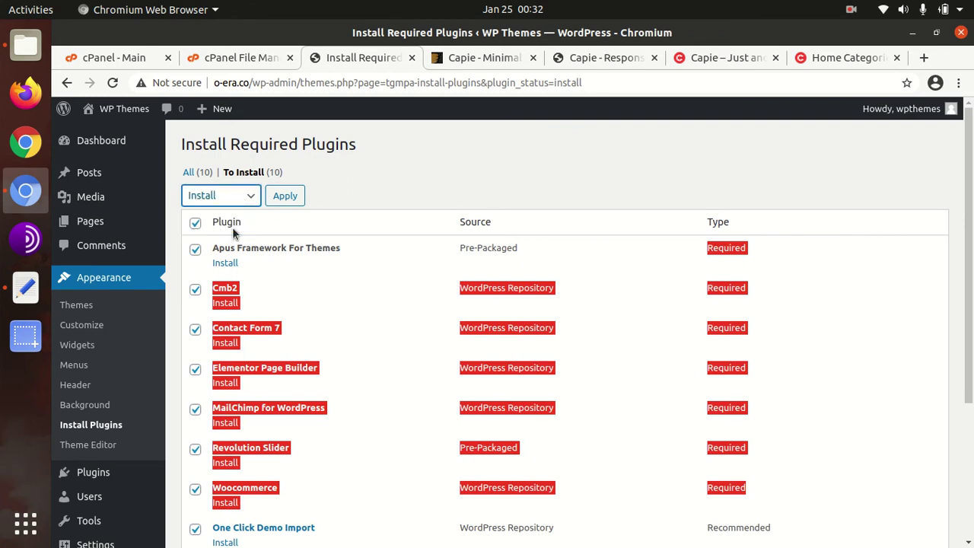
{"action": "left_click", "coordinate": [283, 197]}
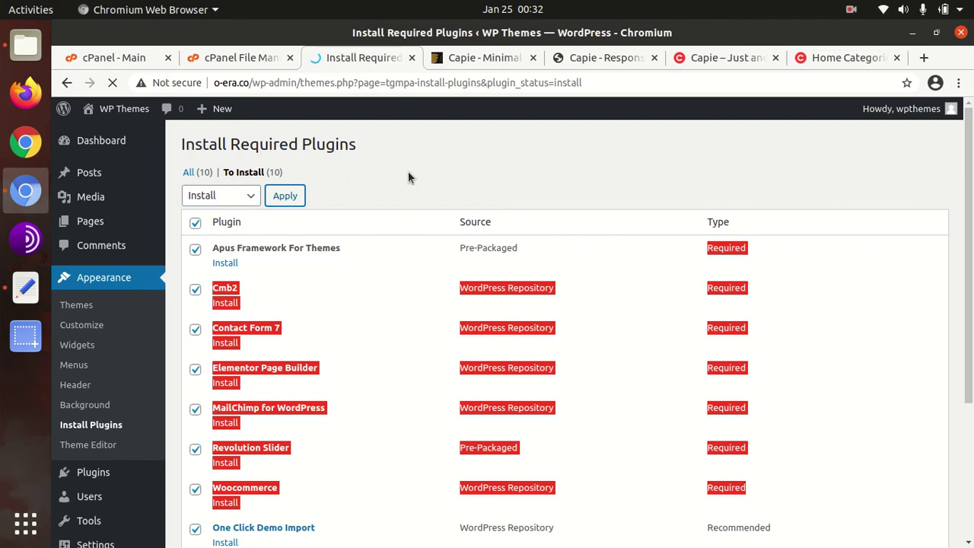
{"action": "scroll", "coordinate": [365, 194], "scroll_direction": "down", "scroll_amount": 1}
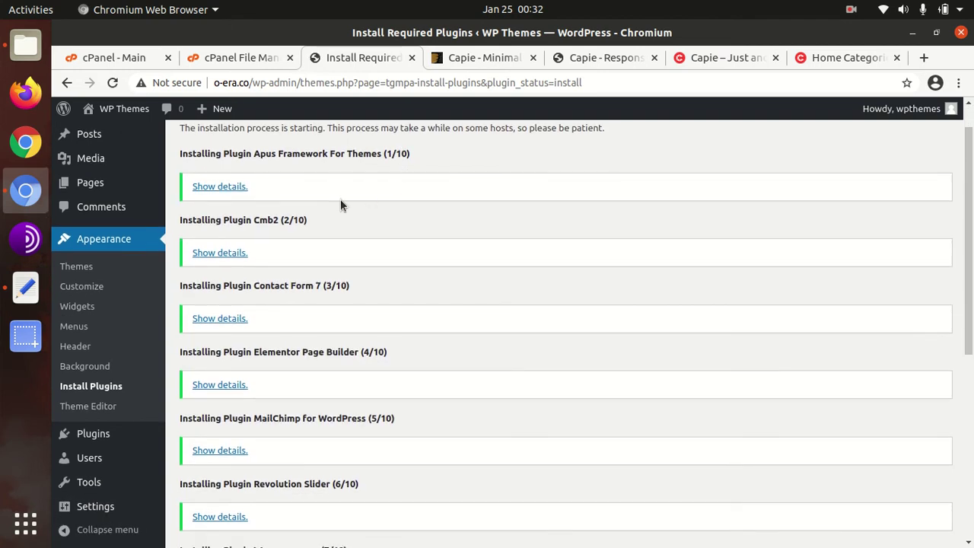
{"action": "scroll", "coordinate": [340, 198], "scroll_direction": "down", "scroll_amount": 9}
Step: Bulk-activate the ten installed plugins, including WooCommerce and Elementor, then leave for the dashboard
{"action": "left_click", "coordinate": [242, 474]}
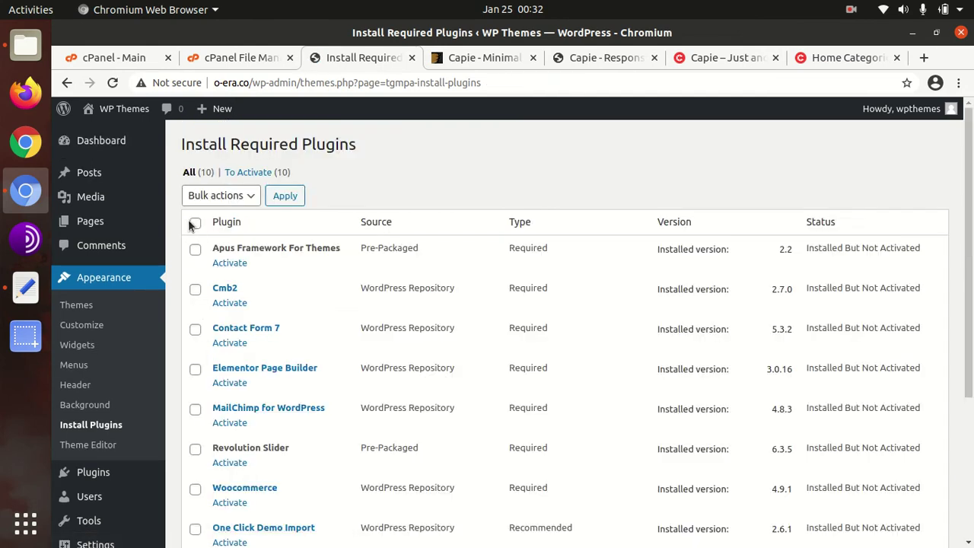
{"action": "left_click", "coordinate": [195, 223]}
{"action": "scroll", "coordinate": [231, 244], "scroll_direction": "down", "scroll_amount": 5}
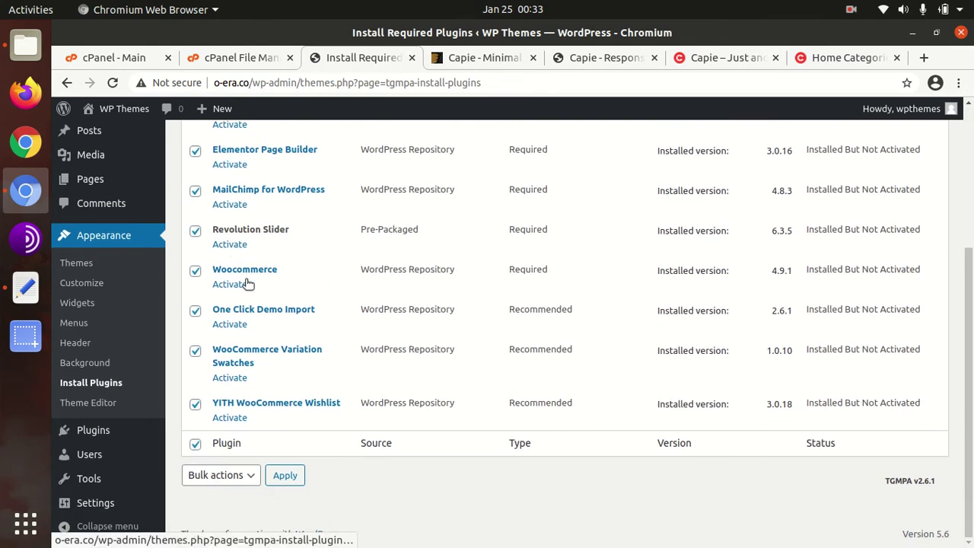
{"action": "scroll", "coordinate": [248, 333], "scroll_direction": "up", "scroll_amount": 3}
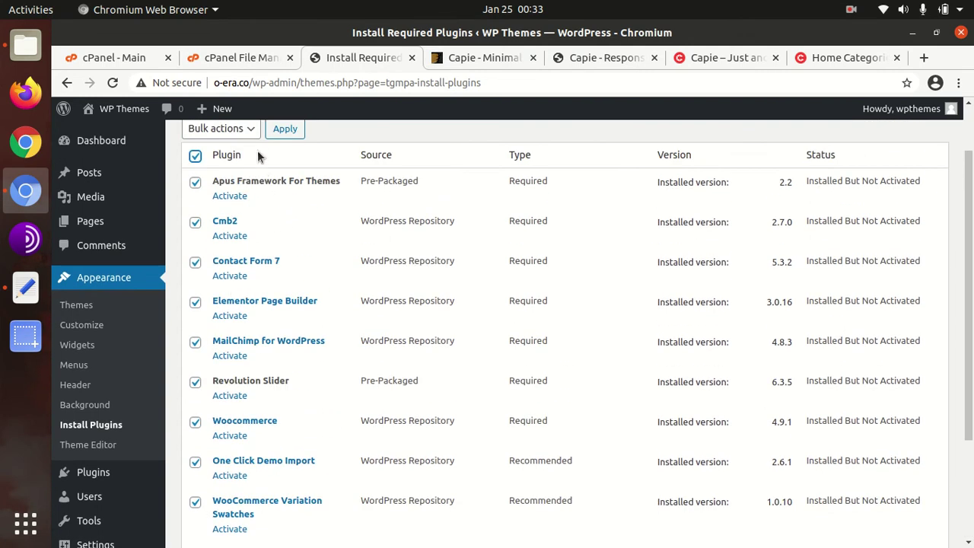
{"action": "left_click", "coordinate": [253, 129]}
{"action": "left_click", "coordinate": [213, 183]}
{"action": "left_click", "coordinate": [279, 131]}
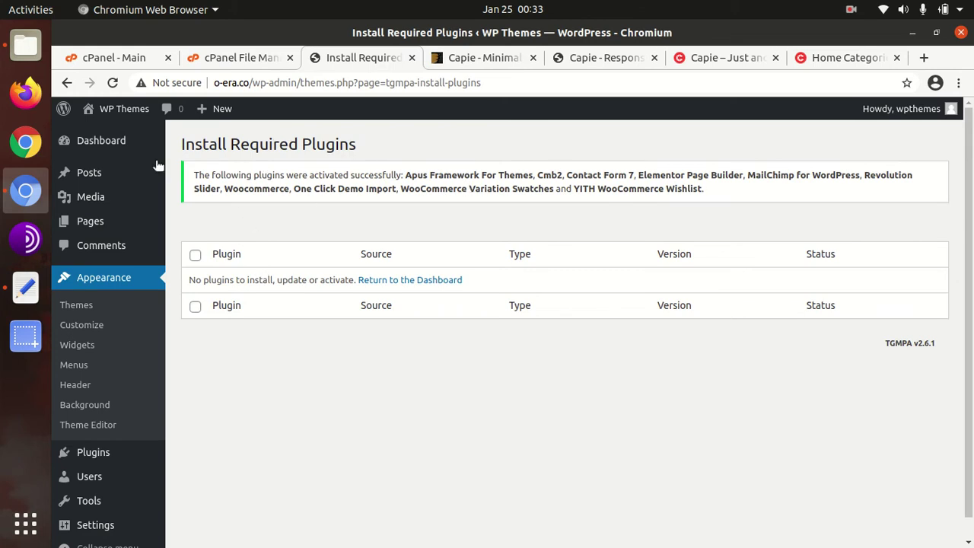
{"action": "left_click", "coordinate": [120, 143]}
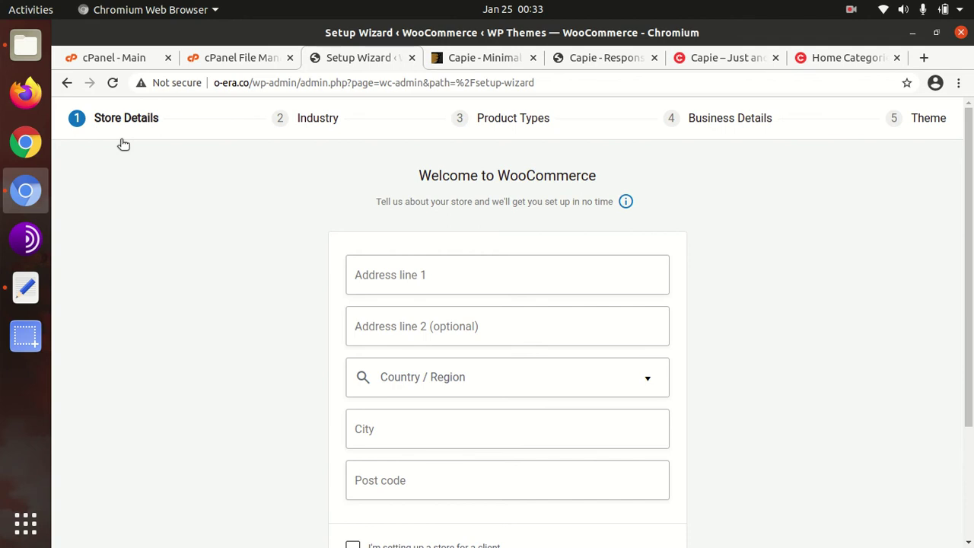
Step: Enter address 'address line', India — Andhra Pradesh, city 'new dity', post code 123456, and opt into usage sharing
{"action": "left_click", "coordinate": [400, 280]}
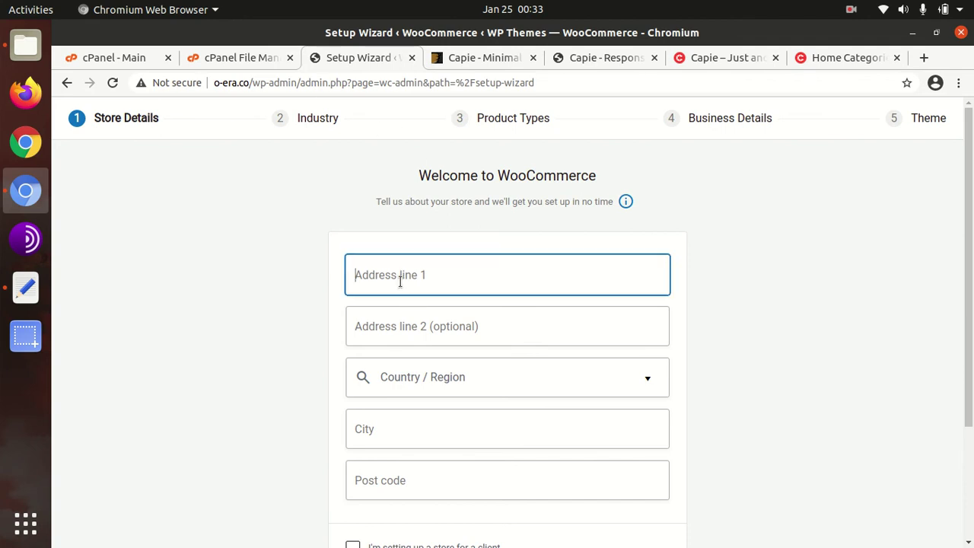
{"action": "type", "text": "addre"}
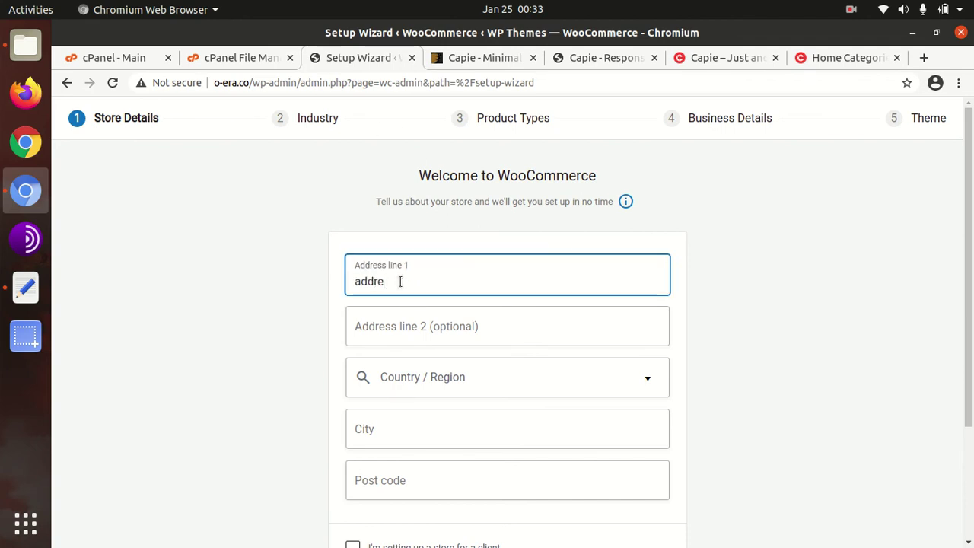
{"action": "type", "text": "ss line"}
{"action": "key", "text": "Tab"}
{"action": "key", "text": "Tab"}
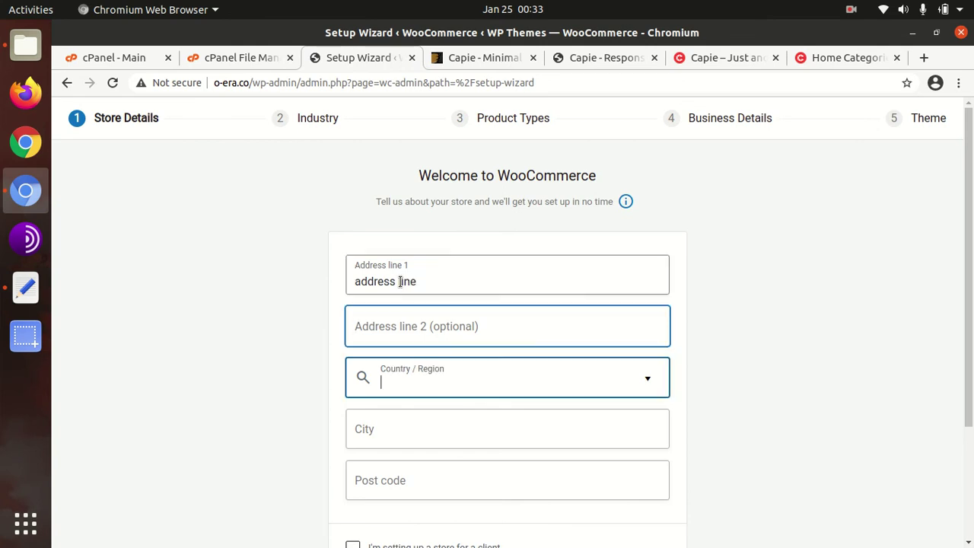
{"action": "type", "text": "India"}
{"action": "left_click", "coordinate": [430, 464]}
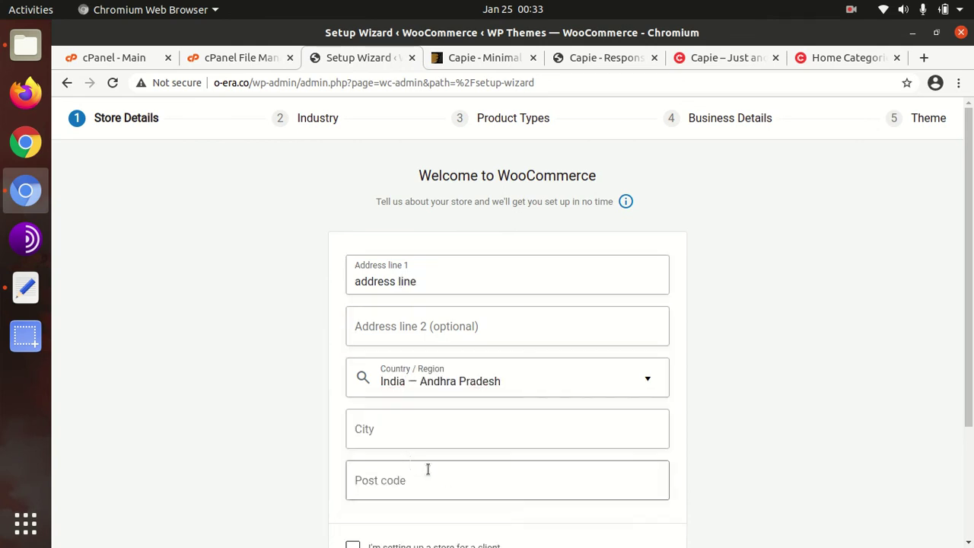
{"action": "left_click", "coordinate": [384, 430]}
{"action": "type", "text": "new"}
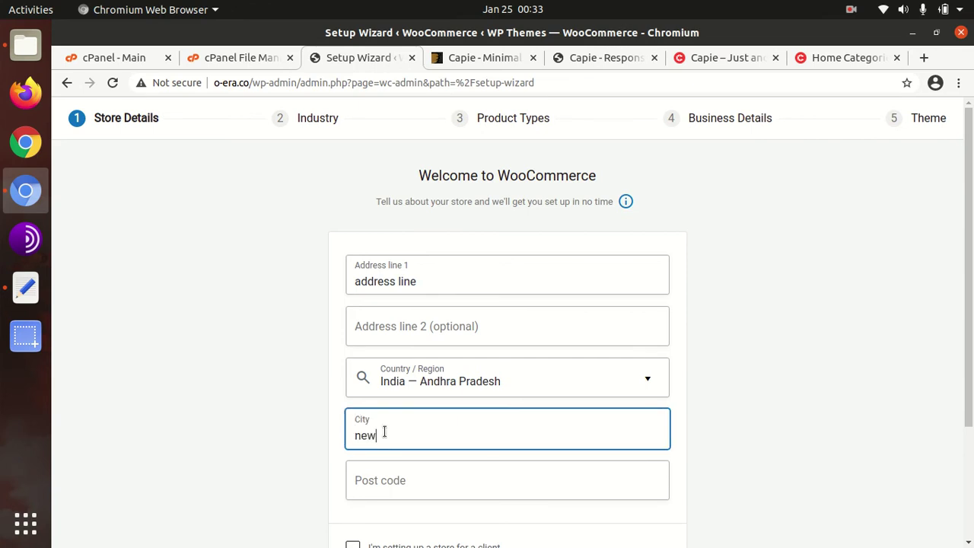
{"action": "type", "text": " dity"}
{"action": "key", "text": "Tab"}
{"action": "type", "text": "12"}
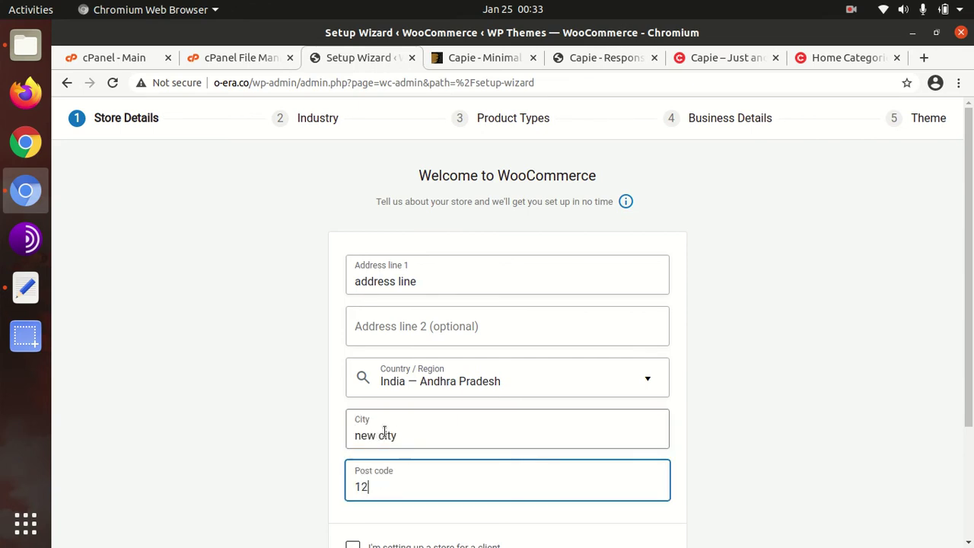
{"action": "type", "text": "3456"}
{"action": "scroll", "coordinate": [429, 472], "scroll_direction": "down", "scroll_amount": 3}
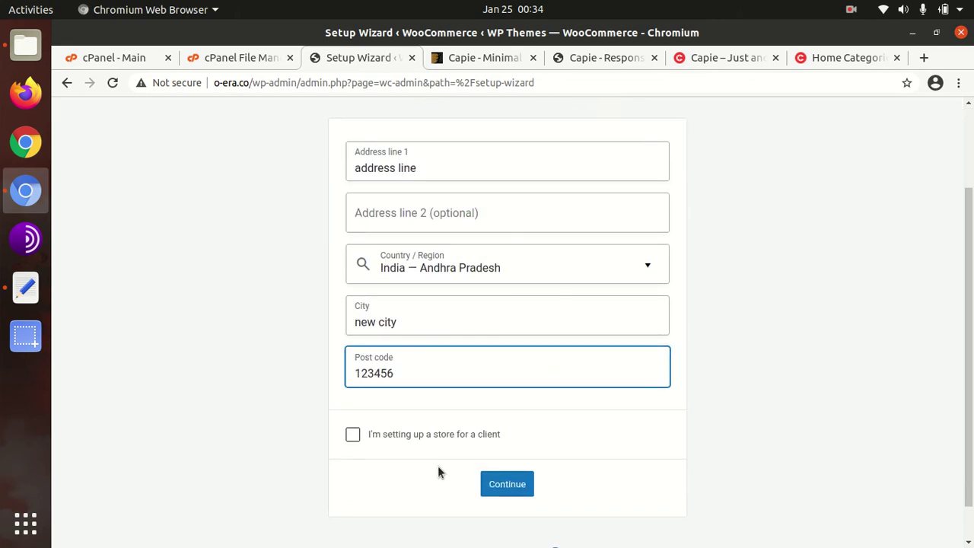
{"action": "left_click", "coordinate": [496, 486]}
{"action": "left_click", "coordinate": [654, 358]}
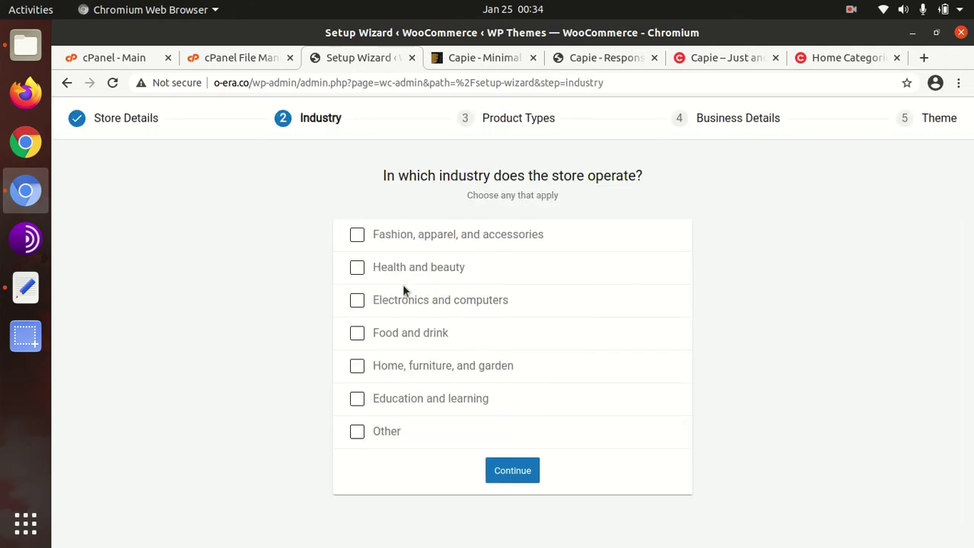
Step: Choose Fashion, apparel and accessories plus Health and beauty as industries, keeping physical products
{"action": "left_click", "coordinate": [356, 236]}
{"action": "left_click", "coordinate": [357, 266]}
{"action": "left_click", "coordinate": [491, 470]}
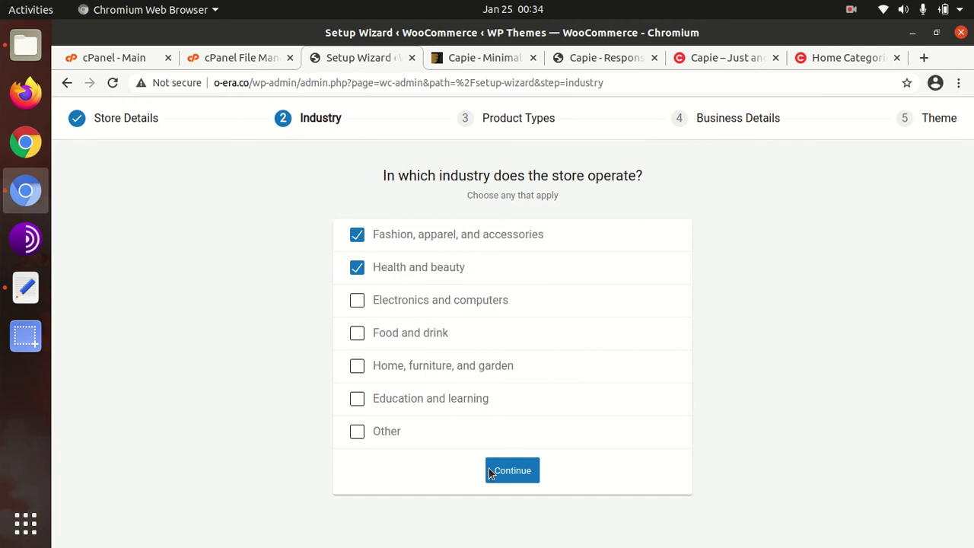
{"action": "scroll", "coordinate": [508, 362], "scroll_direction": "down", "scroll_amount": 3}
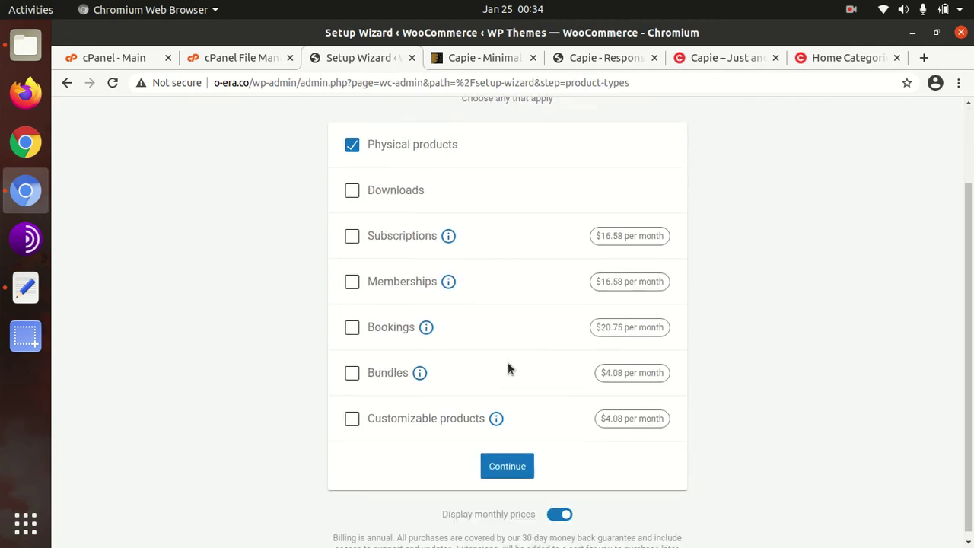
{"action": "left_click", "coordinate": [513, 459]}
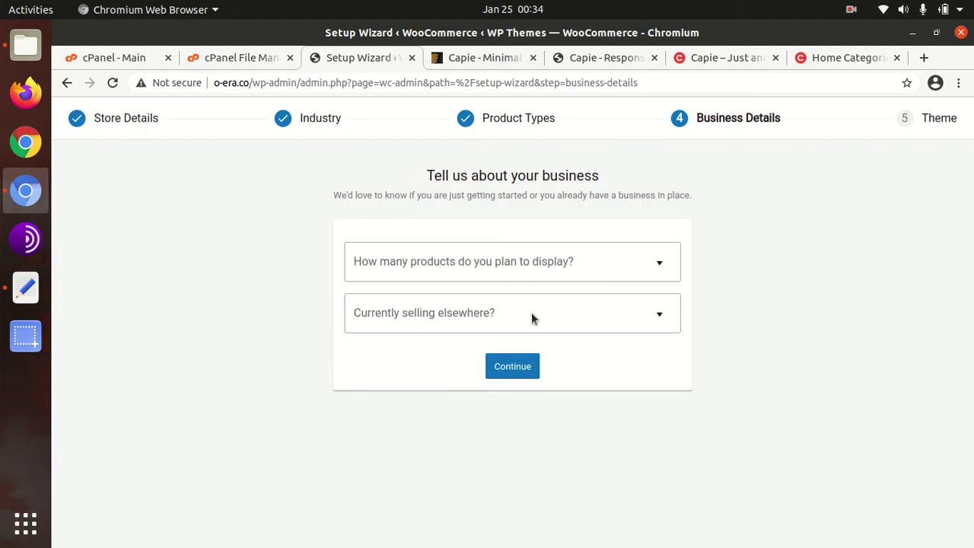
Step: Set 11 - 100 products, selling nowhere else, with Facebook, Mailchimp, Creative Mail and Google Ads extensions off
{"action": "left_click", "coordinate": [597, 265]}
{"action": "left_click", "coordinate": [392, 393]}
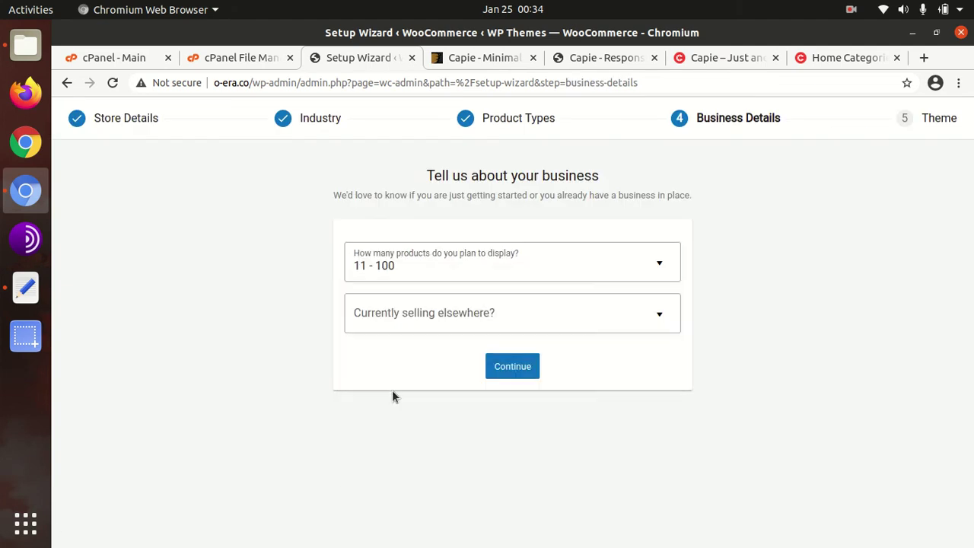
{"action": "left_click", "coordinate": [474, 321]}
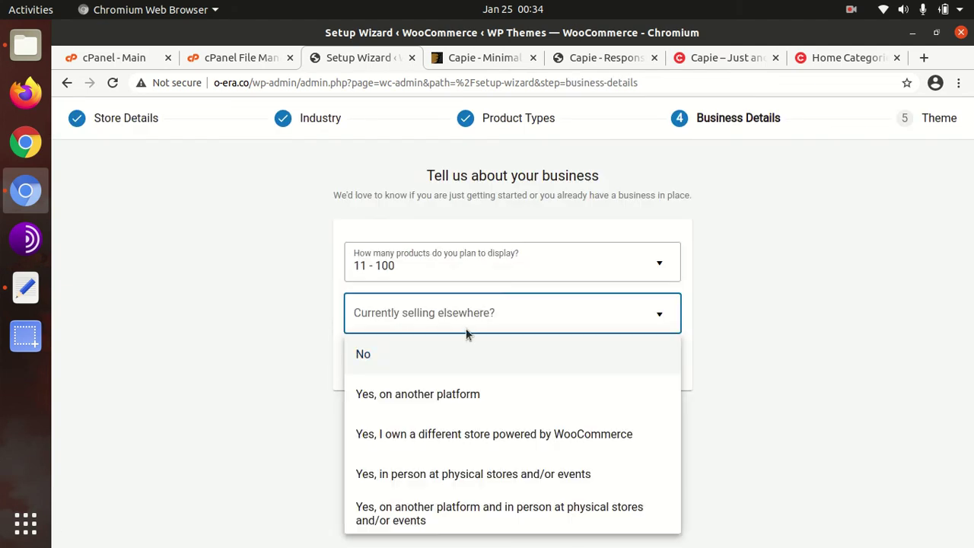
{"action": "left_click", "coordinate": [424, 356]}
{"action": "left_click", "coordinate": [663, 377]}
{"action": "left_click", "coordinate": [663, 447]}
{"action": "left_click", "coordinate": [663, 518]}
{"action": "scroll", "coordinate": [658, 487], "scroll_direction": "down", "scroll_amount": 3}
{"action": "left_click", "coordinate": [656, 431]}
{"action": "left_click", "coordinate": [516, 524]}
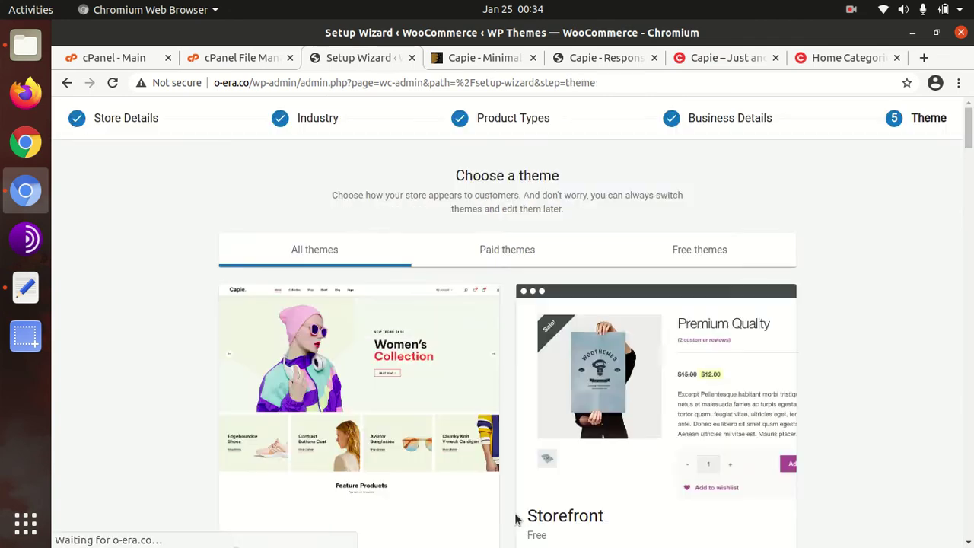
Step: Keep Capie as the active theme and decline the extra offer to finish setup
{"action": "scroll", "coordinate": [407, 426], "scroll_direction": "down", "scroll_amount": 3}
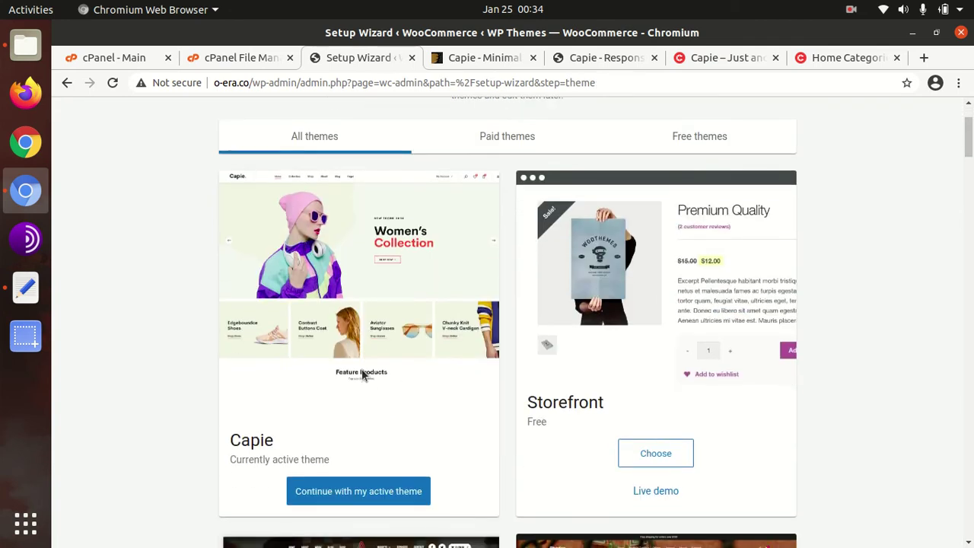
{"action": "scroll", "coordinate": [362, 374], "scroll_direction": "down", "scroll_amount": 3}
{"action": "left_click", "coordinate": [338, 383]}
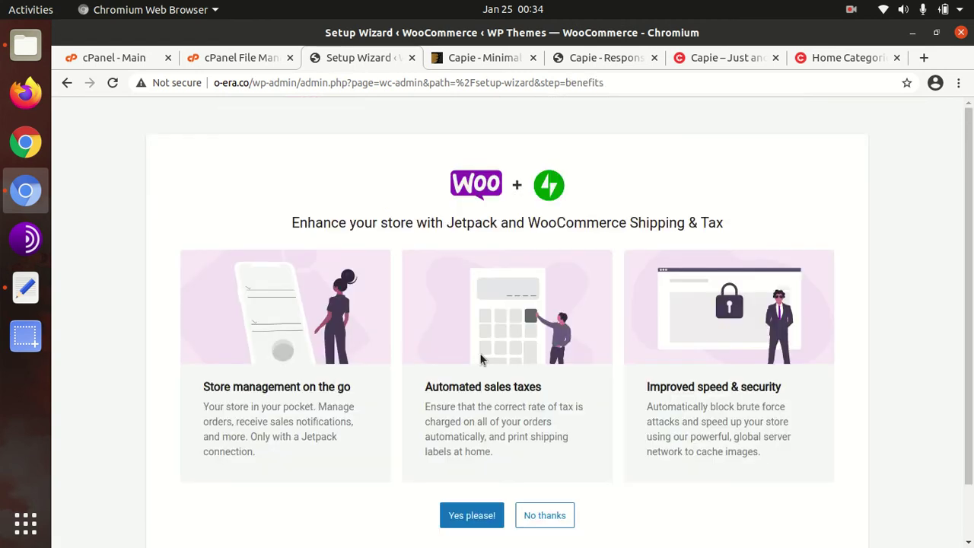
{"action": "left_click", "coordinate": [542, 515]}
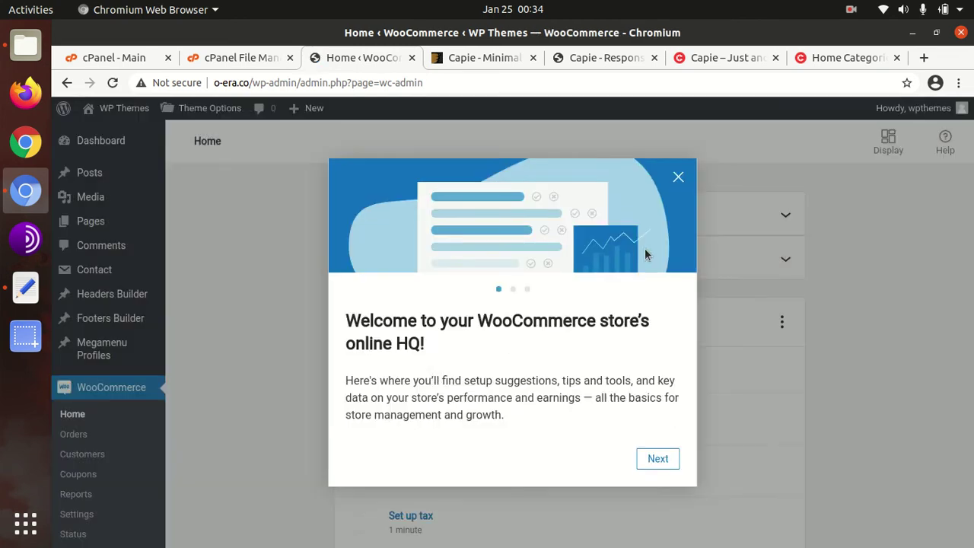
Step: Close the welcome tour, view the public site in a new tab via Visit Site, and return to Home
{"action": "left_click", "coordinate": [675, 178]}
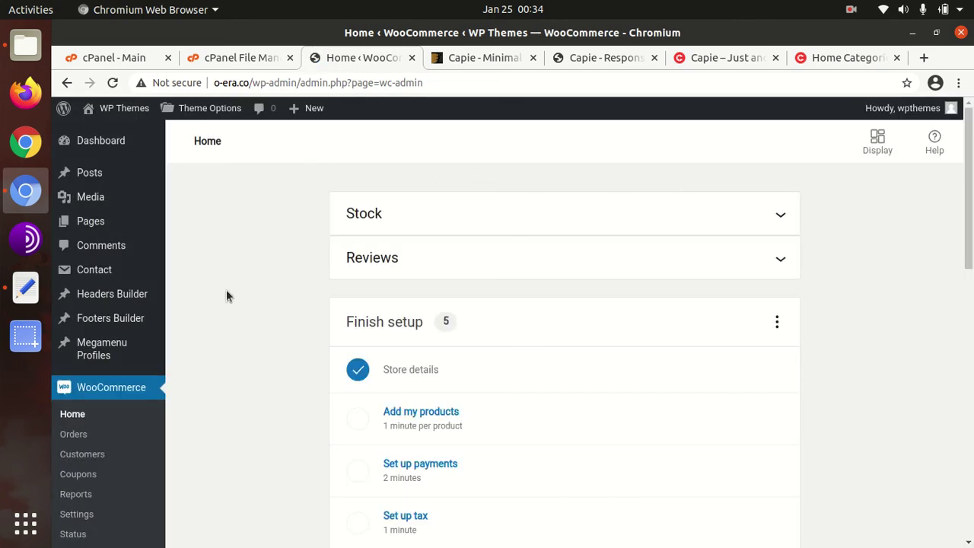
{"action": "mouse_move", "coordinate": [134, 119]}
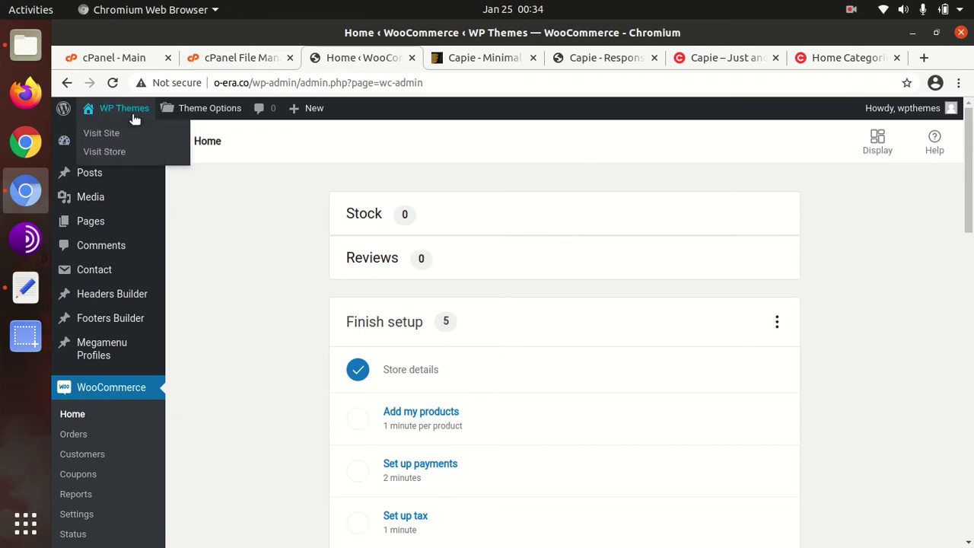
{"action": "middle_click", "coordinate": [97, 135]}
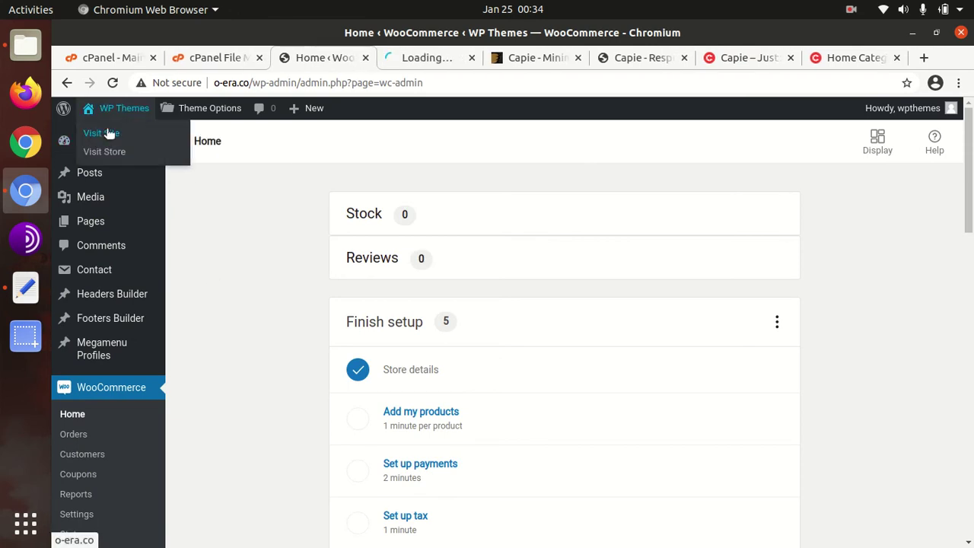
{"action": "left_click", "coordinate": [411, 57]}
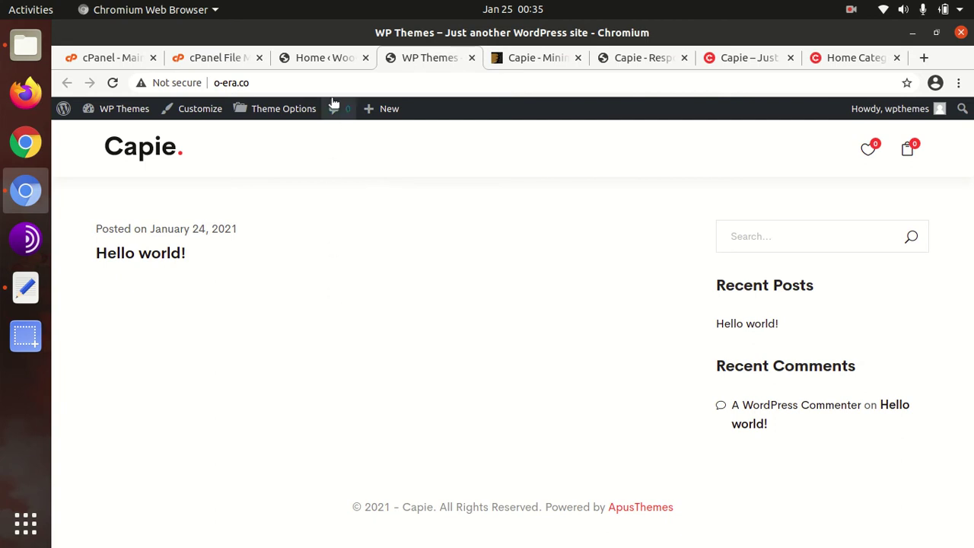
{"action": "left_click", "coordinate": [330, 59]}
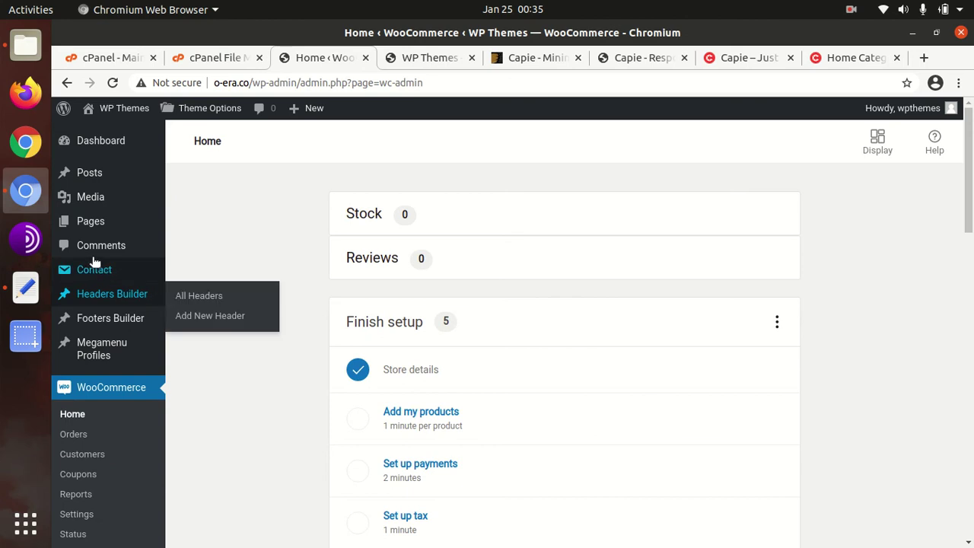
Step: Open Appearance > Import Demo Data from the admin sidebar
{"action": "scroll", "coordinate": [96, 268], "scroll_direction": "down", "scroll_amount": 2}
{"action": "scroll", "coordinate": [92, 348], "scroll_direction": "down", "scroll_amount": 4}
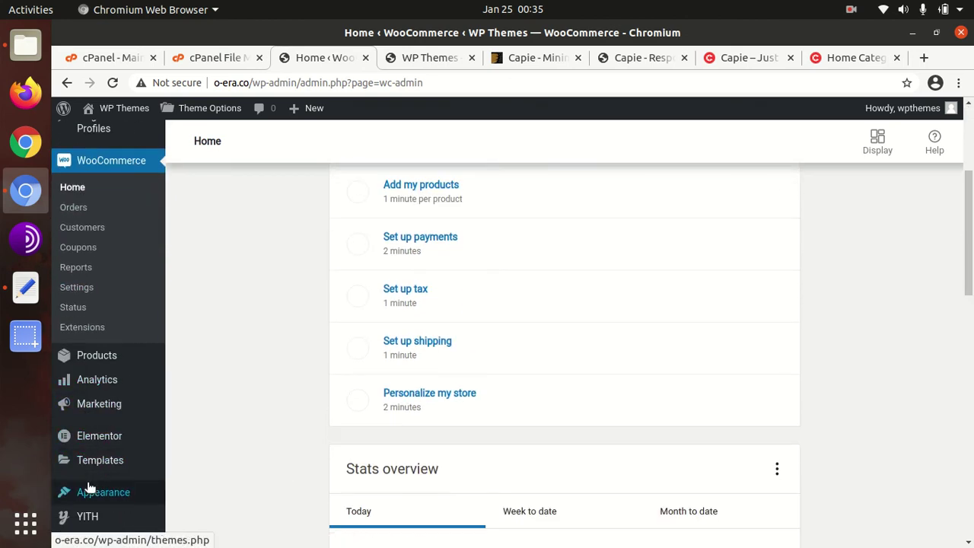
{"action": "scroll", "coordinate": [87, 496], "scroll_direction": "down", "scroll_amount": 3}
{"action": "scroll", "coordinate": [89, 484], "scroll_direction": "down", "scroll_amount": 1}
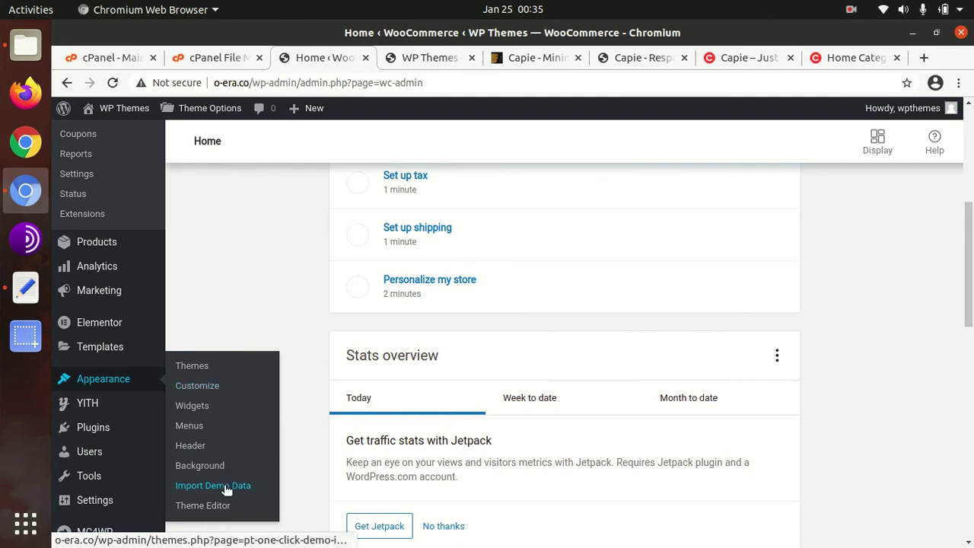
{"action": "mouse_move", "coordinate": [118, 473]}
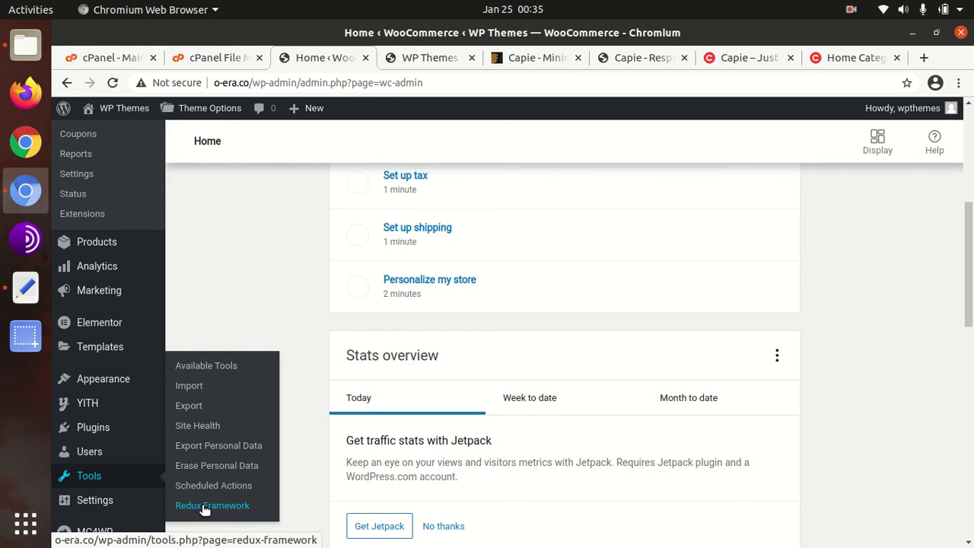
{"action": "mouse_move", "coordinate": [120, 383]}
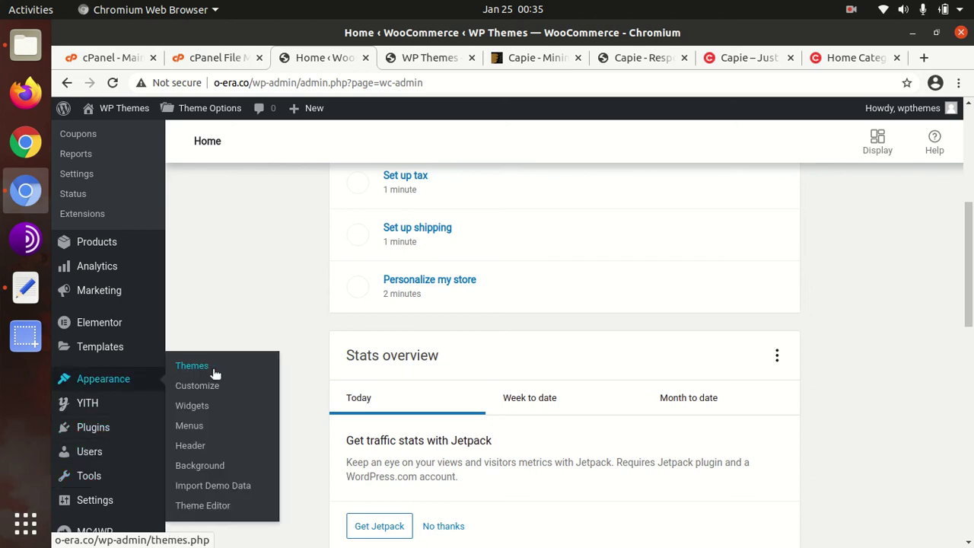
{"action": "left_click", "coordinate": [211, 488]}
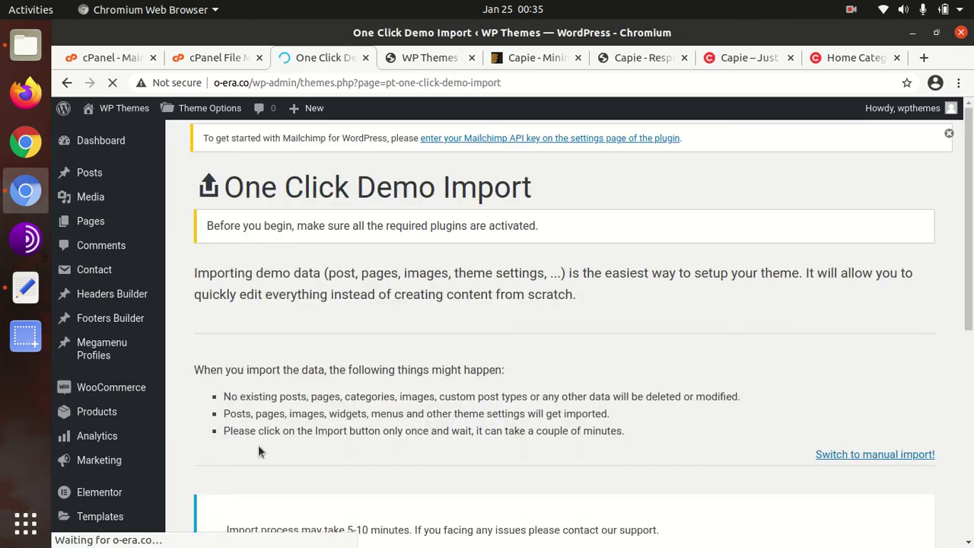
Step: Start the Capie demo content import with the Import Demo Data button
{"action": "scroll", "coordinate": [326, 434], "scroll_direction": "down", "scroll_amount": 5}
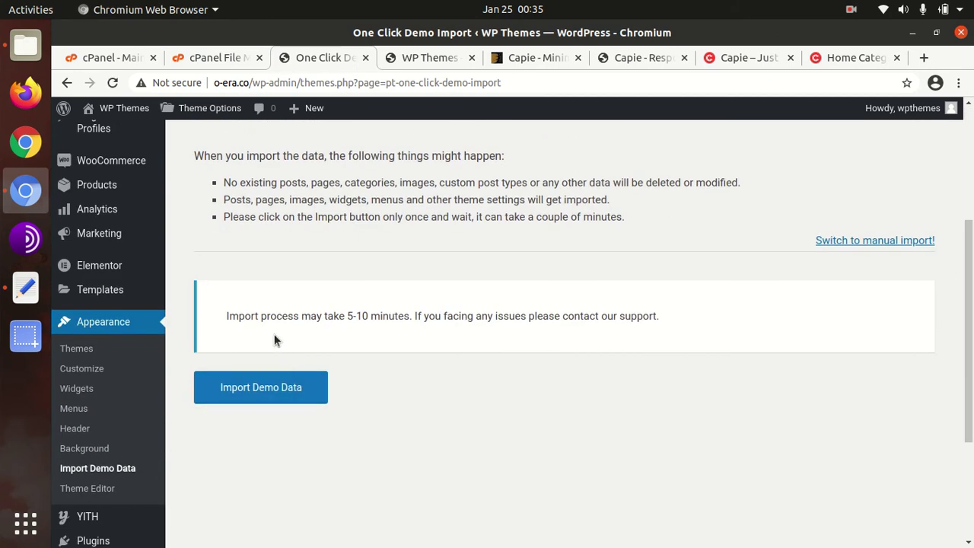
{"action": "left_click_drag", "start_coordinate": [227, 318], "coordinate": [404, 318]}
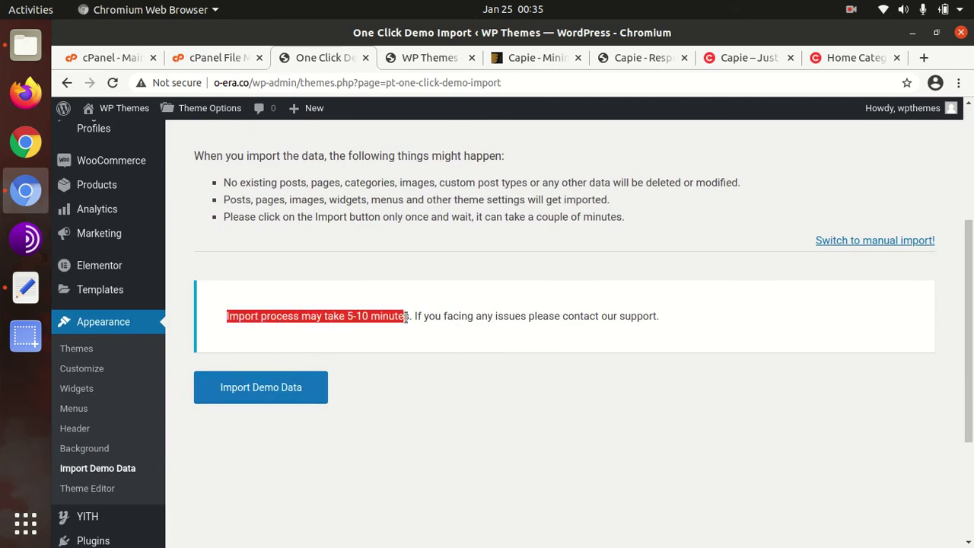
{"action": "scroll", "coordinate": [401, 348], "scroll_direction": "up", "scroll_amount": 1}
{"action": "scroll", "coordinate": [403, 396], "scroll_direction": "up", "scroll_amount": 2}
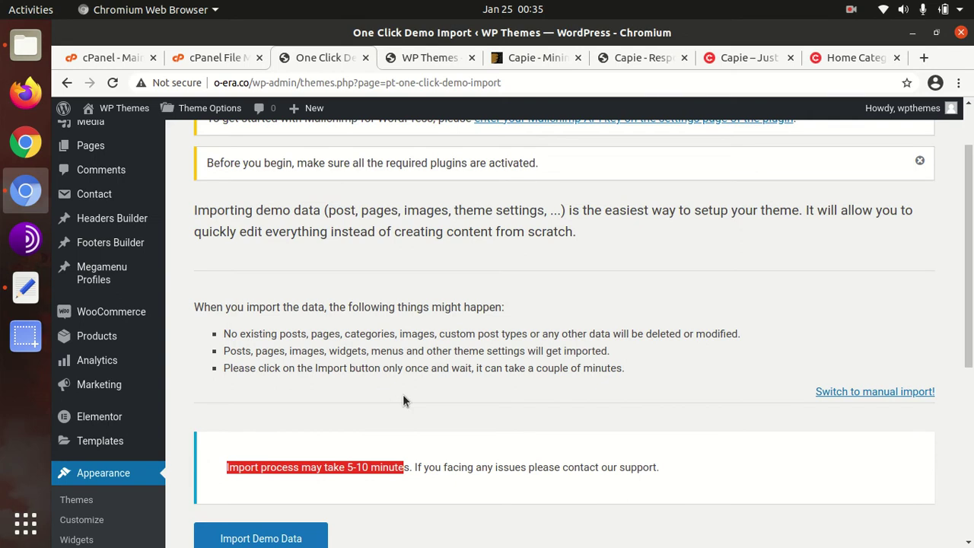
{"action": "scroll", "coordinate": [403, 396], "scroll_direction": "up", "scroll_amount": 2}
{"action": "scroll", "coordinate": [403, 397], "scroll_direction": "down", "scroll_amount": 5}
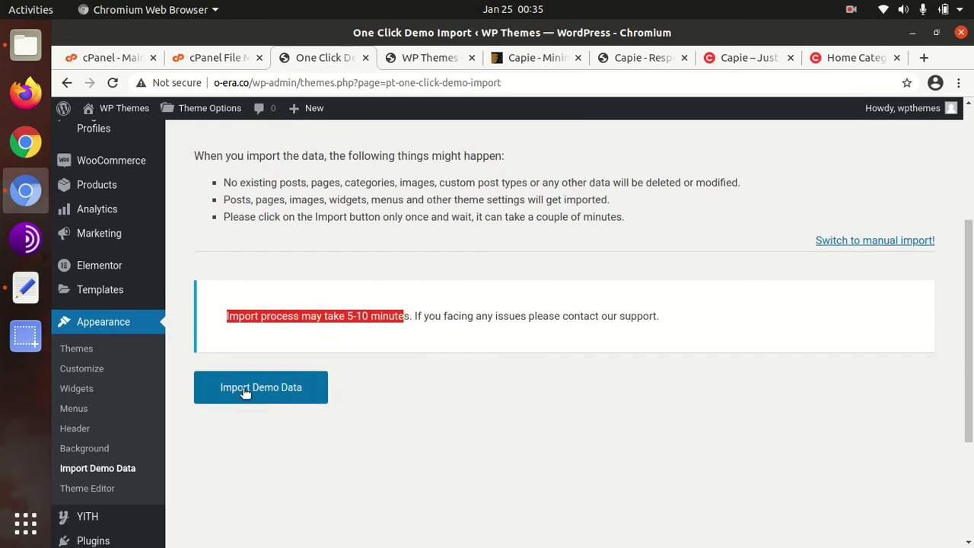
{"action": "left_click", "coordinate": [246, 391]}
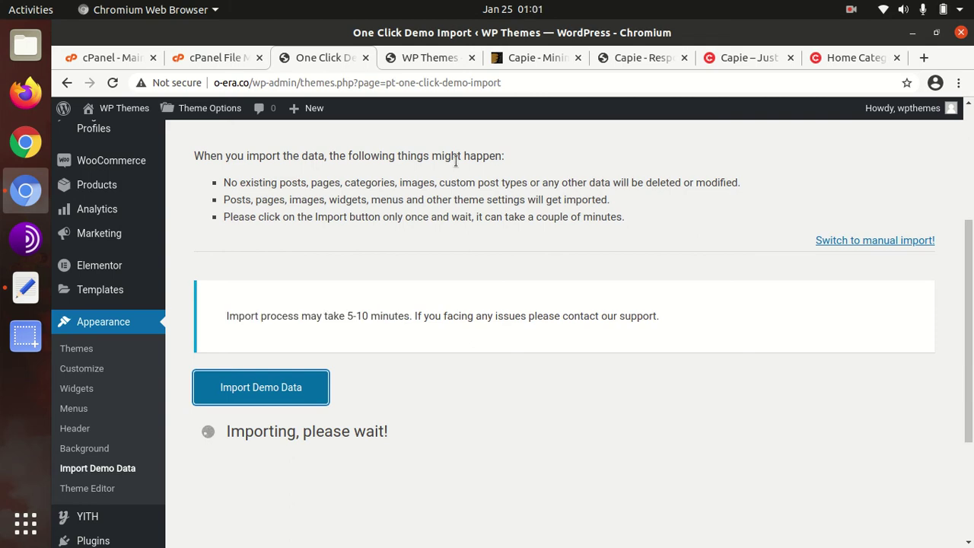
Step: Reload the public site tab, dismiss the newsletter popup and scroll through the imported home page
{"action": "left_click", "coordinate": [433, 58]}
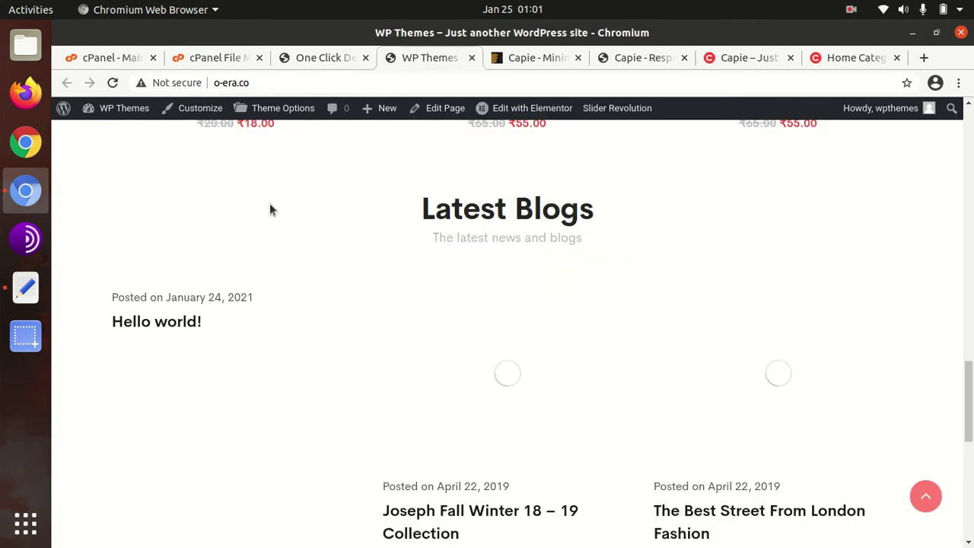
{"action": "scroll", "coordinate": [271, 202], "scroll_direction": "up", "scroll_amount": 10}
{"action": "left_click", "coordinate": [113, 82]}
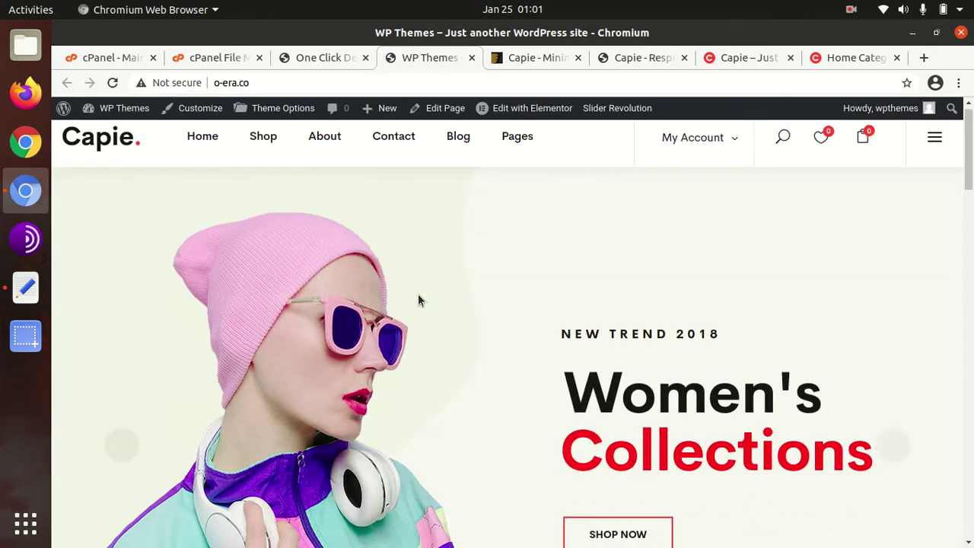
{"action": "scroll", "coordinate": [419, 299], "scroll_direction": "down", "scroll_amount": 5}
{"action": "scroll", "coordinate": [420, 294], "scroll_direction": "down", "scroll_amount": 1}
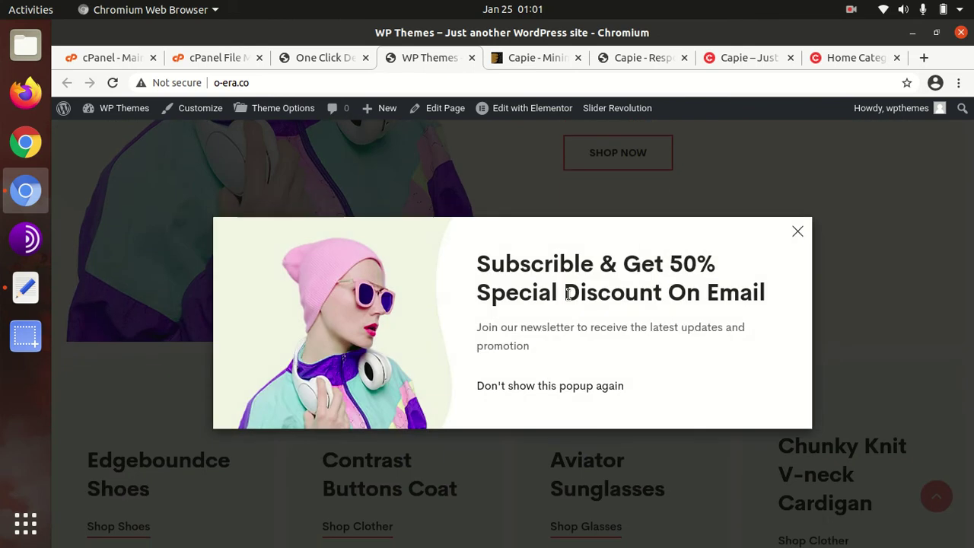
{"action": "left_click", "coordinate": [798, 231]}
{"action": "scroll", "coordinate": [352, 325], "scroll_direction": "down", "scroll_amount": 3}
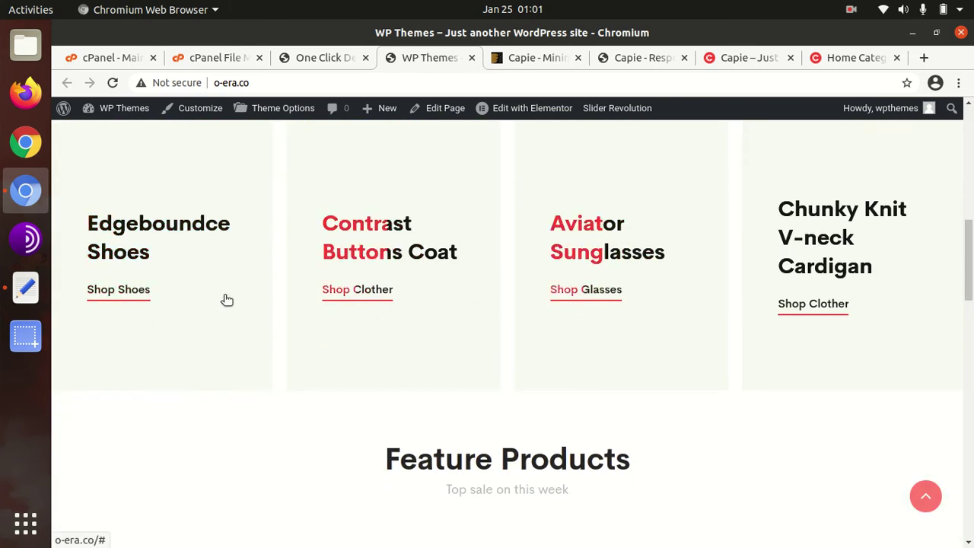
{"action": "scroll", "coordinate": [677, 315], "scroll_direction": "down", "scroll_amount": 3}
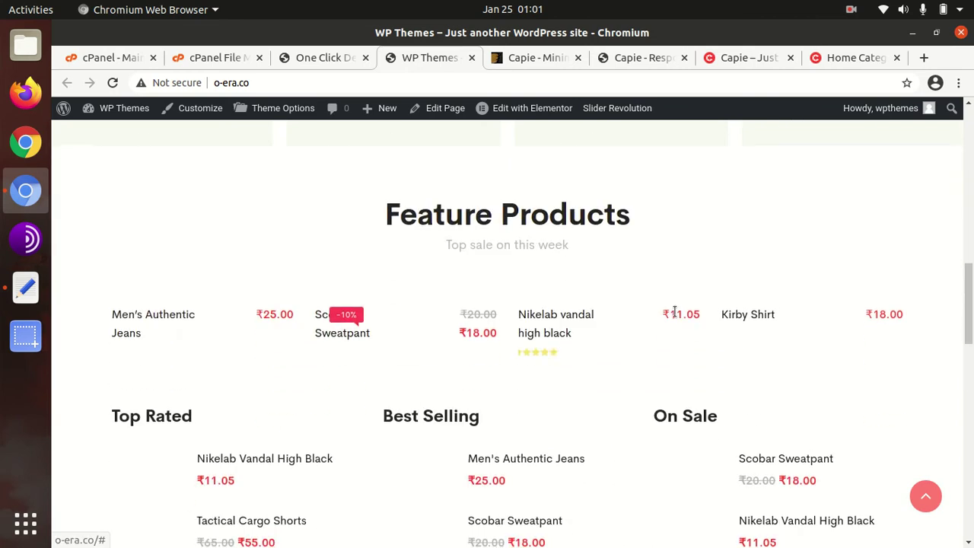
{"action": "scroll", "coordinate": [675, 310], "scroll_direction": "down", "scroll_amount": 3}
{"action": "scroll", "coordinate": [472, 316], "scroll_direction": "down", "scroll_amount": 4}
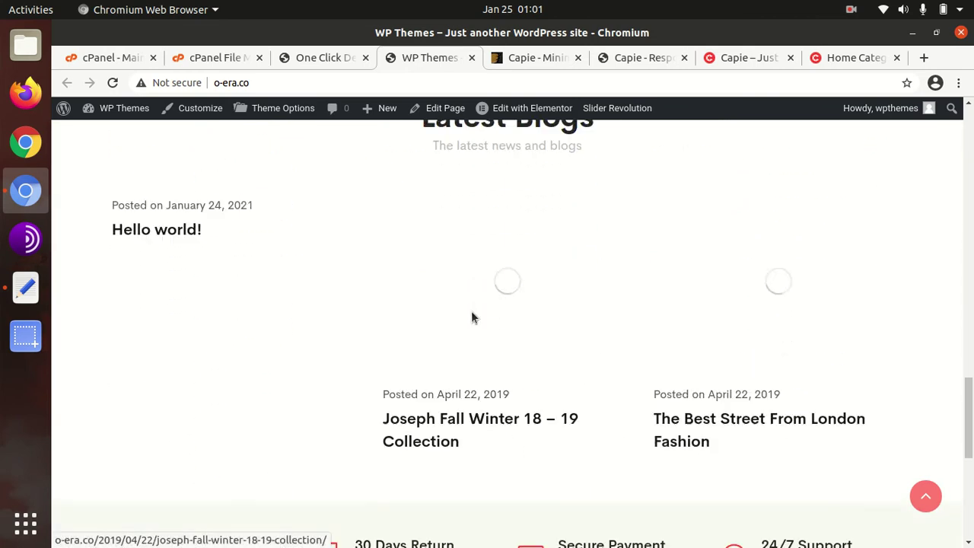
{"action": "scroll", "coordinate": [475, 316], "scroll_direction": "down", "scroll_amount": 2}
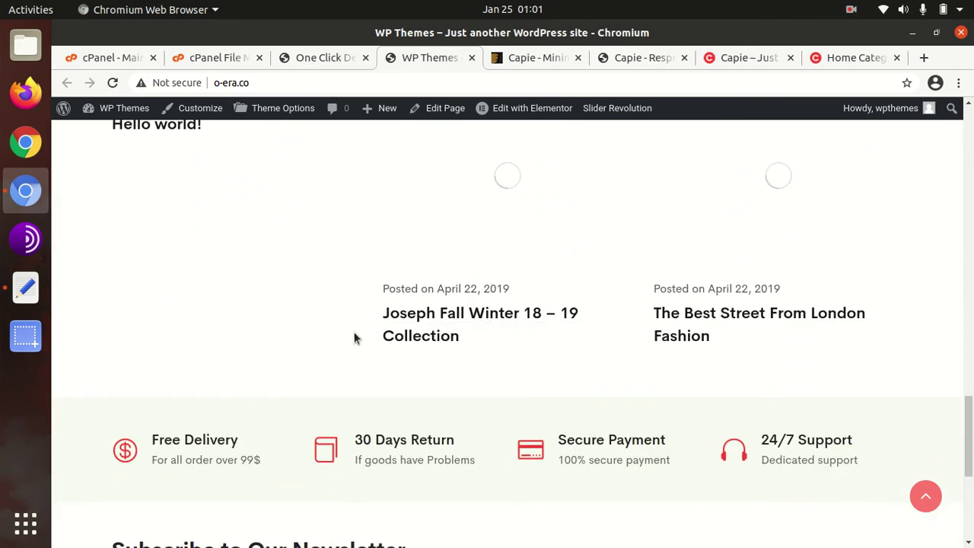
{"action": "scroll", "coordinate": [335, 333], "scroll_direction": "down", "scroll_amount": 5}
{"action": "scroll", "coordinate": [342, 244], "scroll_direction": "up", "scroll_amount": 10}
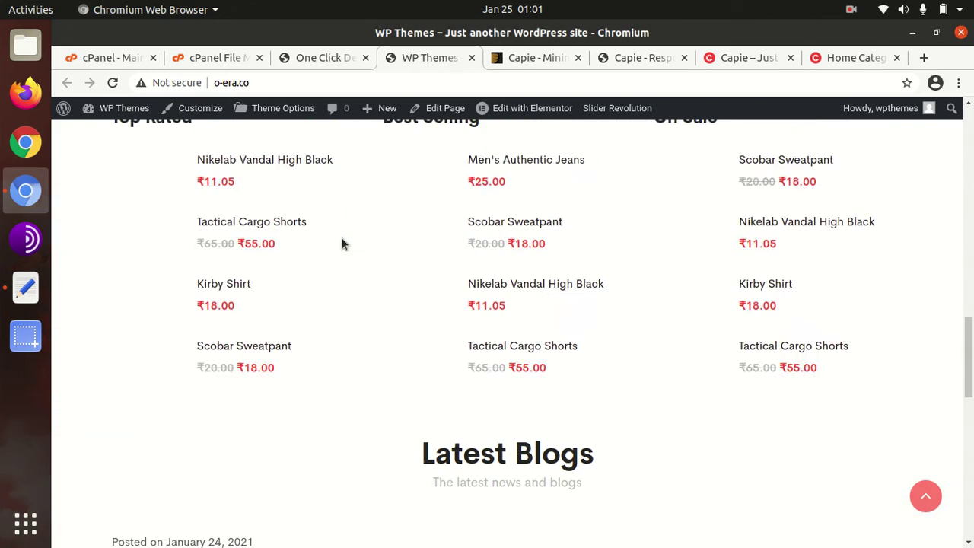
{"action": "scroll", "coordinate": [341, 243], "scroll_direction": "up", "scroll_amount": 10}
Step: Visit the Shop Left Sidebar layout, return home, then browse the Shop page
{"action": "mouse_move", "coordinate": [263, 147]}
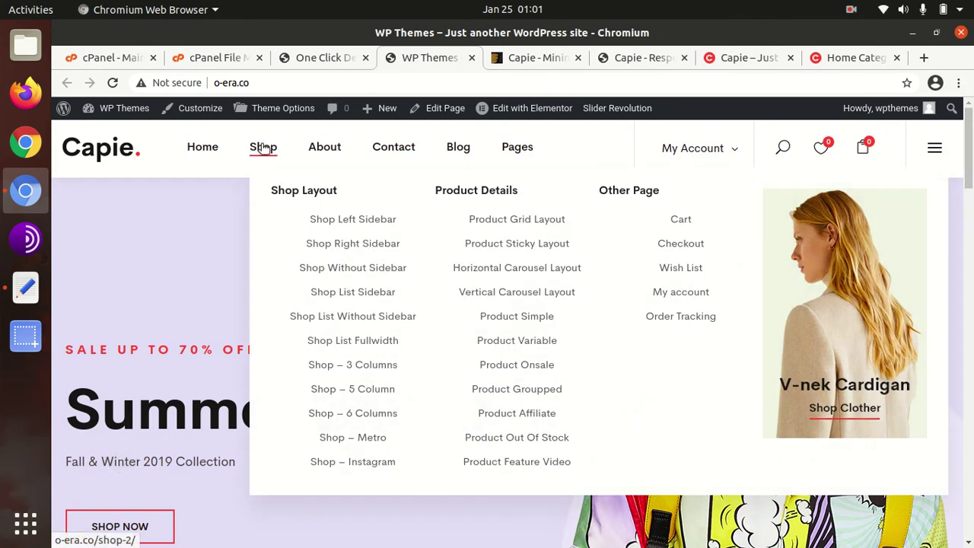
{"action": "left_click", "coordinate": [347, 219]}
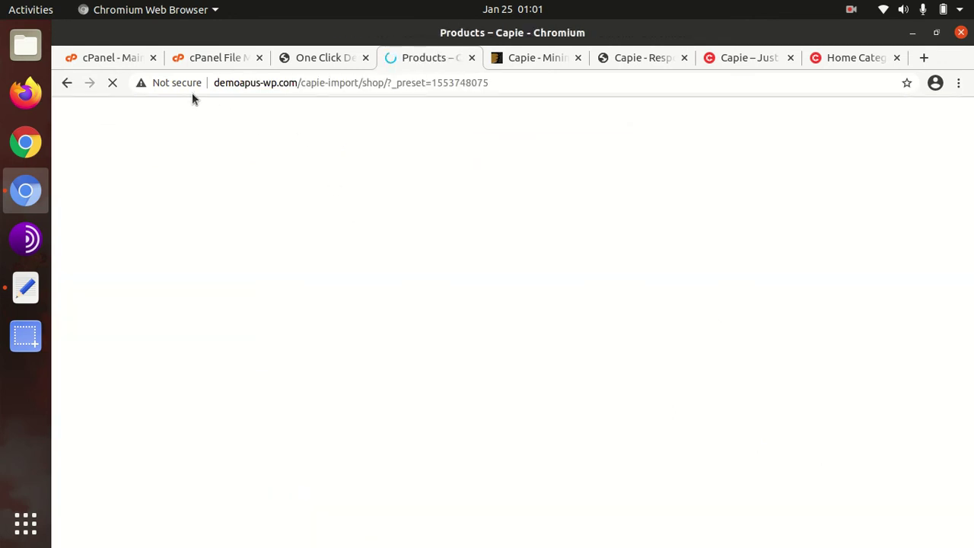
{"action": "left_click", "coordinate": [68, 83]}
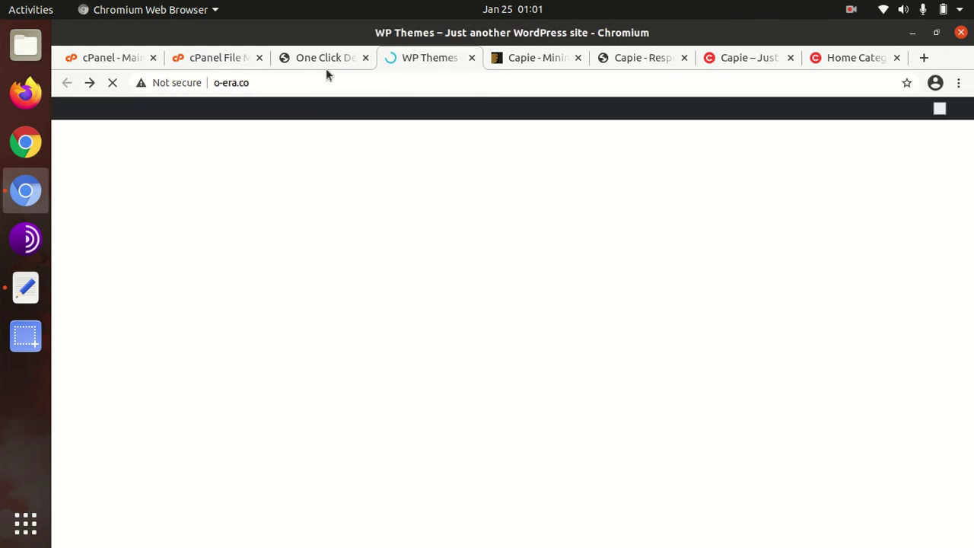
{"action": "mouse_move", "coordinate": [278, 147]}
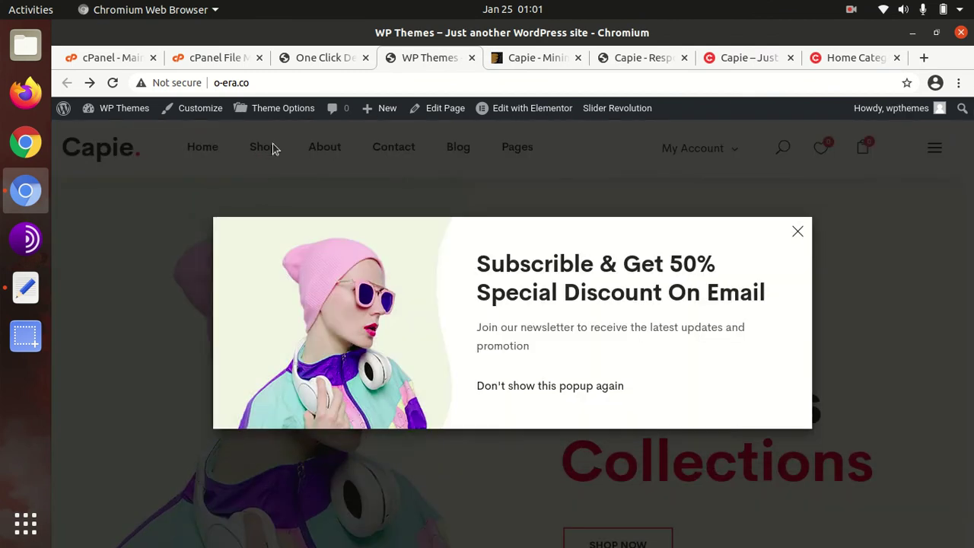
{"action": "left_click", "coordinate": [797, 231]}
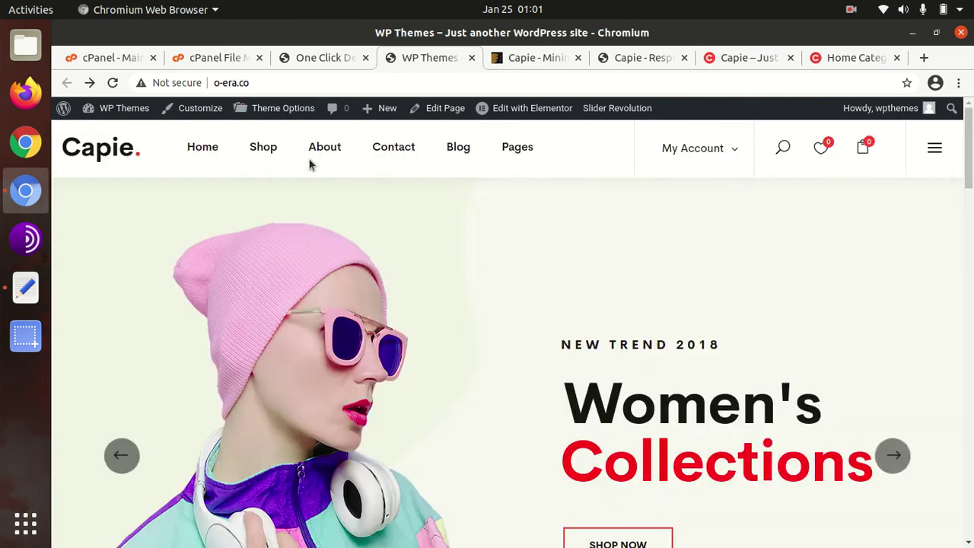
{"action": "mouse_move", "coordinate": [266, 150]}
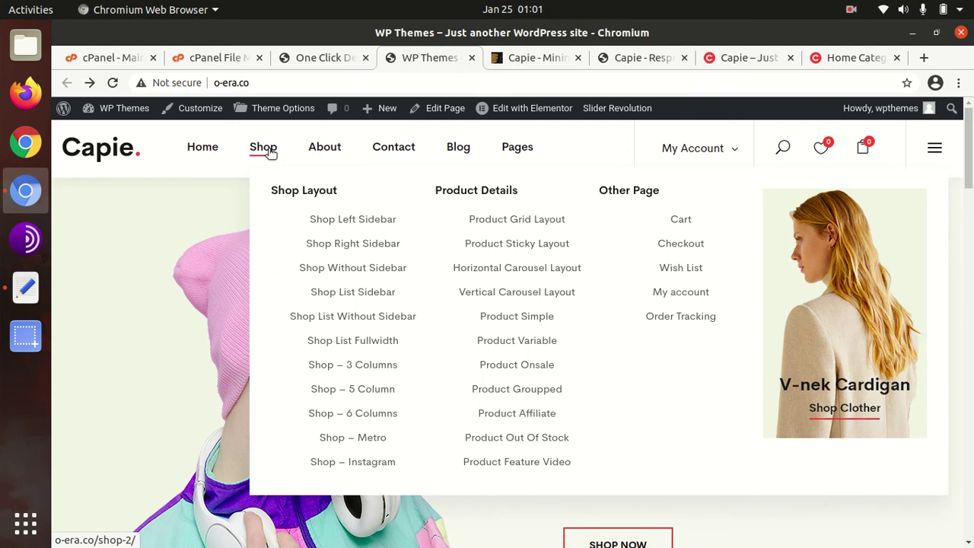
{"action": "left_click", "coordinate": [270, 153]}
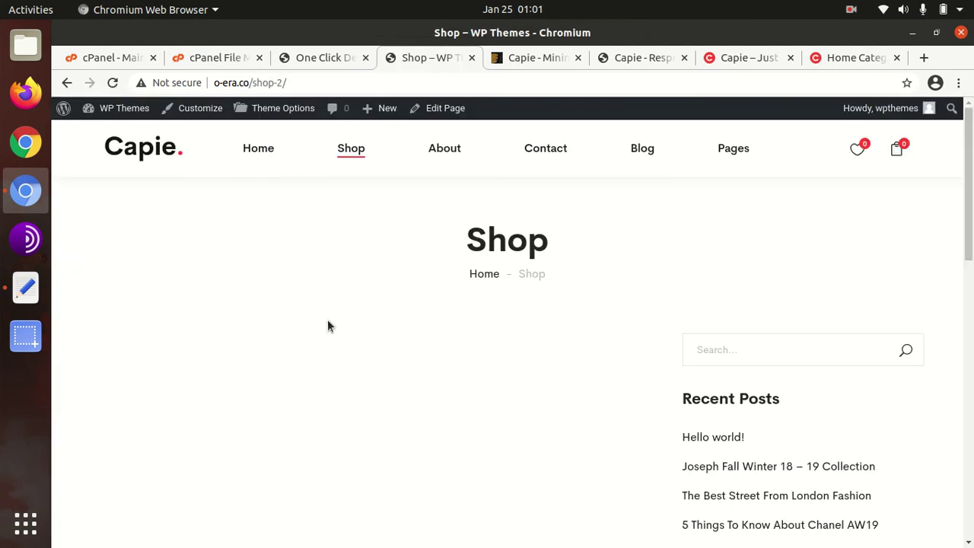
{"action": "scroll", "coordinate": [426, 320], "scroll_direction": "down", "scroll_amount": 6}
{"action": "scroll", "coordinate": [428, 314], "scroll_direction": "down", "scroll_amount": 4}
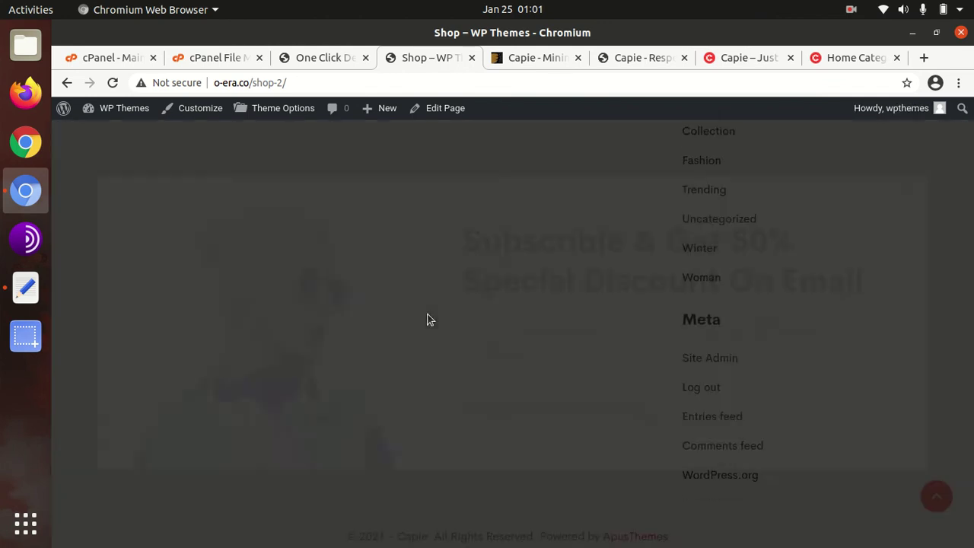
{"action": "left_click", "coordinate": [798, 231]}
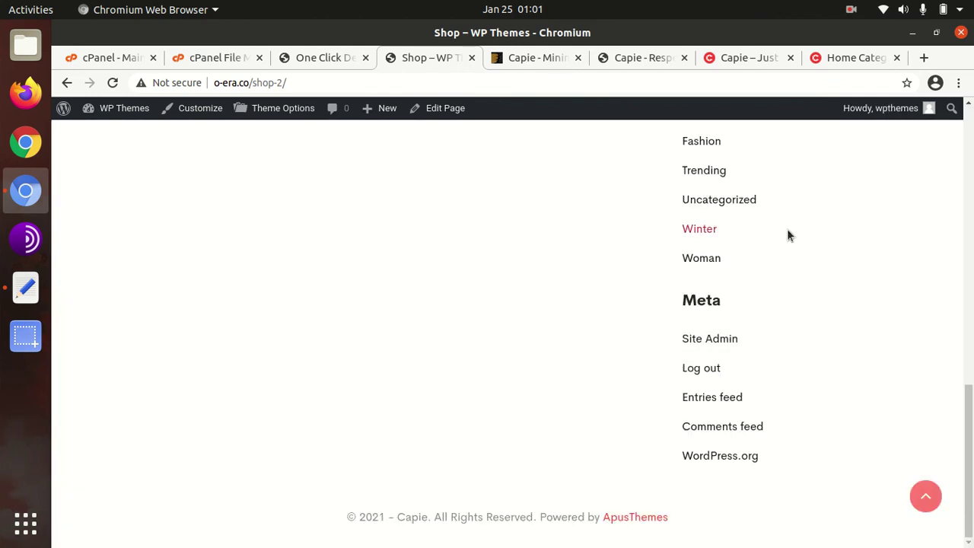
{"action": "scroll", "coordinate": [389, 279], "scroll_direction": "up", "scroll_amount": 10}
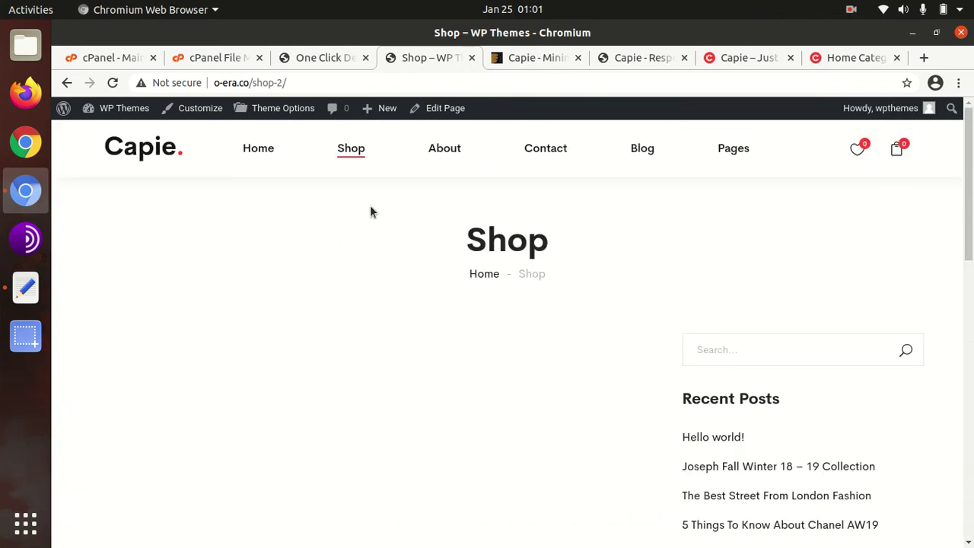
Step: Browse the About Us page, closing the newsletter popup
{"action": "left_click", "coordinate": [457, 151]}
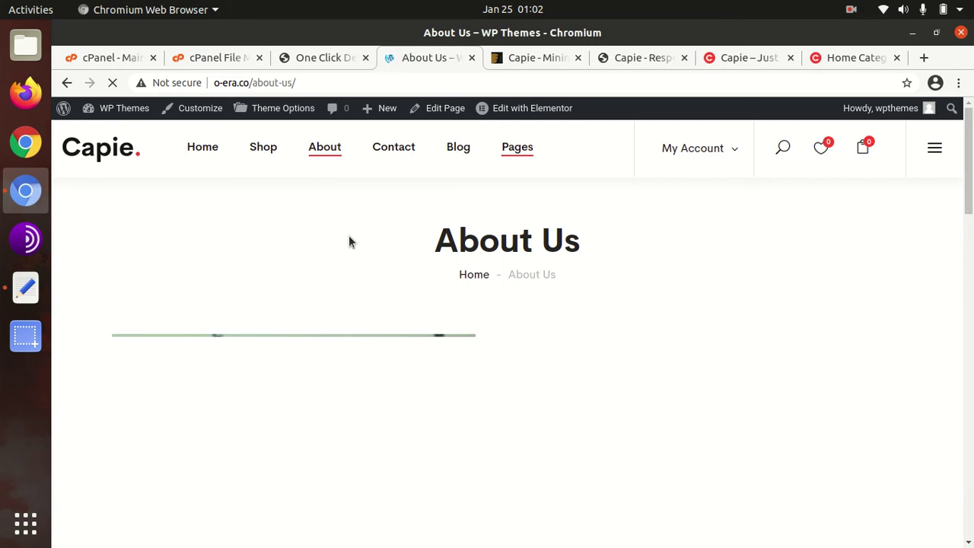
{"action": "scroll", "coordinate": [362, 245], "scroll_direction": "down", "scroll_amount": 3}
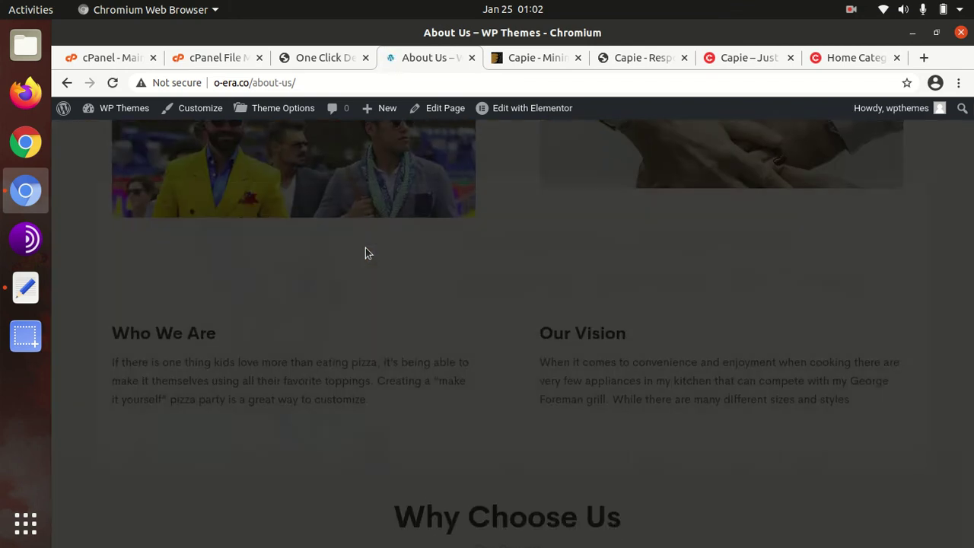
{"action": "scroll", "coordinate": [365, 247], "scroll_direction": "down", "scroll_amount": 5}
{"action": "left_click", "coordinate": [798, 233]}
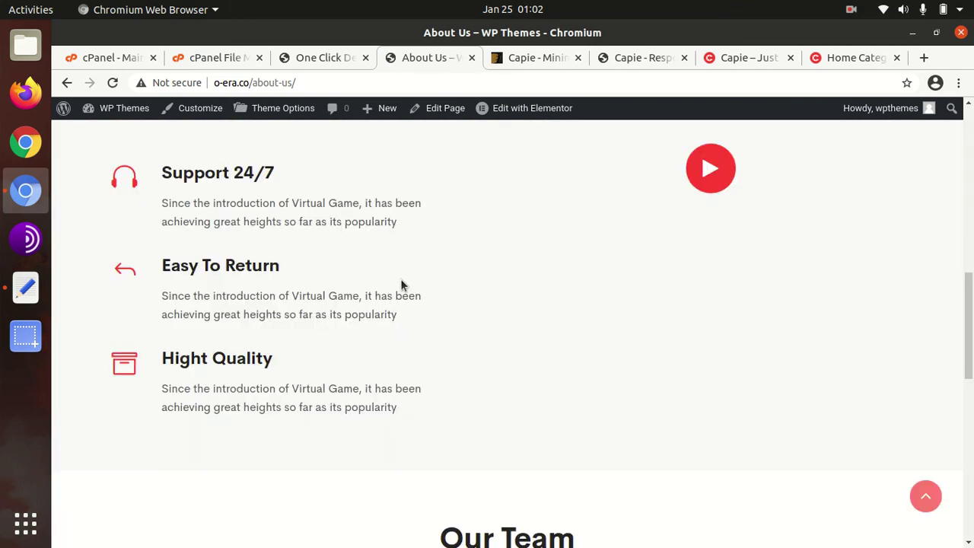
{"action": "scroll", "coordinate": [404, 285], "scroll_direction": "up", "scroll_amount": 8}
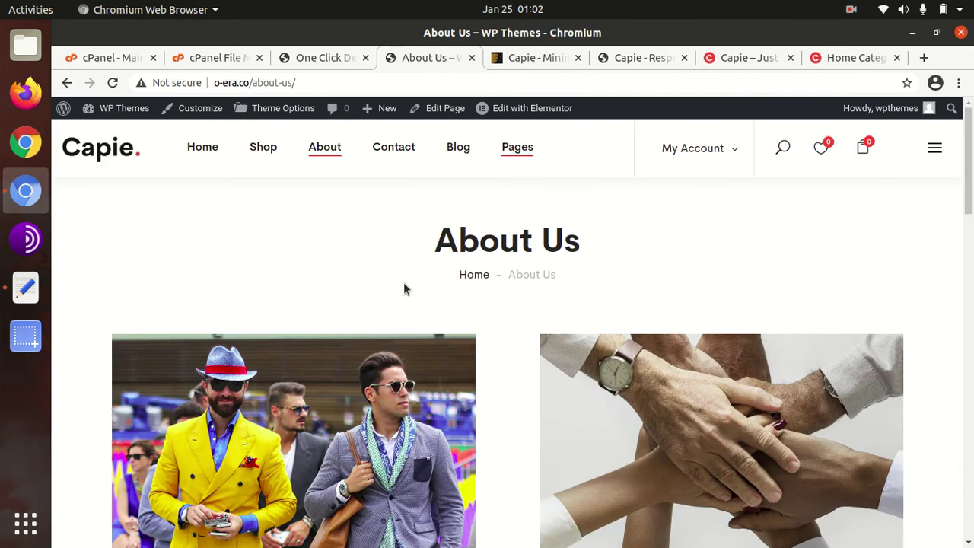
Step: Browse the Contact Us page, then check back on the running demo import
{"action": "left_click", "coordinate": [397, 154]}
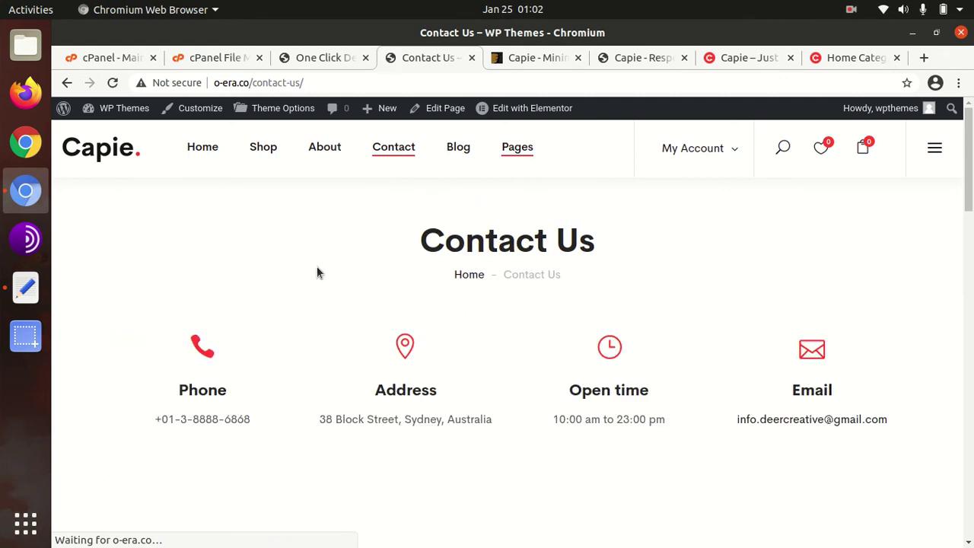
{"action": "scroll", "coordinate": [268, 299], "scroll_direction": "down", "scroll_amount": 3}
{"action": "scroll", "coordinate": [268, 299], "scroll_direction": "down", "scroll_amount": 10}
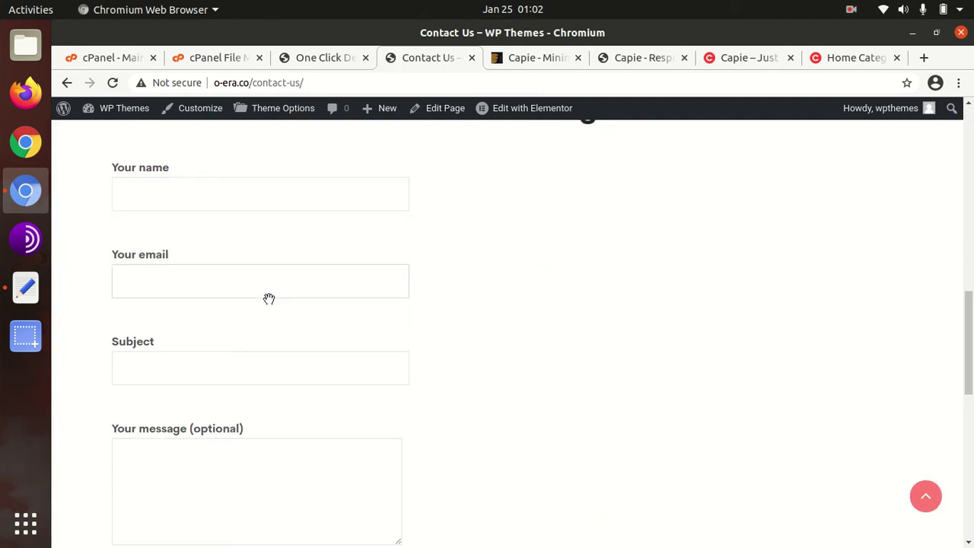
{"action": "left_click", "coordinate": [797, 231]}
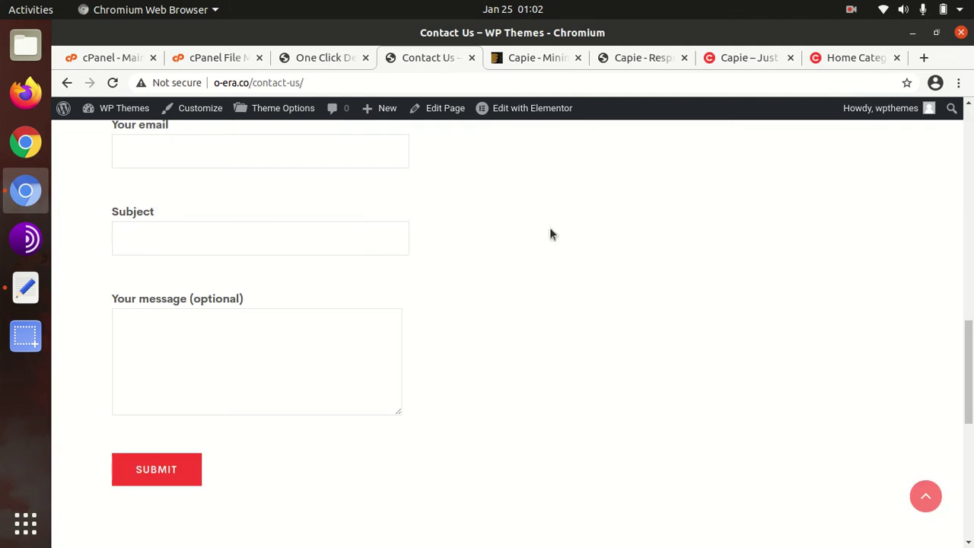
{"action": "scroll", "coordinate": [305, 235], "scroll_direction": "down", "scroll_amount": 5}
{"action": "scroll", "coordinate": [305, 234], "scroll_direction": "down", "scroll_amount": 3}
{"action": "left_click", "coordinate": [326, 60]}
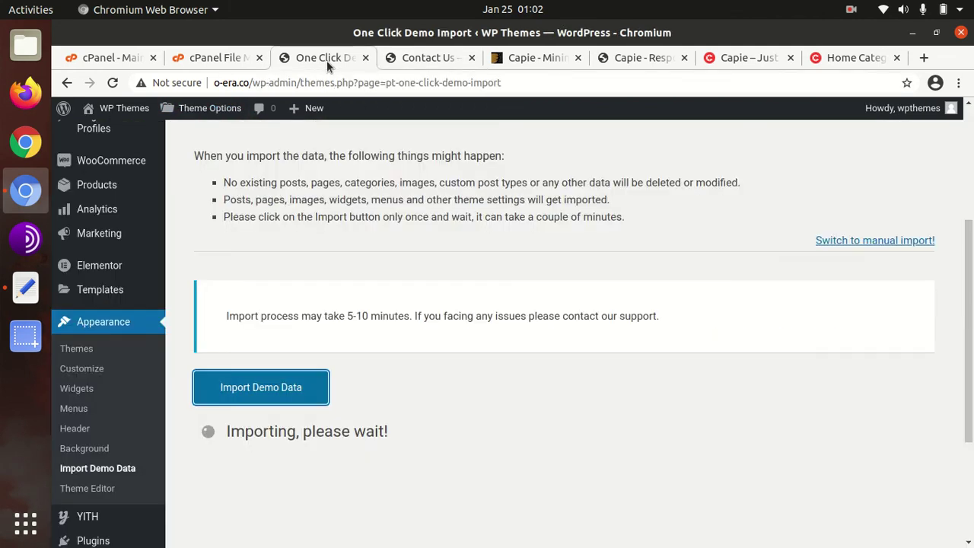
Step: Go from the Contact Us tab to the storefront home page via the Capie logo
{"action": "scroll", "coordinate": [424, 403], "scroll_direction": "up", "scroll_amount": 3}
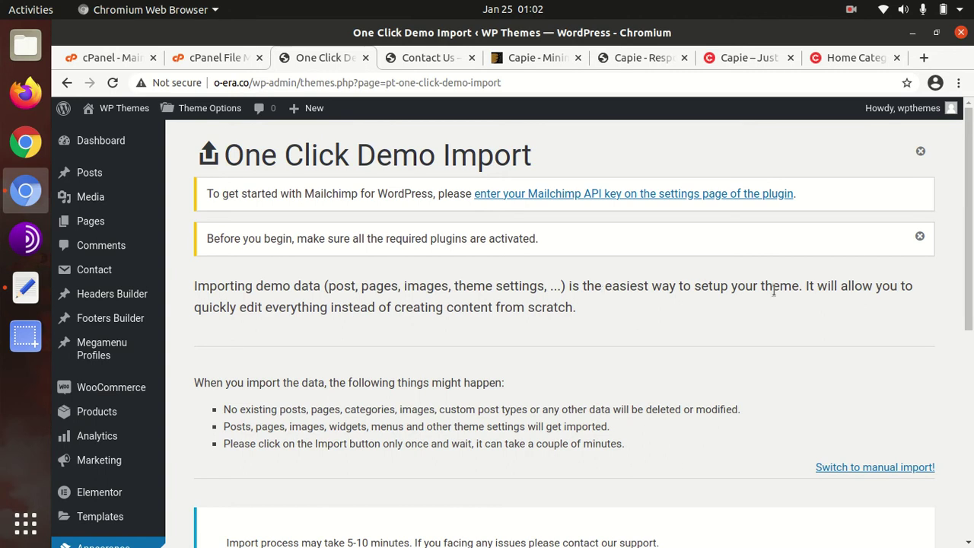
{"action": "scroll", "coordinate": [440, 268], "scroll_direction": "down", "scroll_amount": 4}
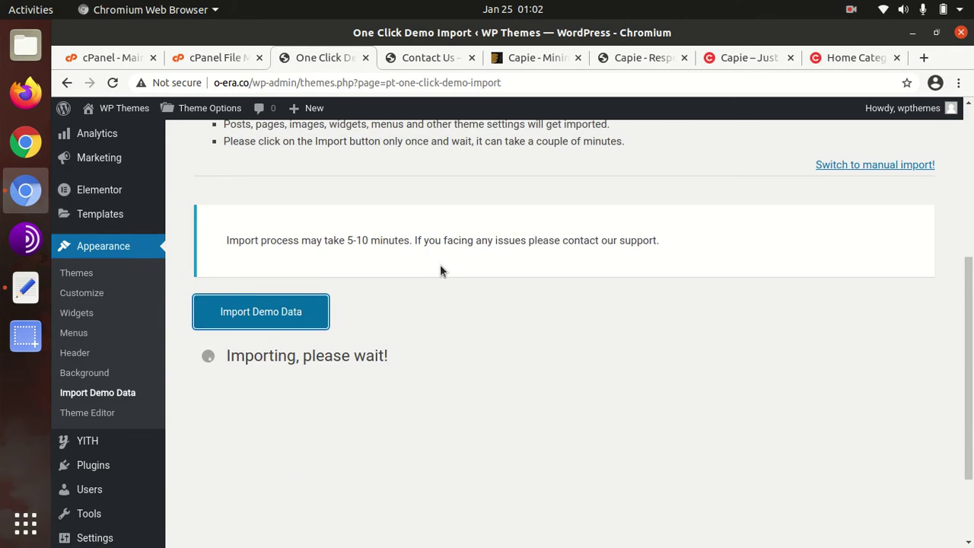
{"action": "scroll", "coordinate": [440, 268], "scroll_direction": "up", "scroll_amount": 4}
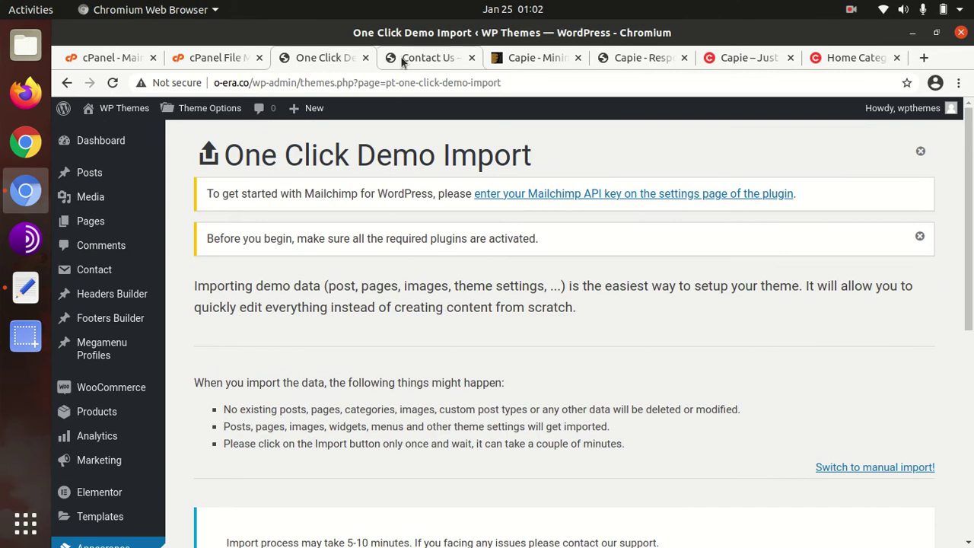
{"action": "left_click", "coordinate": [402, 61]}
{"action": "scroll", "coordinate": [339, 254], "scroll_direction": "up", "scroll_amount": 15}
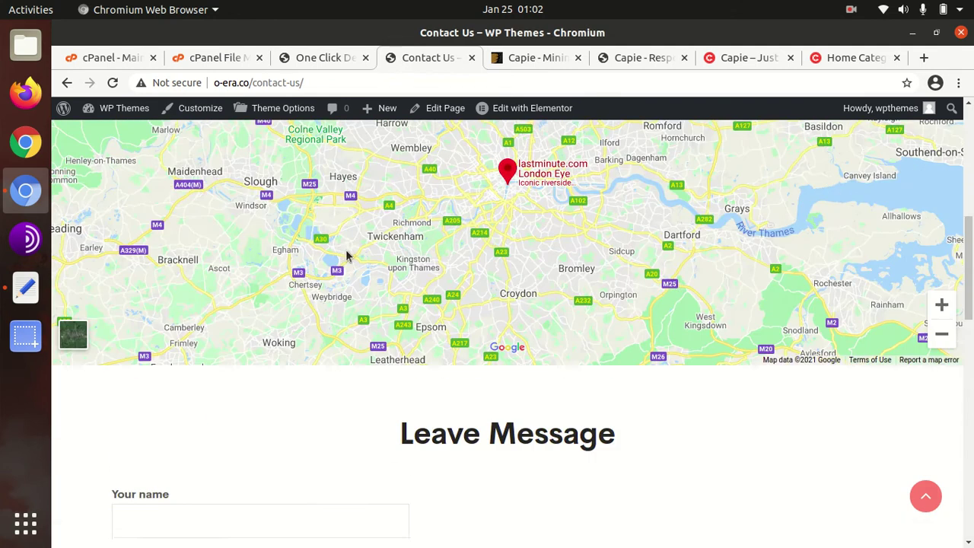
{"action": "left_click", "coordinate": [102, 151]}
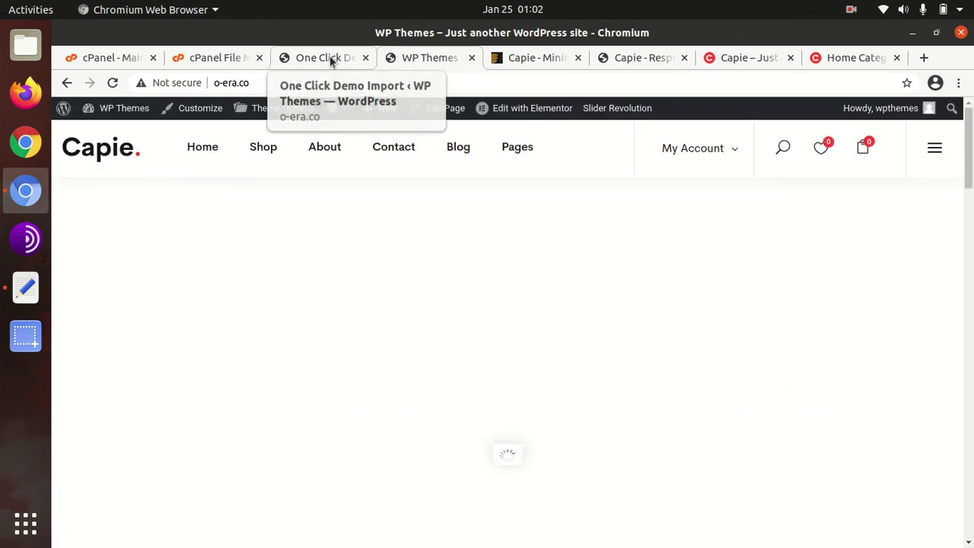
Step: Close the newsletter popup and open My Account > My account
{"action": "mouse_move", "coordinate": [729, 150]}
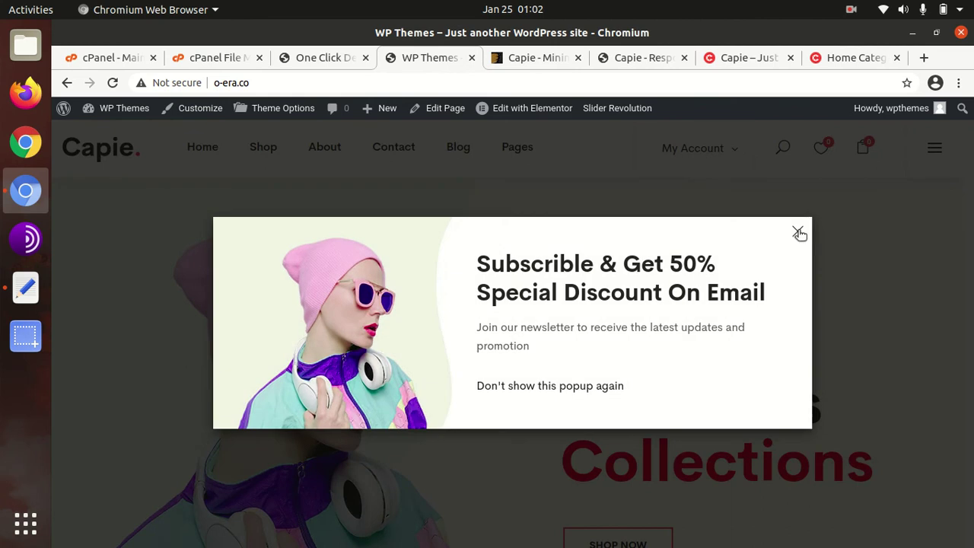
{"action": "left_click", "coordinate": [799, 233]}
{"action": "mouse_move", "coordinate": [704, 156]}
{"action": "left_click", "coordinate": [689, 180]}
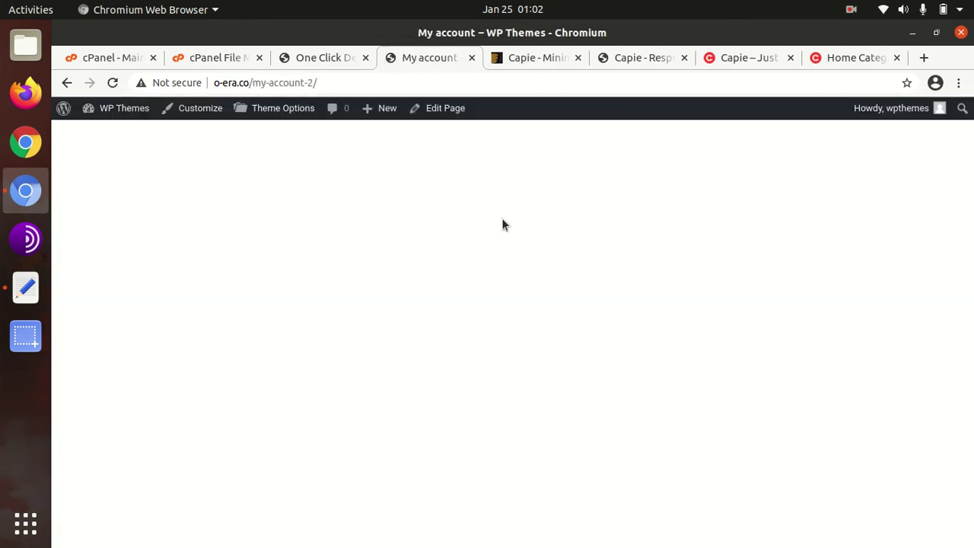
Step: View My account's empty Downloads section, then check the demo import, still 'Importing, please wait!'
{"action": "scroll", "coordinate": [295, 320], "scroll_direction": "down", "scroll_amount": 4}
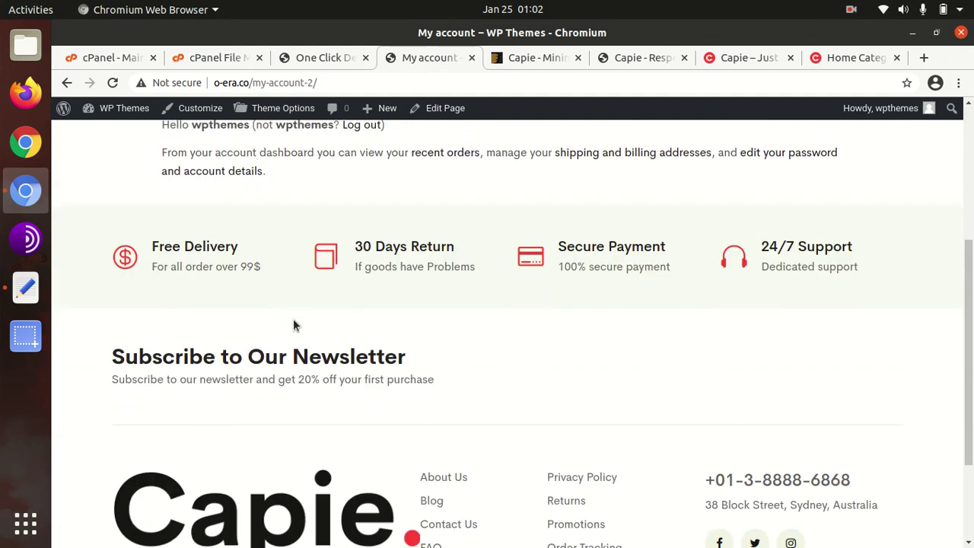
{"action": "scroll", "coordinate": [290, 309], "scroll_direction": "up", "scroll_amount": 4}
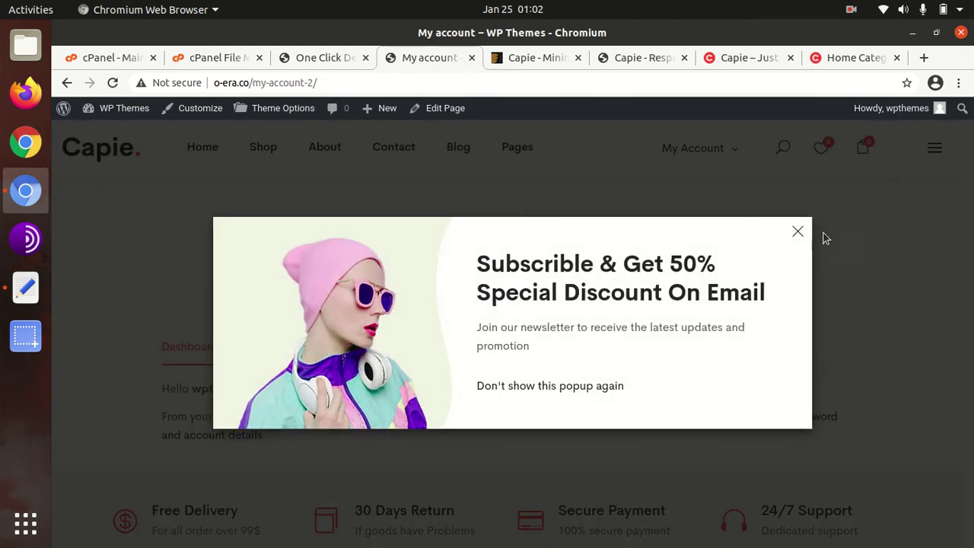
{"action": "left_click", "coordinate": [798, 232]}
{"action": "left_click", "coordinate": [330, 354]}
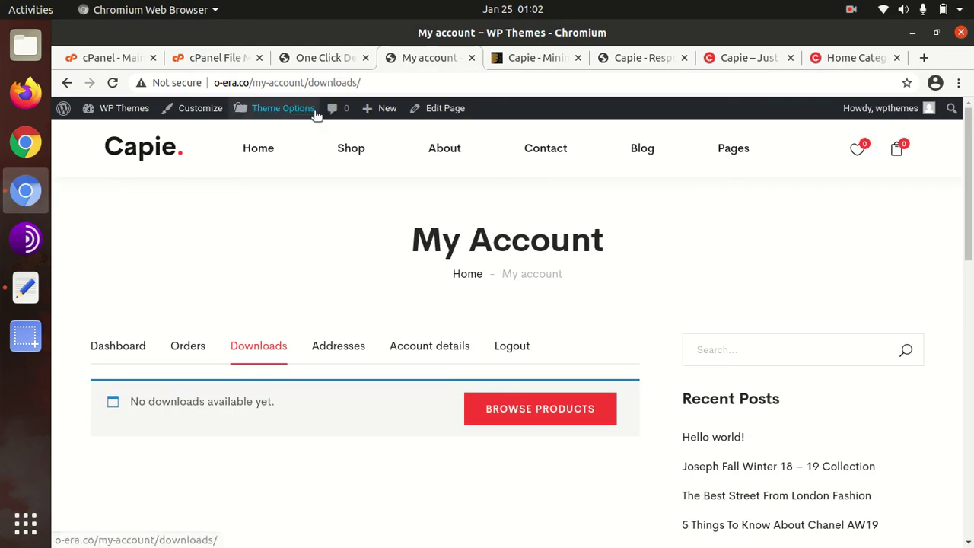
{"action": "left_click", "coordinate": [322, 61]}
{"action": "scroll", "coordinate": [364, 326], "scroll_direction": "down", "scroll_amount": 3}
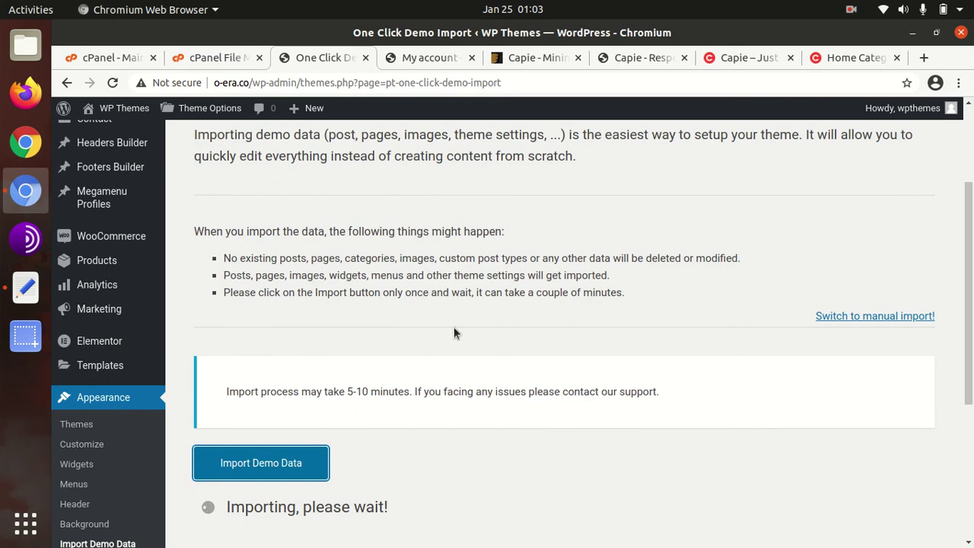
{"action": "scroll", "coordinate": [454, 326], "scroll_direction": "down", "scroll_amount": 3}
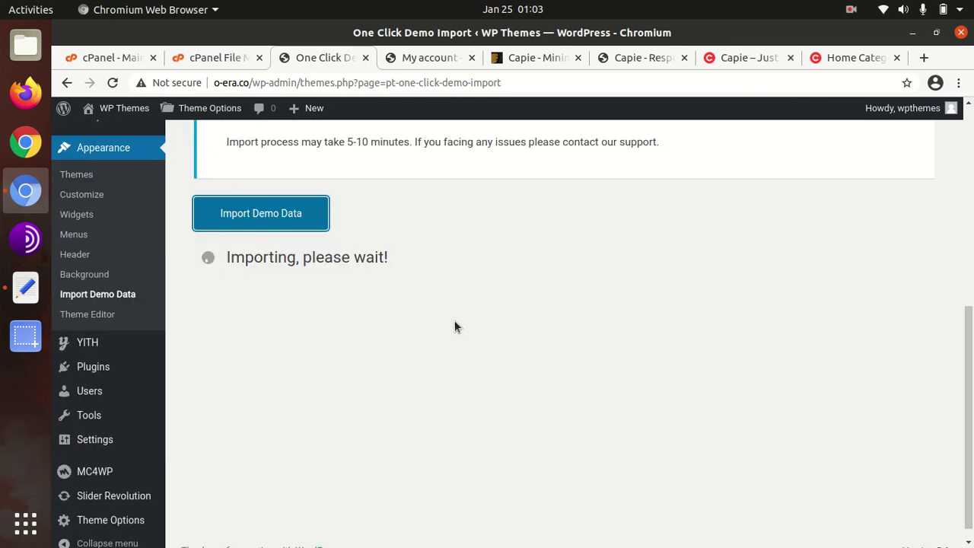
{"action": "scroll", "coordinate": [454, 326], "scroll_direction": "up", "scroll_amount": 2}
{"action": "scroll", "coordinate": [454, 321], "scroll_direction": "up", "scroll_amount": 3}
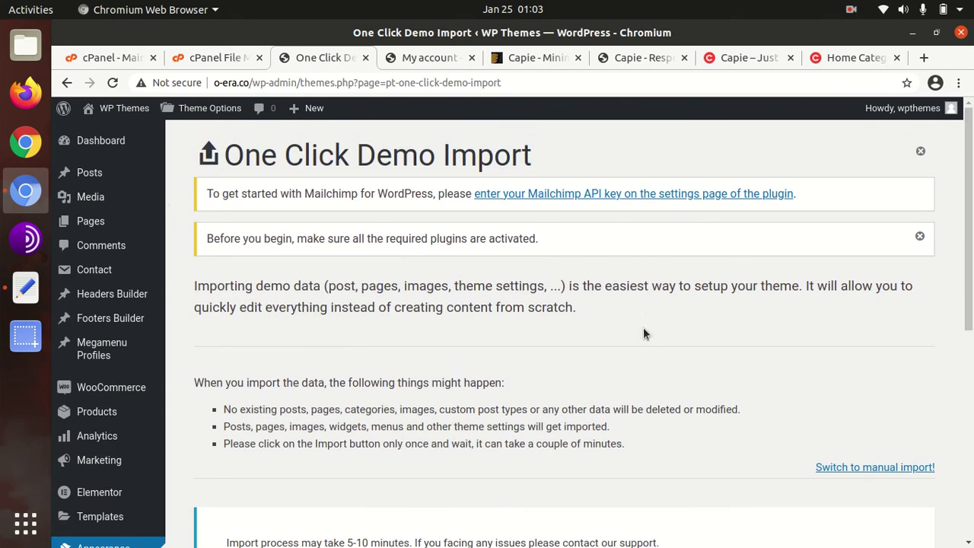
{"action": "scroll", "coordinate": [643, 333], "scroll_direction": "down", "scroll_amount": 2}
{"action": "scroll", "coordinate": [373, 329], "scroll_direction": "down", "scroll_amount": 2}
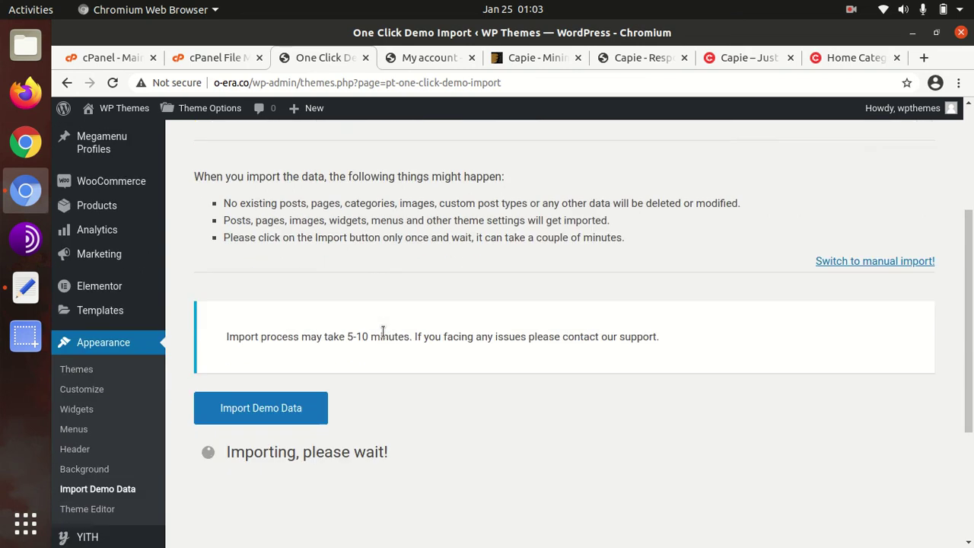
{"action": "scroll", "coordinate": [376, 364], "scroll_direction": "up", "scroll_amount": 5}
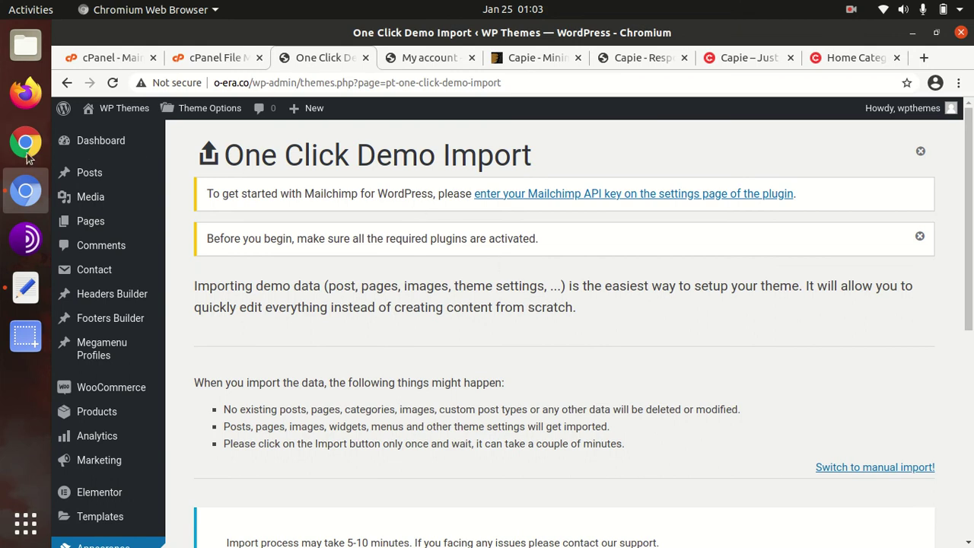
Step: Open All Pages in a new tab, then open Home Classic's editor in another tab
{"action": "mouse_move", "coordinate": [60, 227]}
{"action": "middle_click", "coordinate": [181, 227]}
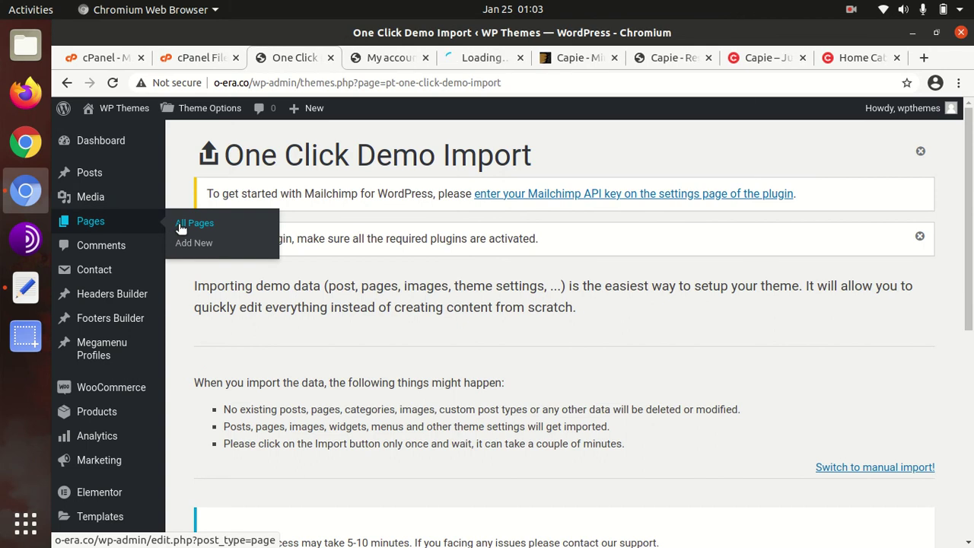
{"action": "left_click", "coordinate": [470, 61]}
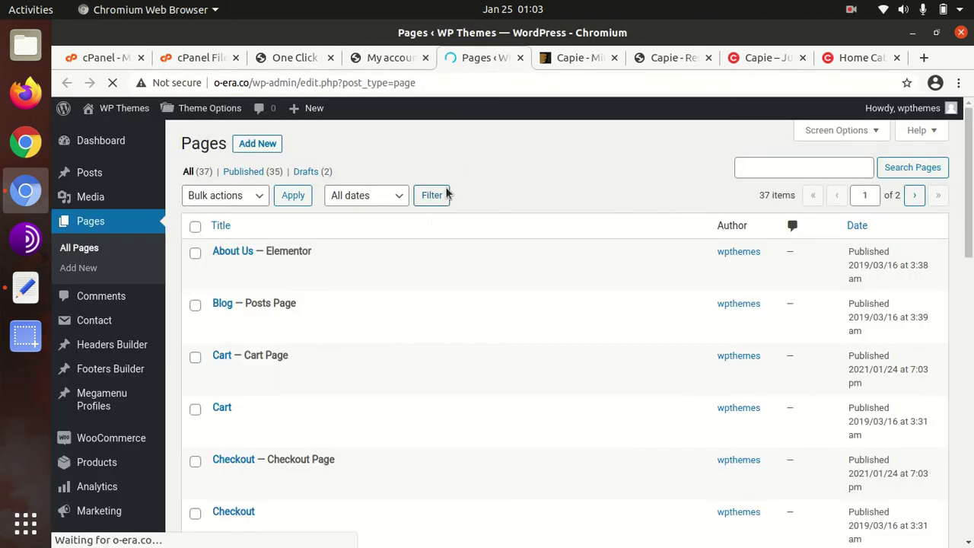
{"action": "scroll", "coordinate": [389, 279], "scroll_direction": "down", "scroll_amount": 7}
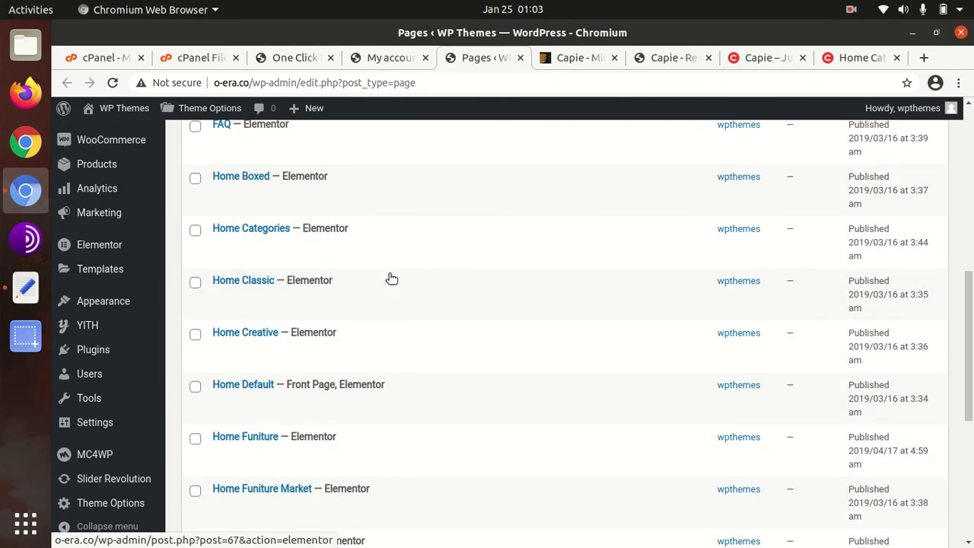
{"action": "mouse_move", "coordinate": [291, 275]}
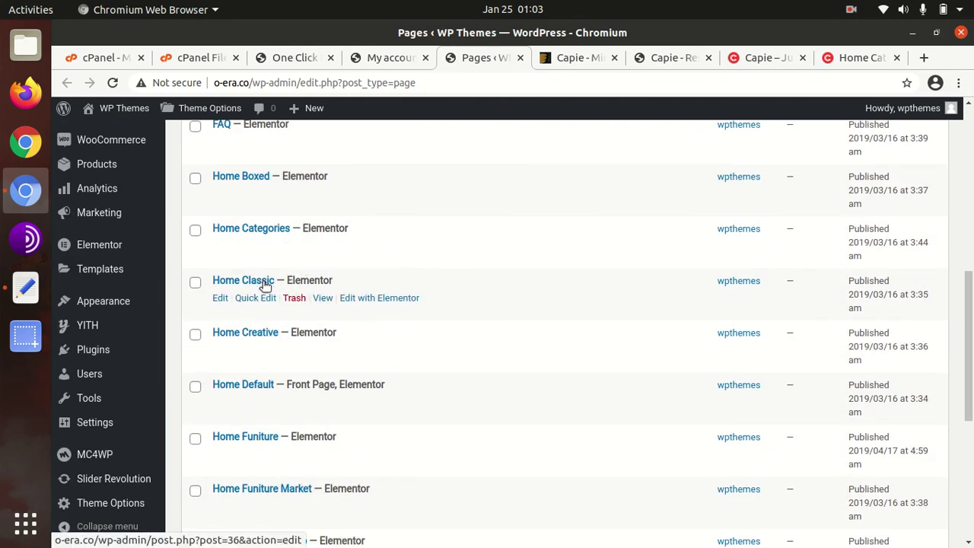
{"action": "middle_click", "coordinate": [263, 282]}
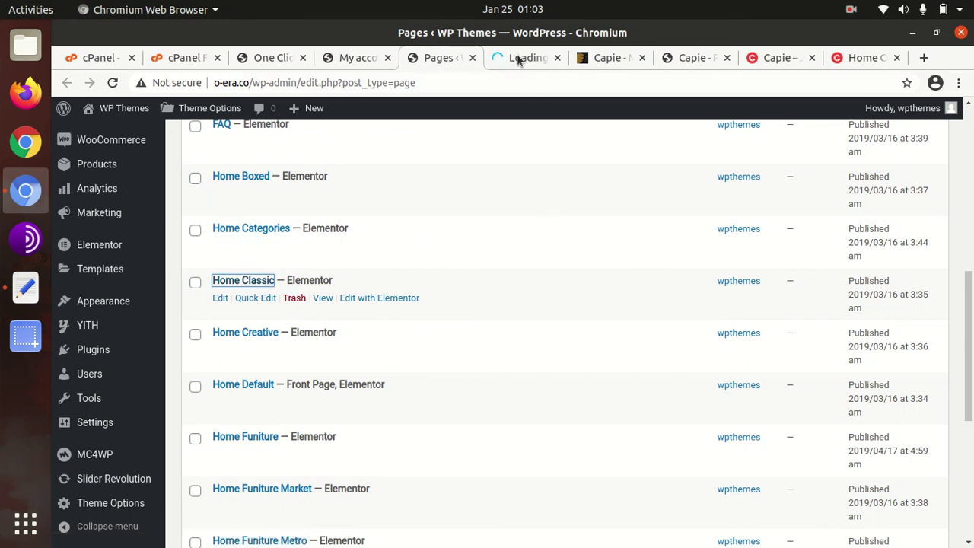
{"action": "left_click", "coordinate": [518, 60]}
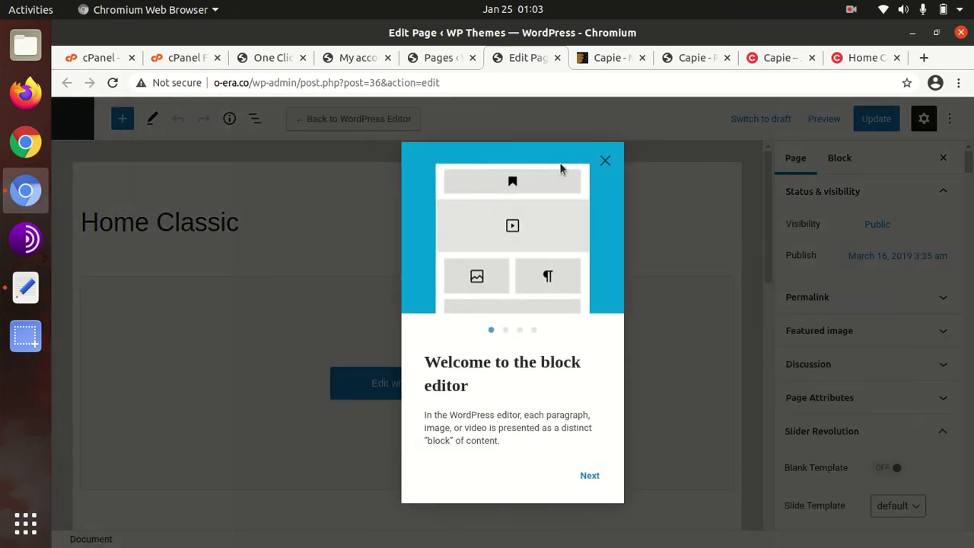
Step: Dismiss the block editor welcome tour and go back to All Pages near Home Classic
{"action": "left_click", "coordinate": [606, 163]}
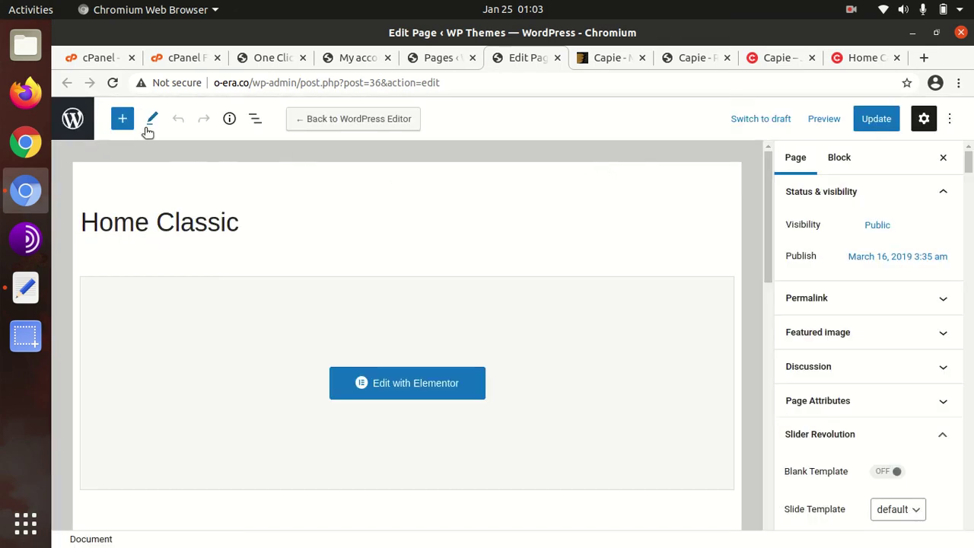
{"action": "left_click", "coordinate": [71, 128]}
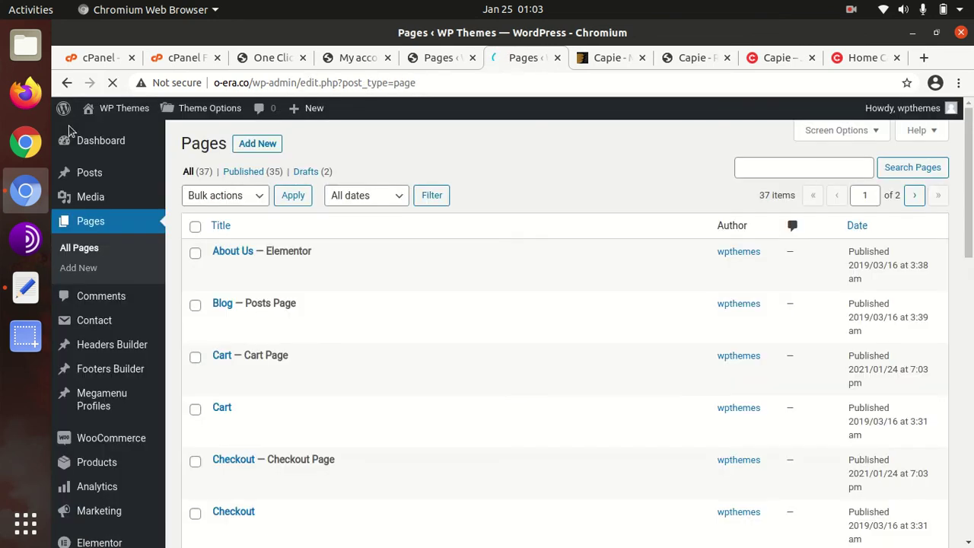
{"action": "scroll", "coordinate": [272, 320], "scroll_direction": "down", "scroll_amount": 5}
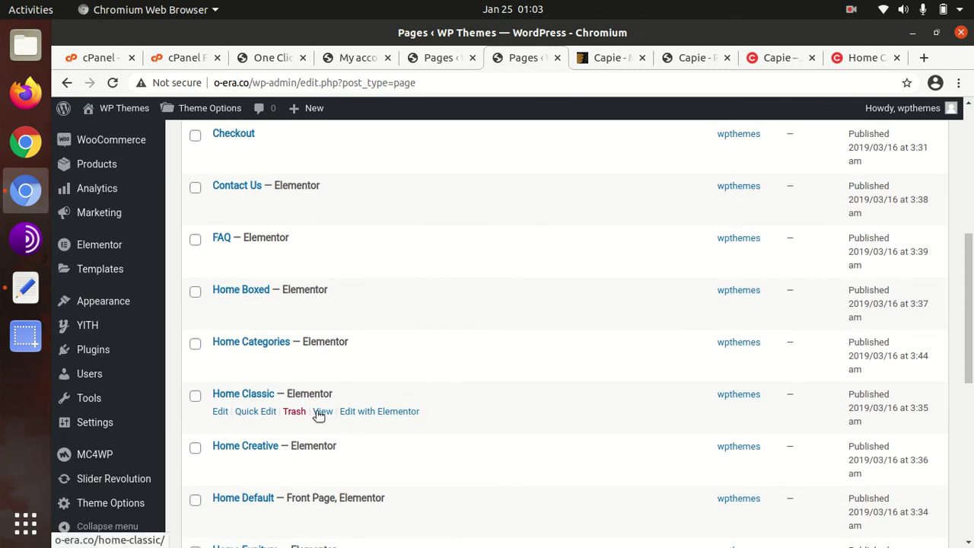
Step: View Home Classic live, closing the newsletter popup, then return to One Click Demo Import
{"action": "left_click", "coordinate": [320, 413]}
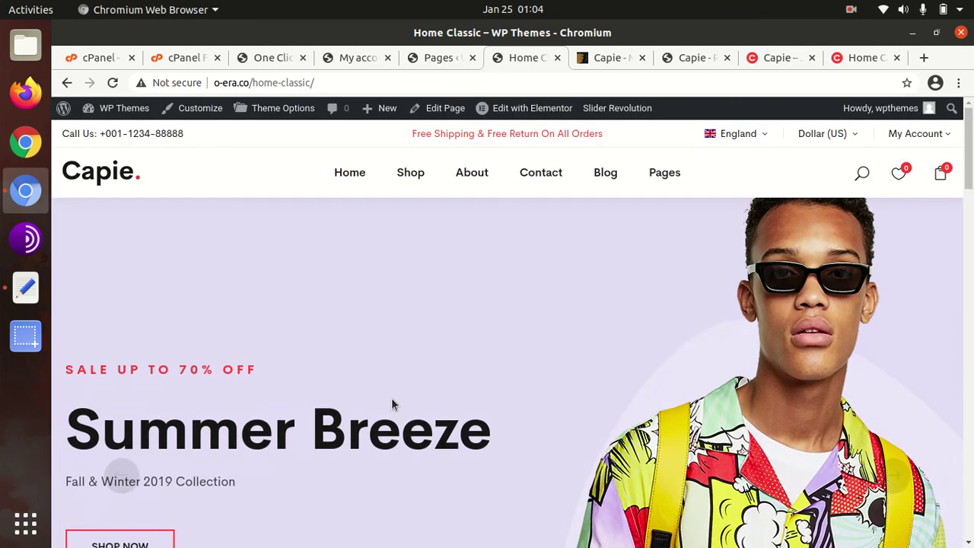
{"action": "scroll", "coordinate": [392, 405], "scroll_direction": "down", "scroll_amount": 10}
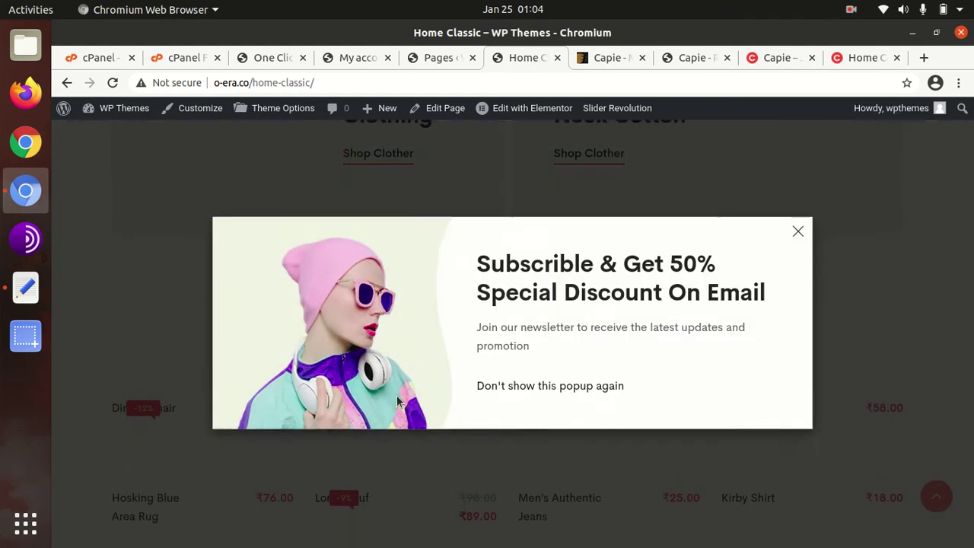
{"action": "scroll", "coordinate": [398, 401], "scroll_direction": "up", "scroll_amount": 3}
{"action": "left_click", "coordinate": [798, 234]}
{"action": "scroll", "coordinate": [355, 386], "scroll_direction": "up", "scroll_amount": 5}
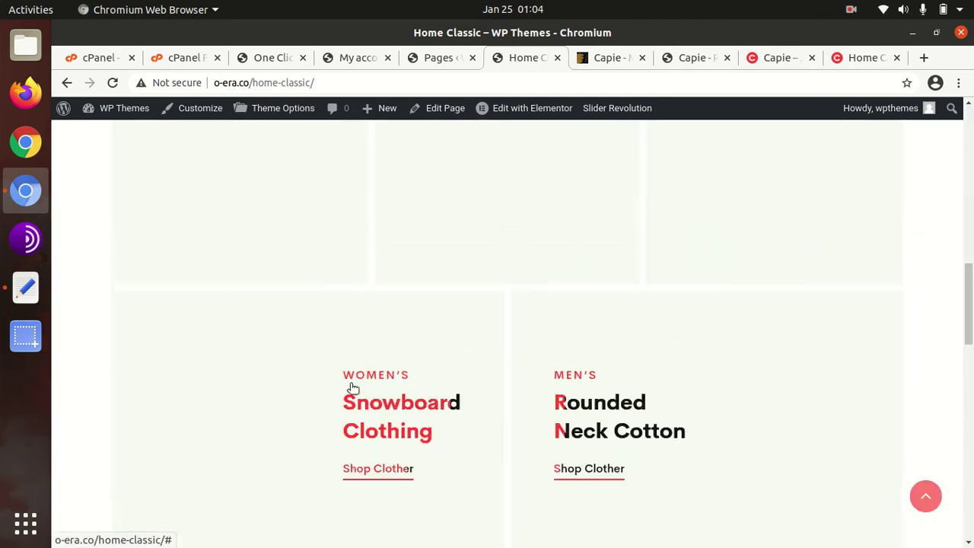
{"action": "scroll", "coordinate": [761, 325], "scroll_direction": "down", "scroll_amount": 12}
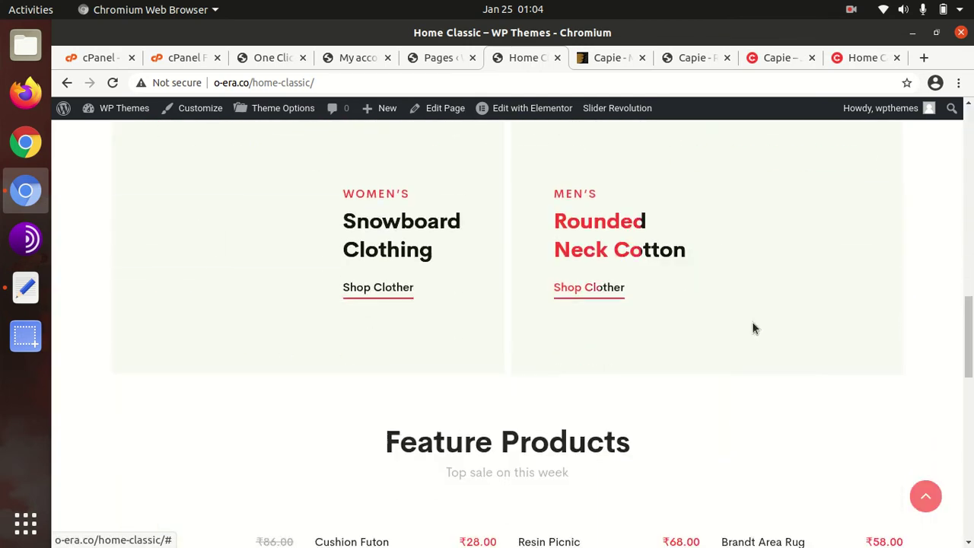
{"action": "scroll", "coordinate": [754, 328], "scroll_direction": "down", "scroll_amount": 5}
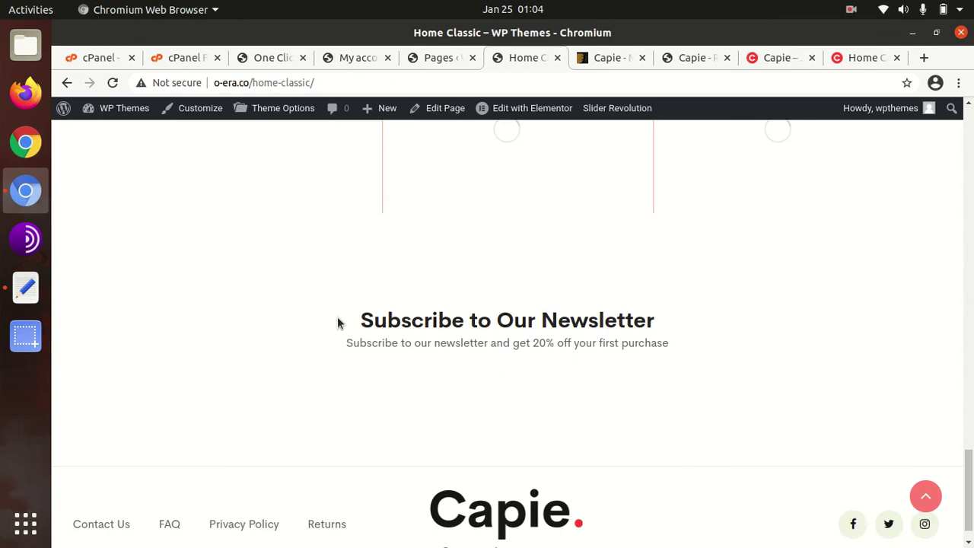
{"action": "scroll", "coordinate": [437, 391], "scroll_direction": "up", "scroll_amount": 10}
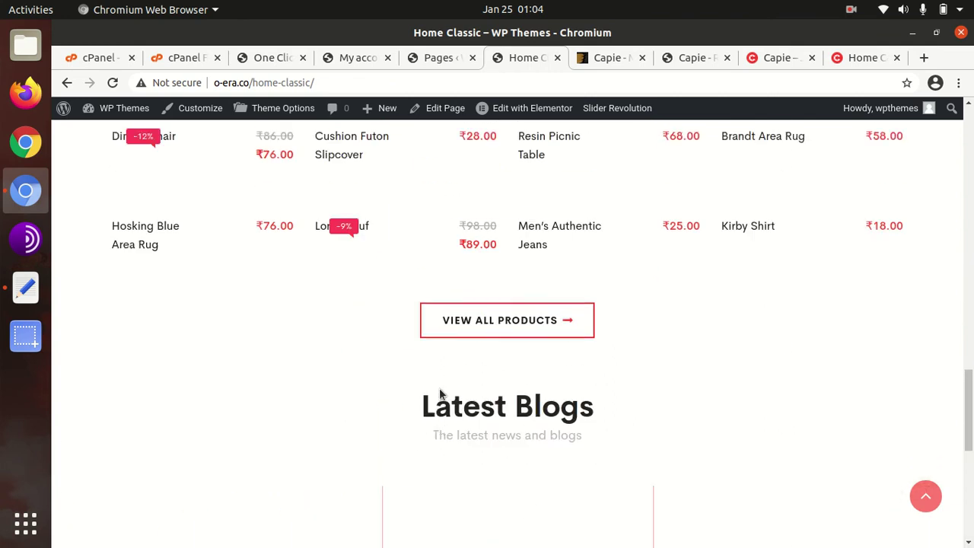
{"action": "scroll", "coordinate": [441, 392], "scroll_direction": "up", "scroll_amount": 10}
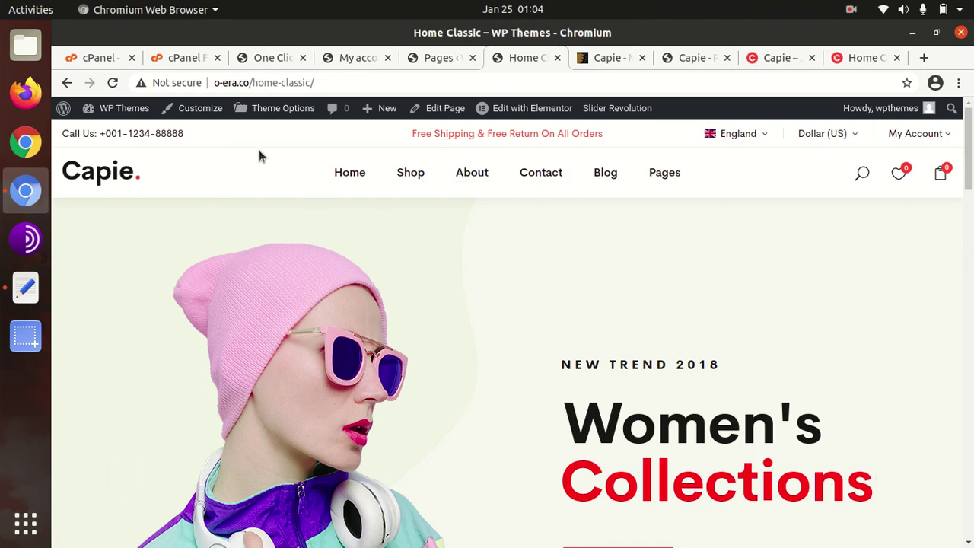
{"action": "left_click", "coordinate": [292, 59]}
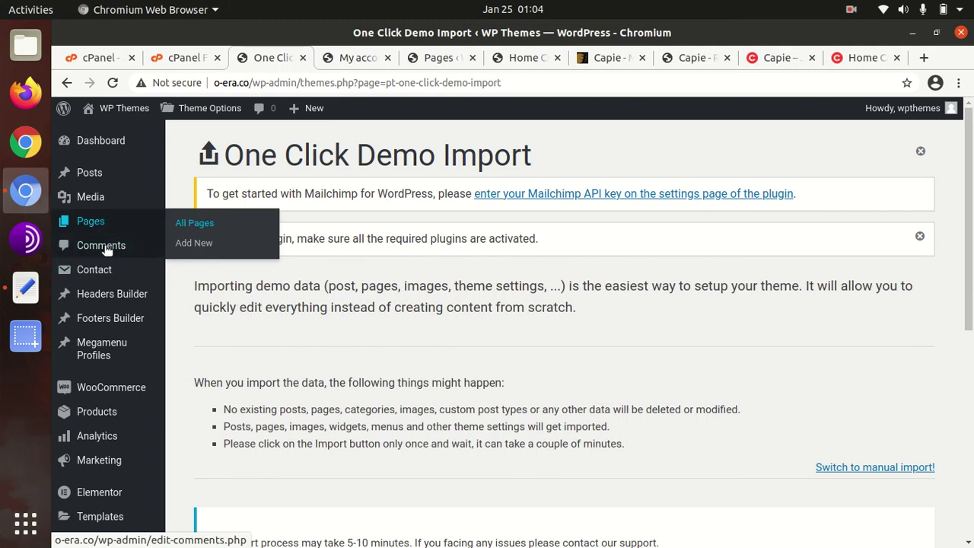
Step: Scroll the admin sidebar down and open Capie's Theme Options on the General section
{"action": "mouse_move", "coordinate": [121, 350]}
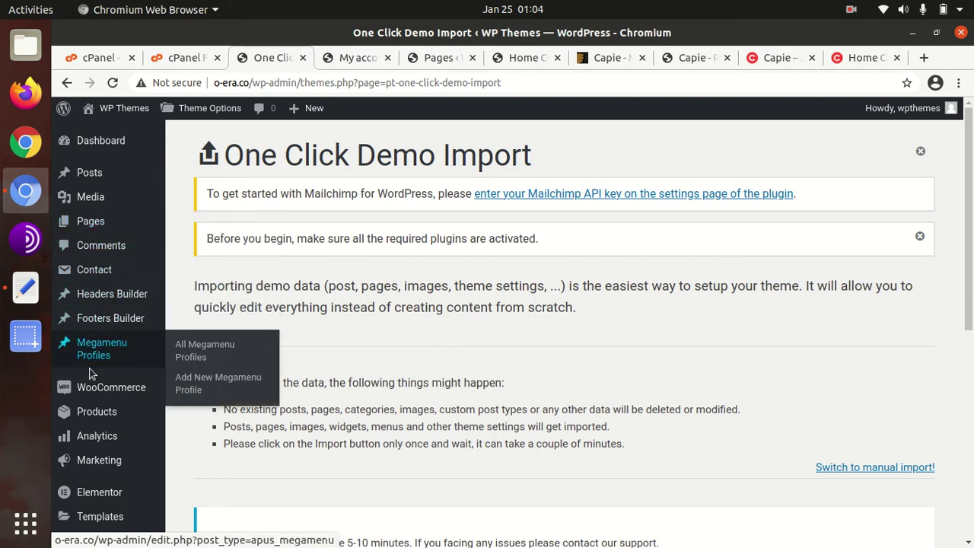
{"action": "scroll", "coordinate": [148, 369], "scroll_direction": "down", "scroll_amount": 2}
{"action": "scroll", "coordinate": [145, 358], "scroll_direction": "down", "scroll_amount": 5}
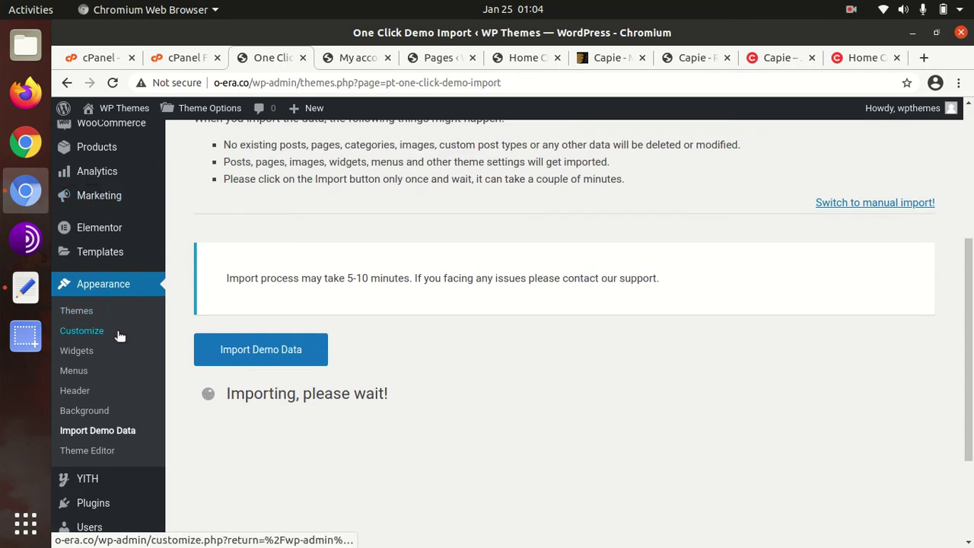
{"action": "scroll", "coordinate": [119, 336], "scroll_direction": "down", "scroll_amount": 4}
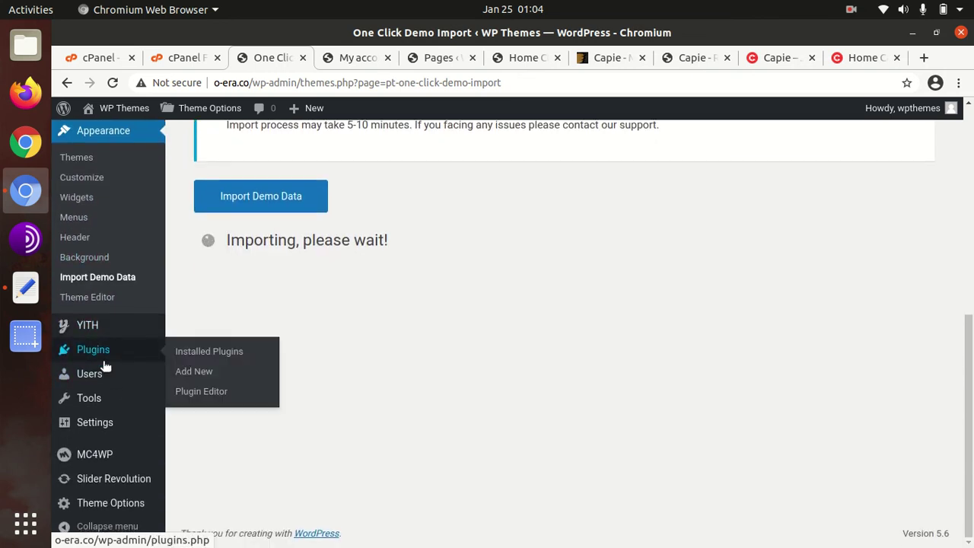
{"action": "left_click", "coordinate": [106, 511]}
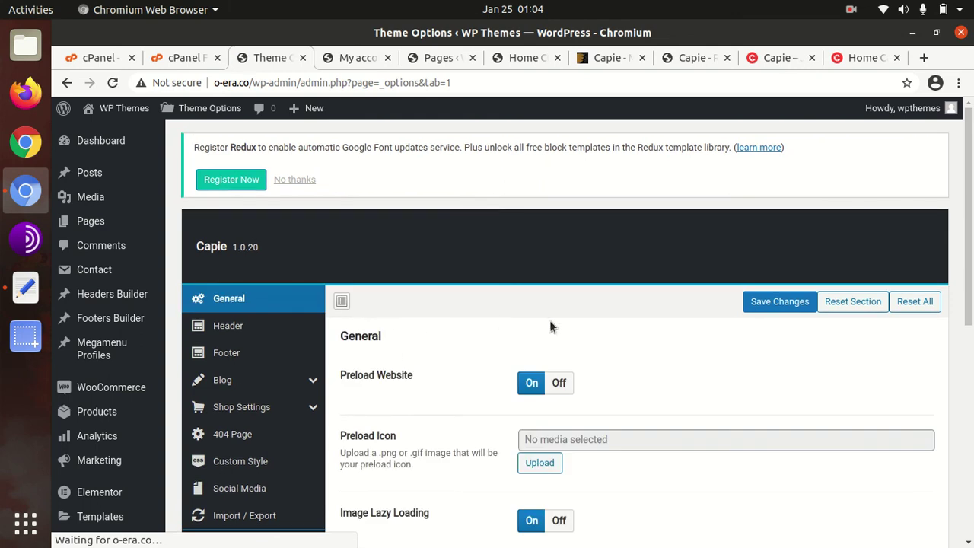
Step: Step through Header, Footer, Blog, Shop Settings, 404 Page, Custom Style and Social Media sections
{"action": "scroll", "coordinate": [649, 352], "scroll_direction": "down", "scroll_amount": 1}
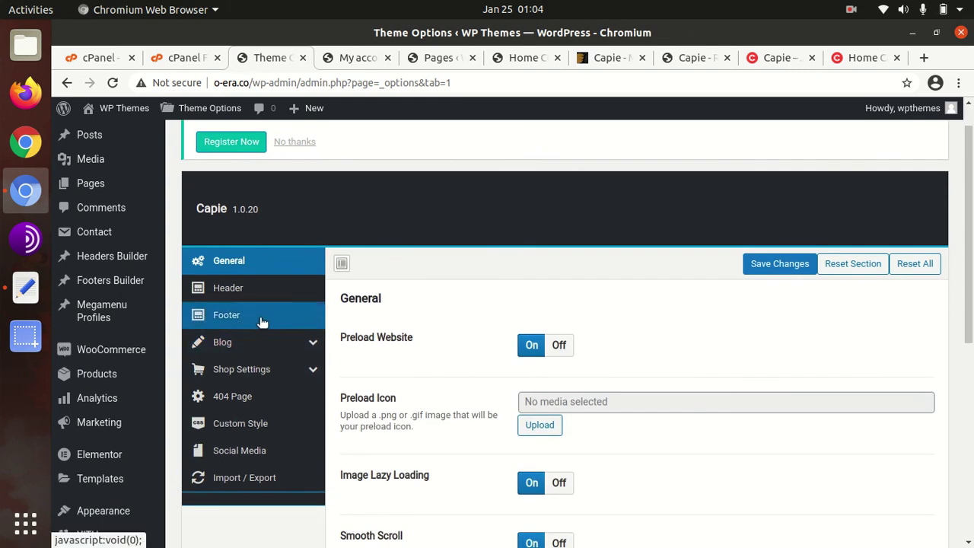
{"action": "scroll", "coordinate": [626, 322], "scroll_direction": "down", "scroll_amount": 1}
{"action": "left_click", "coordinate": [228, 251]}
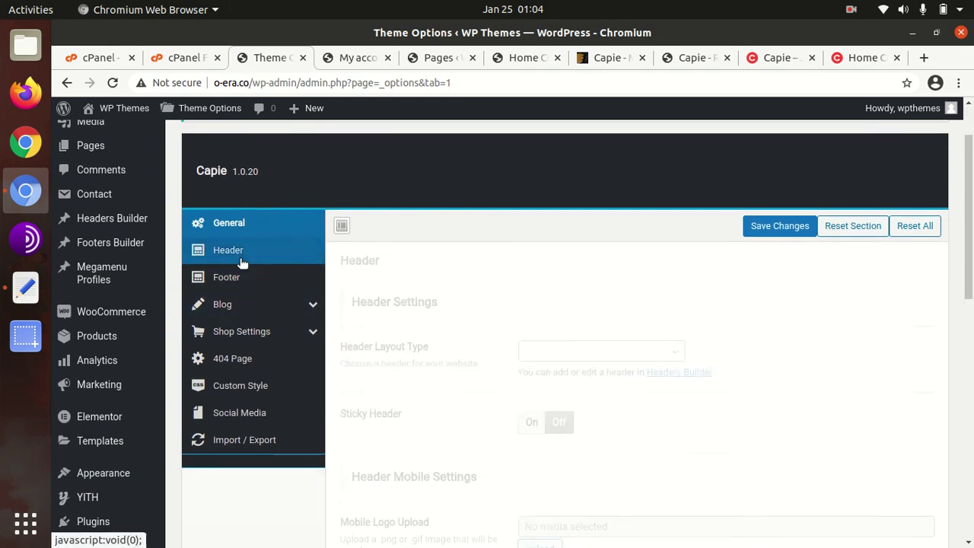
{"action": "left_click", "coordinate": [234, 280]}
{"action": "left_click", "coordinate": [224, 305]}
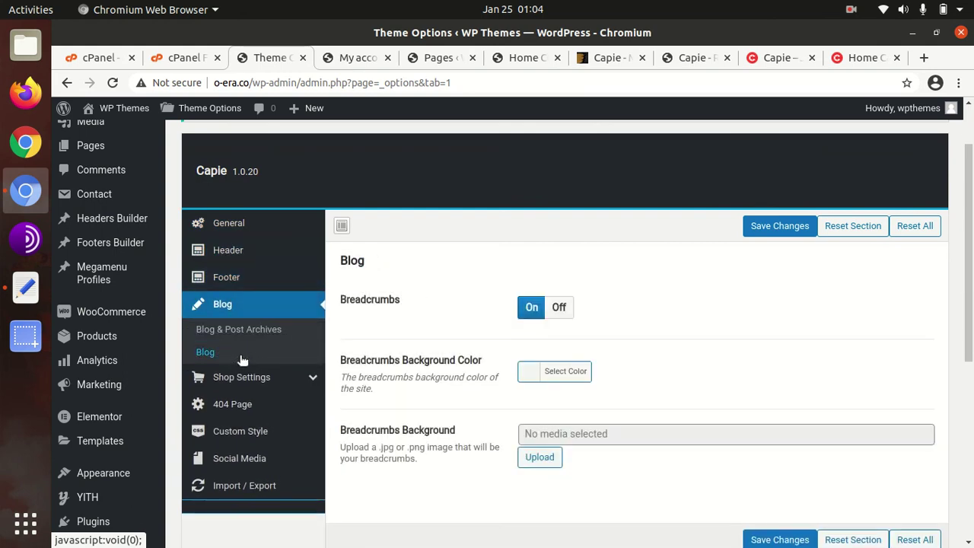
{"action": "left_click", "coordinate": [260, 380]}
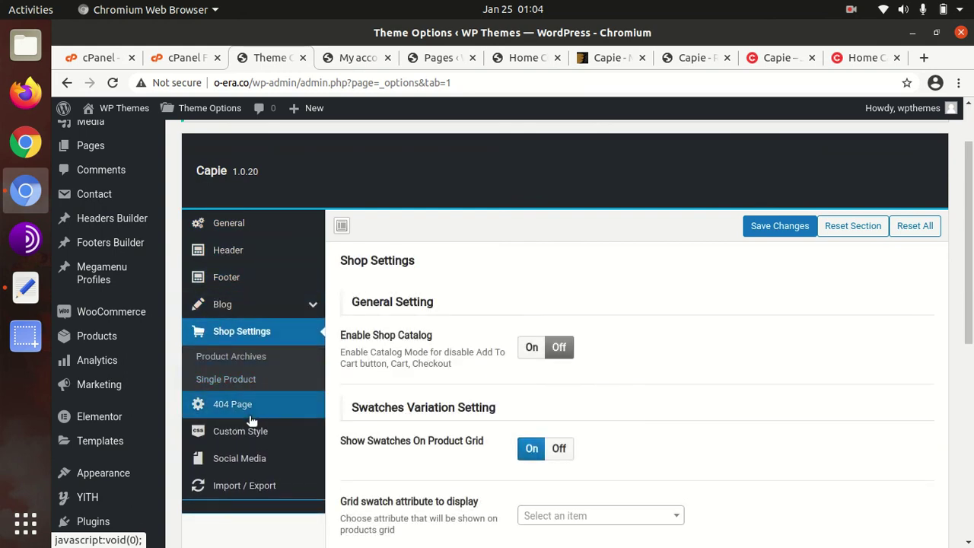
{"action": "left_click", "coordinate": [242, 411]}
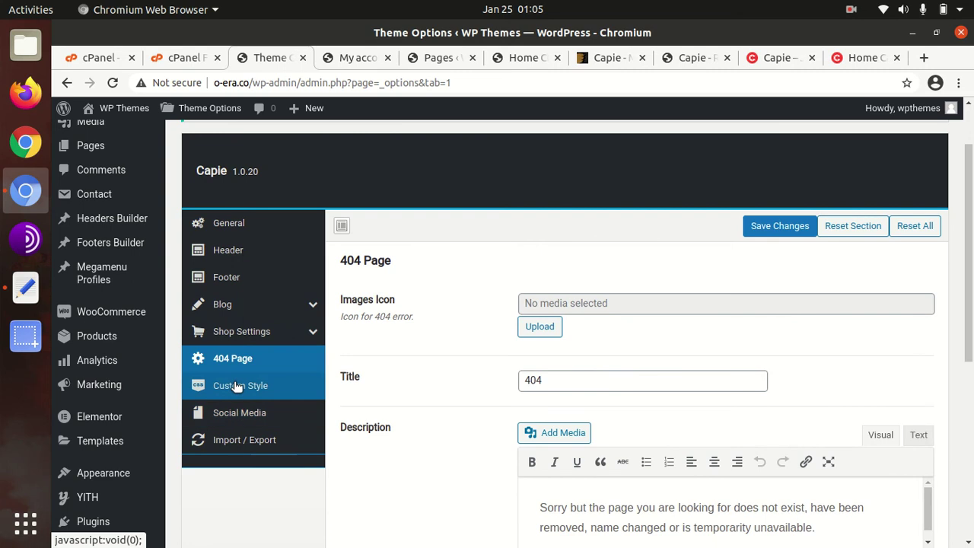
{"action": "left_click", "coordinate": [235, 387]}
{"action": "left_click", "coordinate": [248, 415]}
Step: Visit the public site from the WP Themes admin-bar menu
{"action": "scroll", "coordinate": [342, 418], "scroll_direction": "up", "scroll_amount": 2}
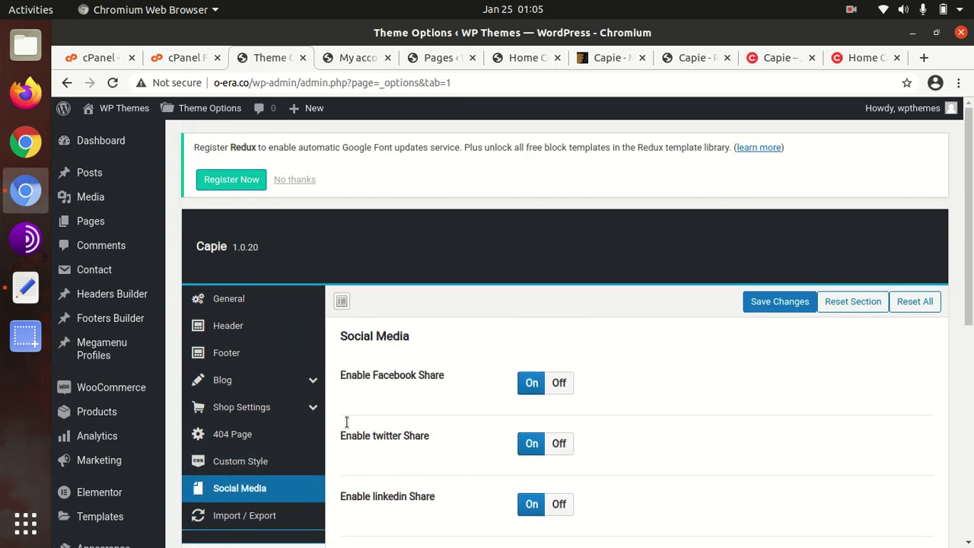
{"action": "mouse_move", "coordinate": [107, 116]}
{"action": "left_click", "coordinate": [107, 135]}
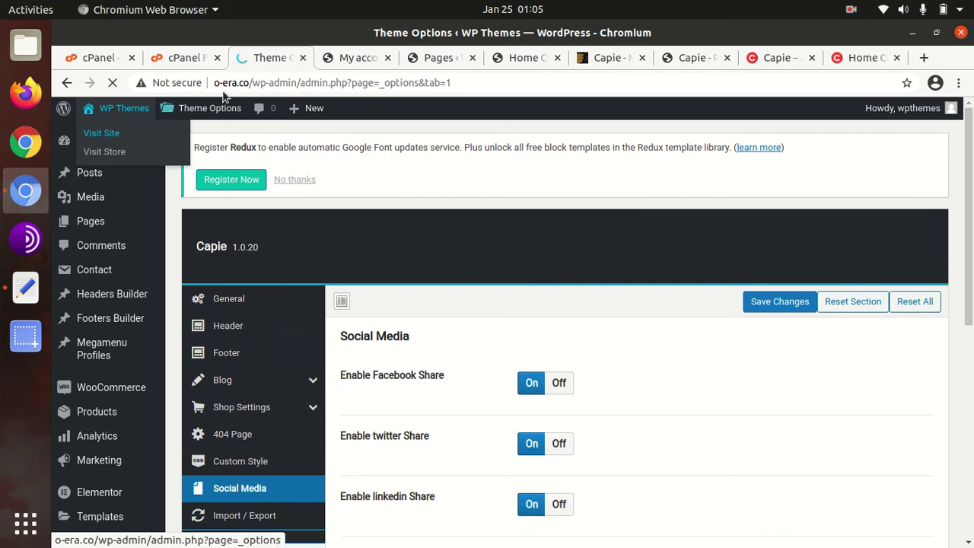
Step: Close the My account and Pages list tabs, returning to Home Classic
{"action": "left_click", "coordinate": [350, 59]}
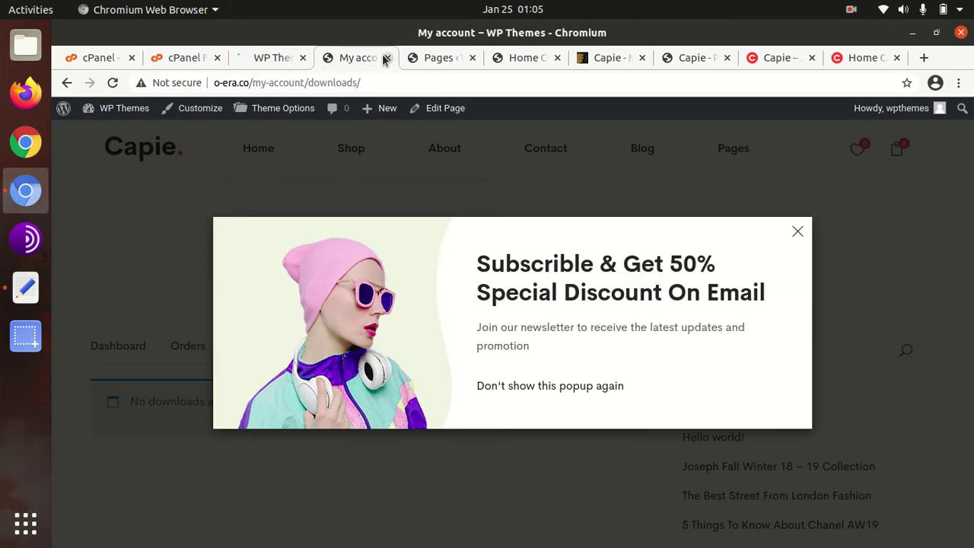
{"action": "left_click", "coordinate": [385, 58]}
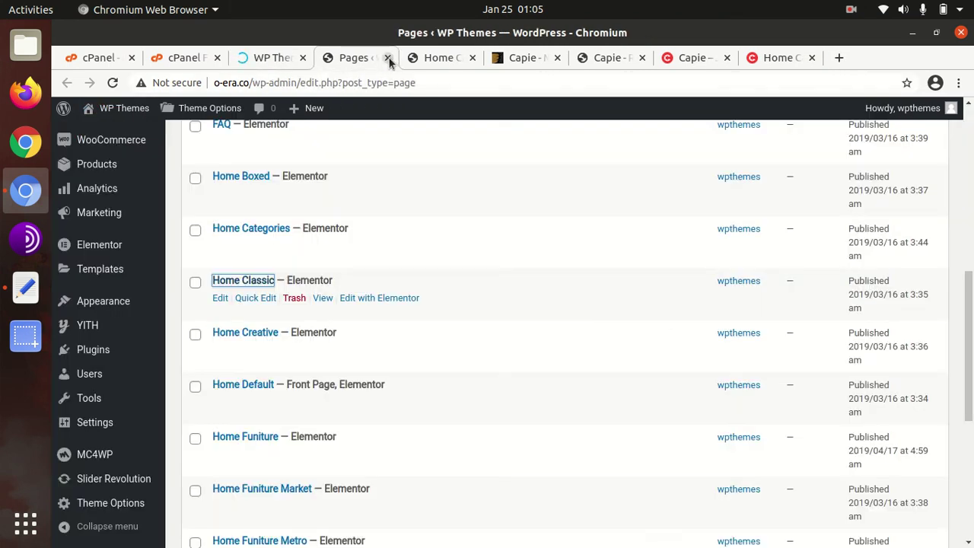
{"action": "left_click", "coordinate": [387, 59]}
Step: Scroll up and down the live Home Classic storefront to review its header, menu and slider
{"action": "scroll", "coordinate": [498, 236], "scroll_direction": "down", "scroll_amount": 3}
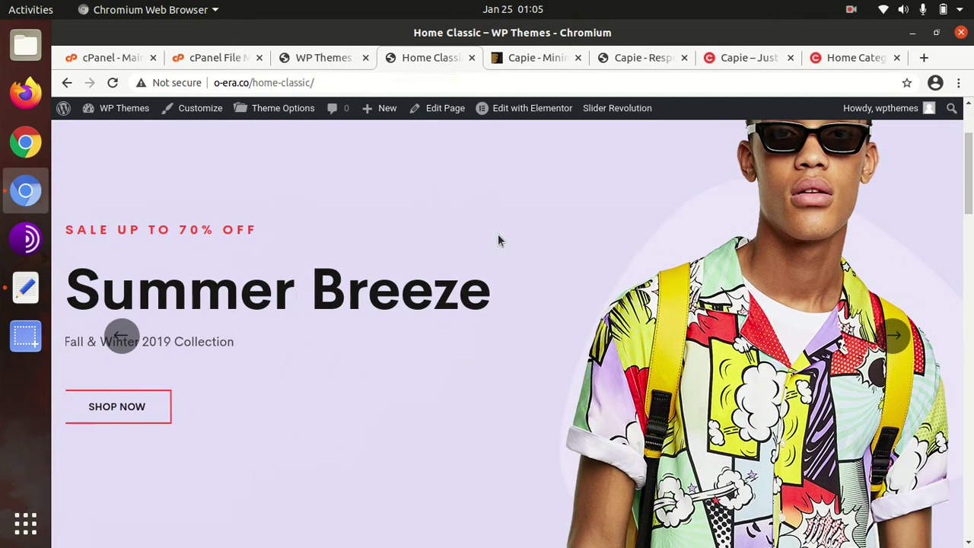
{"action": "scroll", "coordinate": [499, 241], "scroll_direction": "down", "scroll_amount": 6}
{"action": "scroll", "coordinate": [499, 241], "scroll_direction": "up", "scroll_amount": 5}
{"action": "scroll", "coordinate": [499, 241], "scroll_direction": "up", "scroll_amount": 3}
{"action": "scroll", "coordinate": [499, 240], "scroll_direction": "down", "scroll_amount": 1}
{"action": "scroll", "coordinate": [498, 241], "scroll_direction": "up", "scroll_amount": 3}
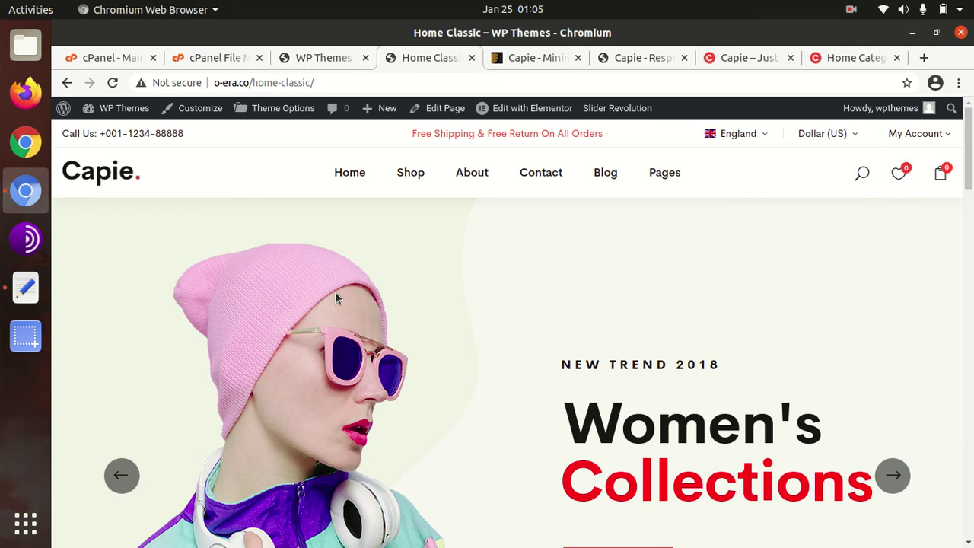
{"action": "scroll", "coordinate": [334, 302], "scroll_direction": "down", "scroll_amount": 6}
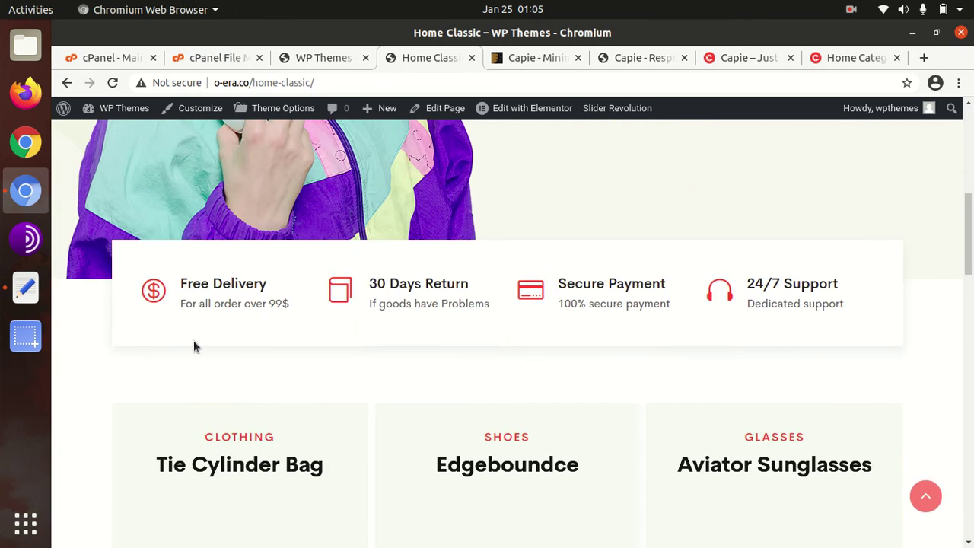
{"action": "scroll", "coordinate": [174, 370], "scroll_direction": "down", "scroll_amount": 3}
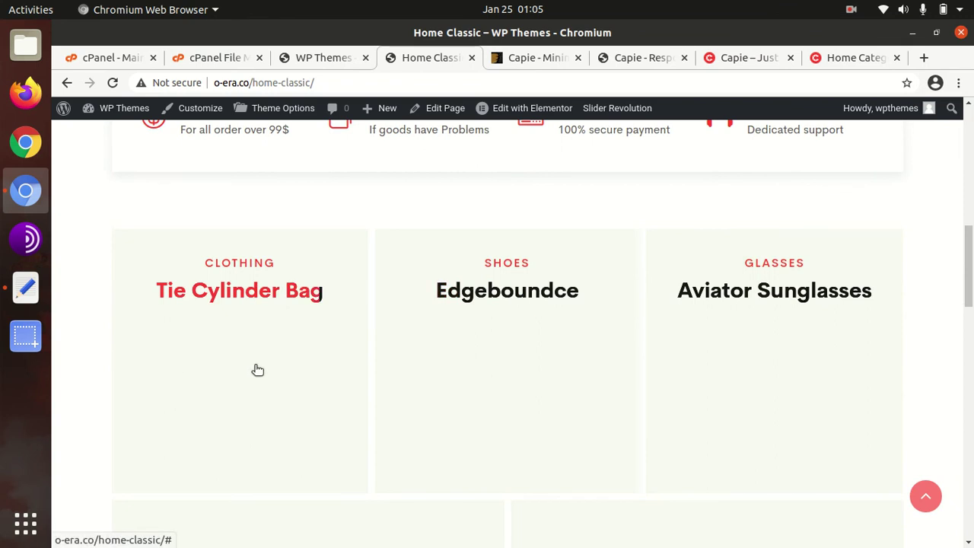
{"action": "scroll", "coordinate": [268, 372], "scroll_direction": "down", "scroll_amount": 3}
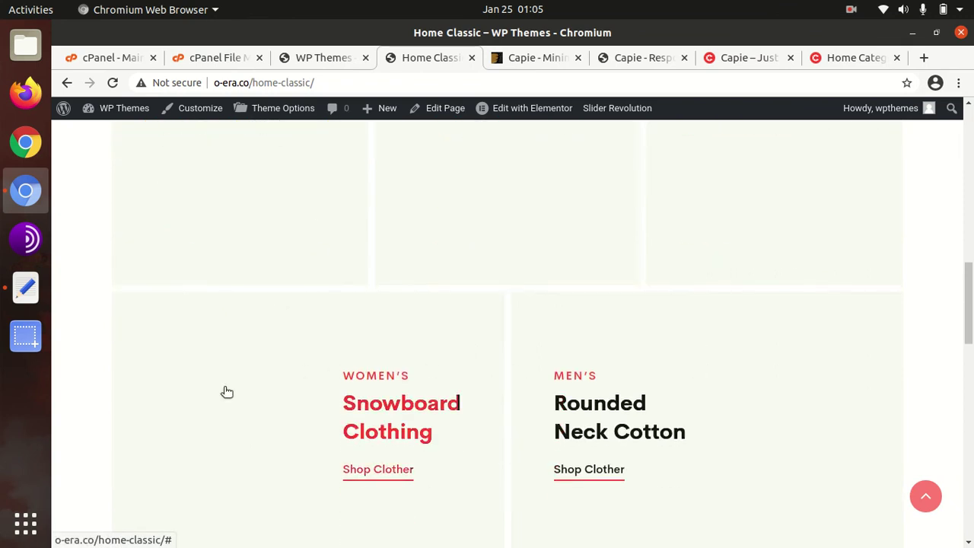
{"action": "scroll", "coordinate": [570, 417], "scroll_direction": "down", "scroll_amount": 8}
{"action": "scroll", "coordinate": [295, 364], "scroll_direction": "up", "scroll_amount": 5}
{"action": "scroll", "coordinate": [297, 364], "scroll_direction": "up", "scroll_amount": 10}
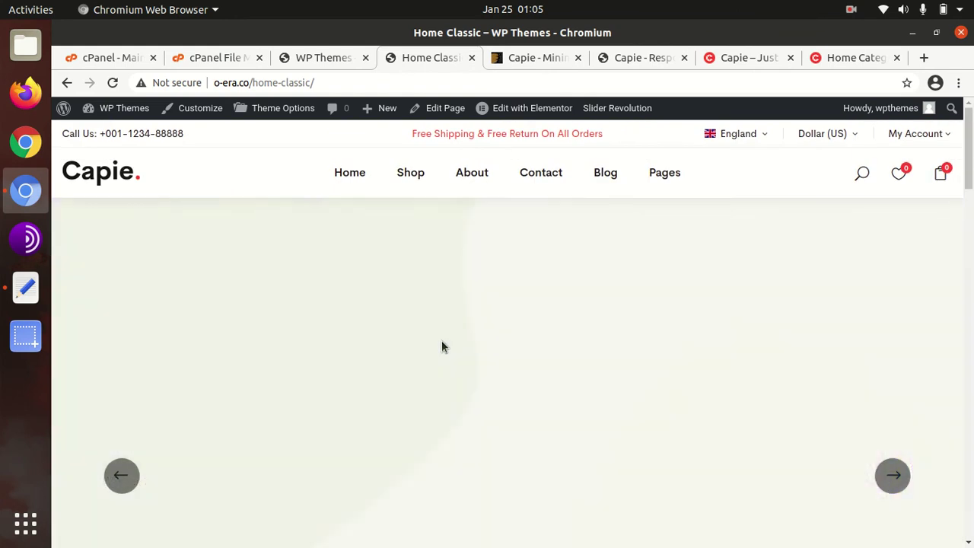
{"action": "scroll", "coordinate": [446, 344], "scroll_direction": "down", "scroll_amount": 2}
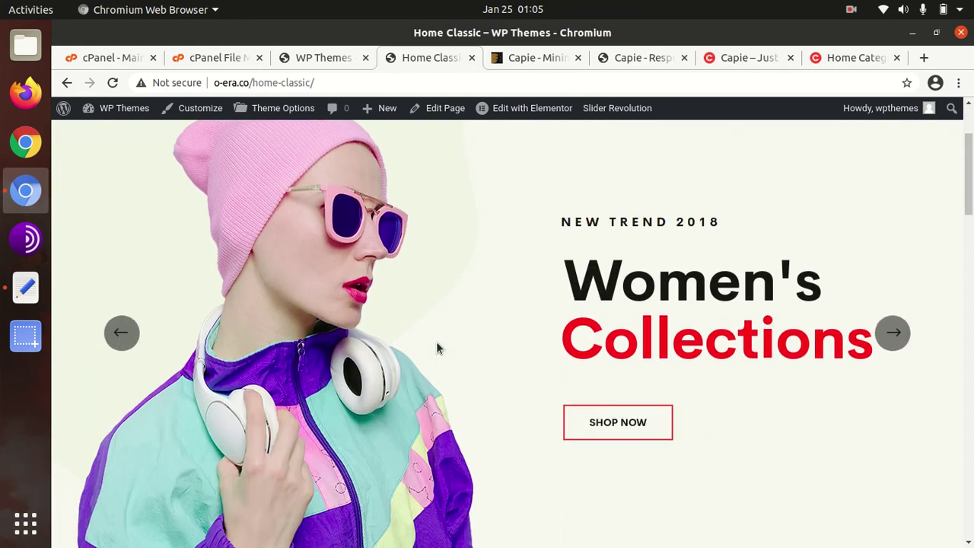